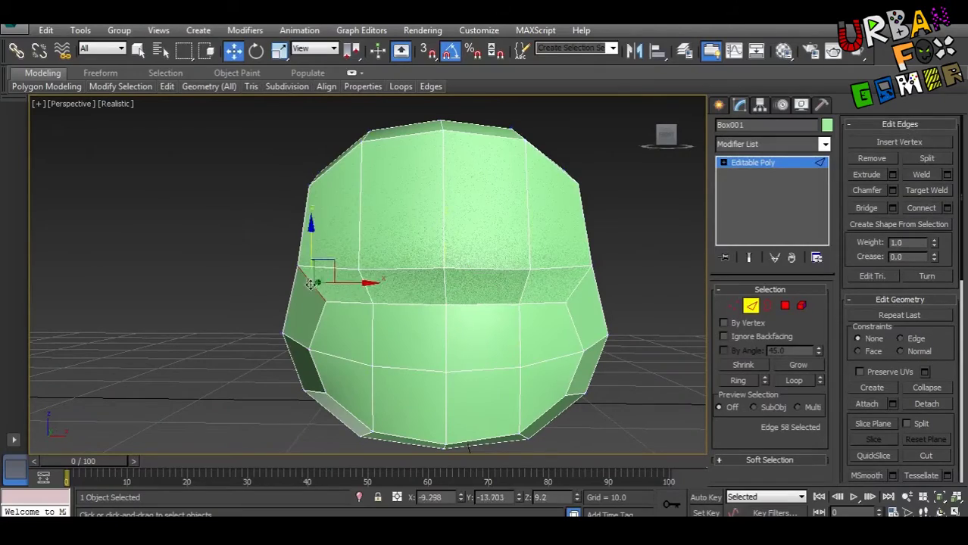
# Inspect the head from above and below, then prepare to scale and edit the ear's vertices
pyautogui.scroll(-3, 580, 259)
pyautogui.keyDown('alt'); pyautogui.moveTo(497, 329); pyautogui.dragTo(682, 303, button='middle'); pyautogui.keyUp('alt')
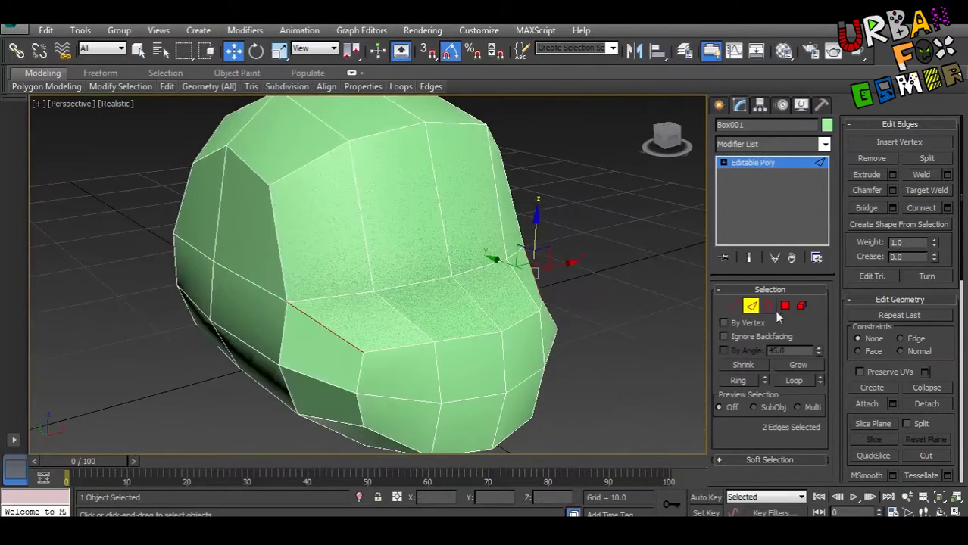
pyautogui.moveTo(510, 337)
pyautogui.keyDown('alt'); pyautogui.mouseDown(button='middle')
pyautogui.moveTo(547, 339)
pyautogui.moveTo(496, 385)
pyautogui.mouseUp(button='middle'); pyautogui.keyUp('alt')
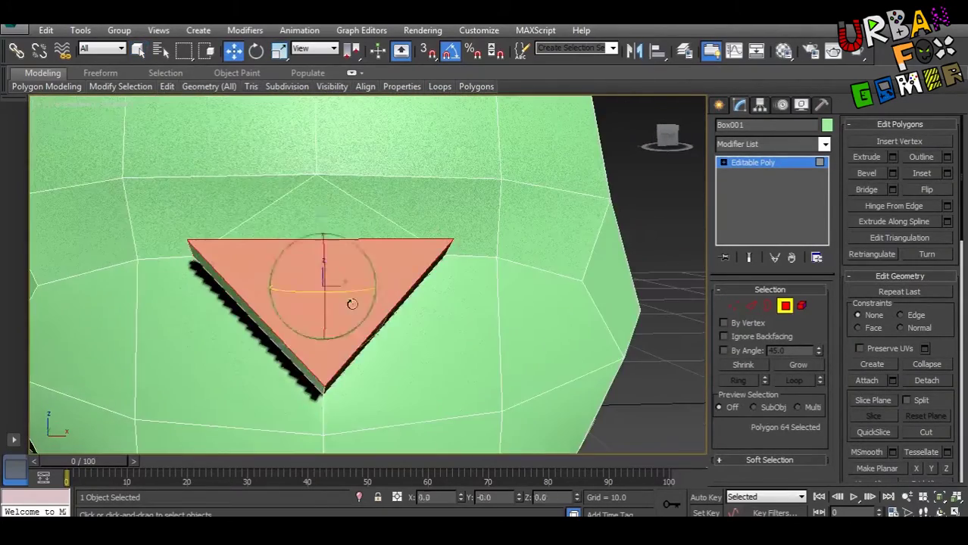
pyautogui.press('r')
pyautogui.keyDown('alt'); pyautogui.moveTo(352, 303); pyautogui.dragTo(404, 335, button='middle'); pyautogui.keyUp('alt')
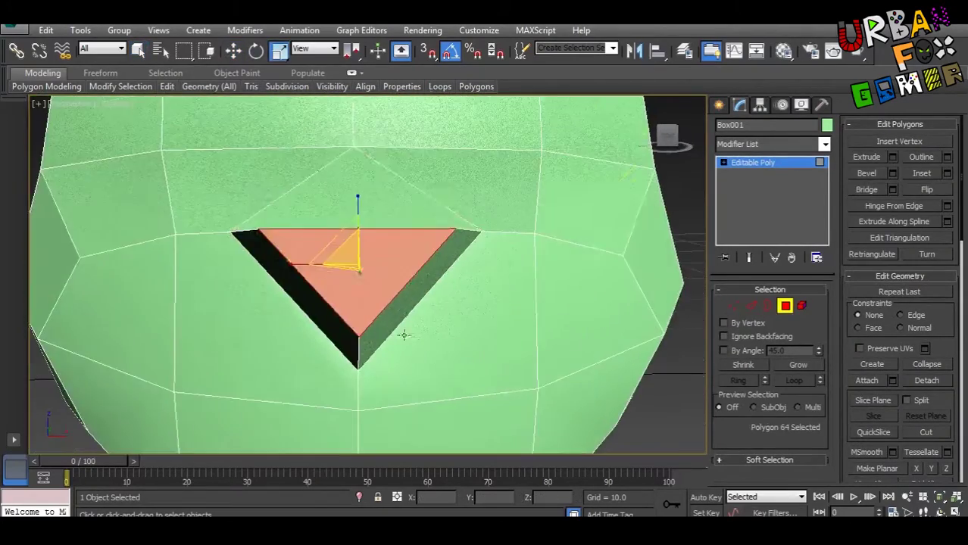
pyautogui.click(733, 305)
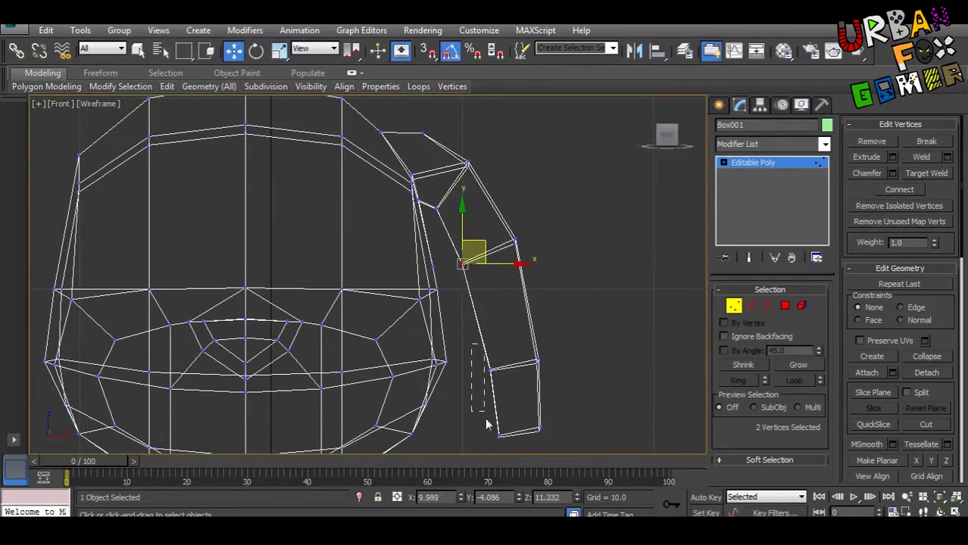
# Select the vertices at the bottom of the ear and check the hanging ear from several angles
pyautogui.moveTo(596, 354); pyautogui.dragTo(459, 432)
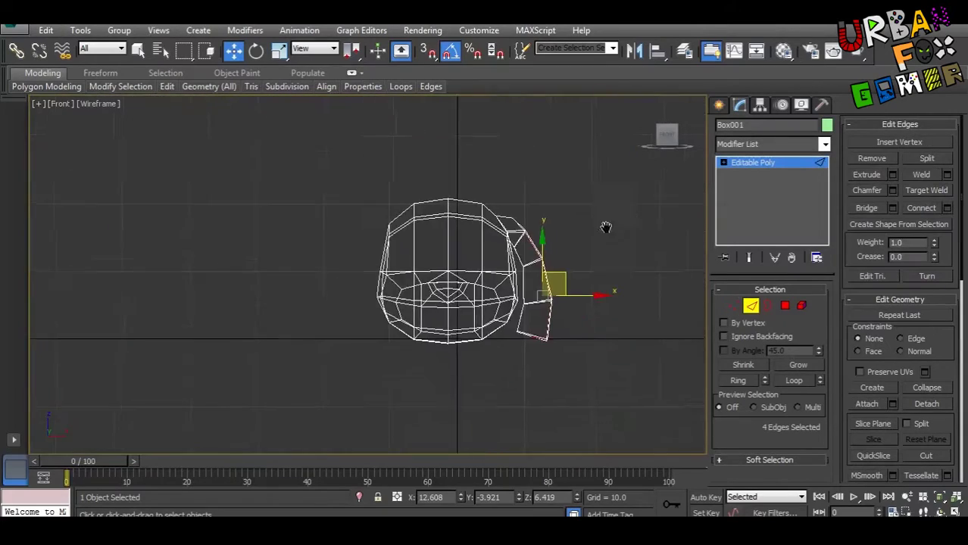
pyautogui.keyDown('alt'); pyautogui.moveTo(522, 433); pyautogui.dragTo(700, 344, button='middle'); pyautogui.keyUp('alt')
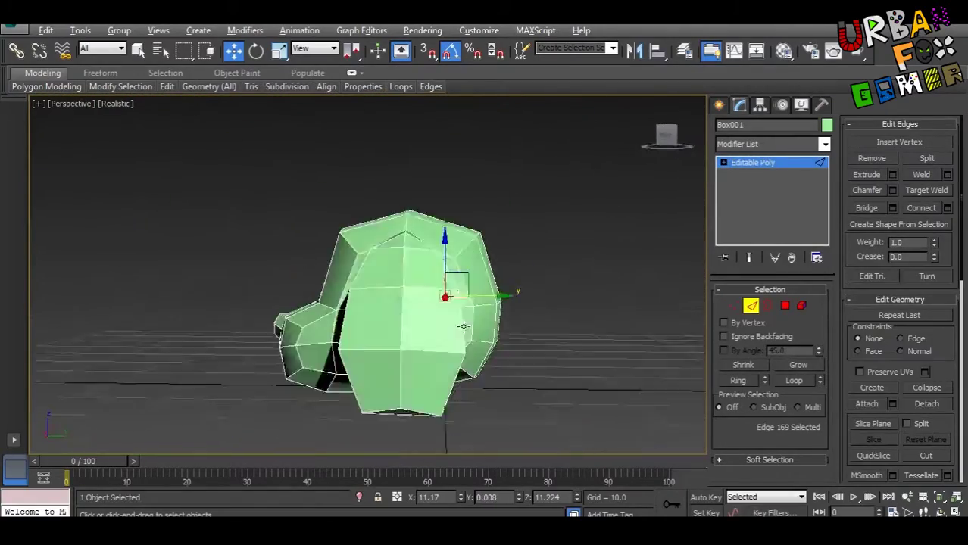
pyautogui.keyDown('alt'); pyautogui.moveTo(424, 356); pyautogui.dragTo(478, 364, button='middle'); pyautogui.keyUp('alt')
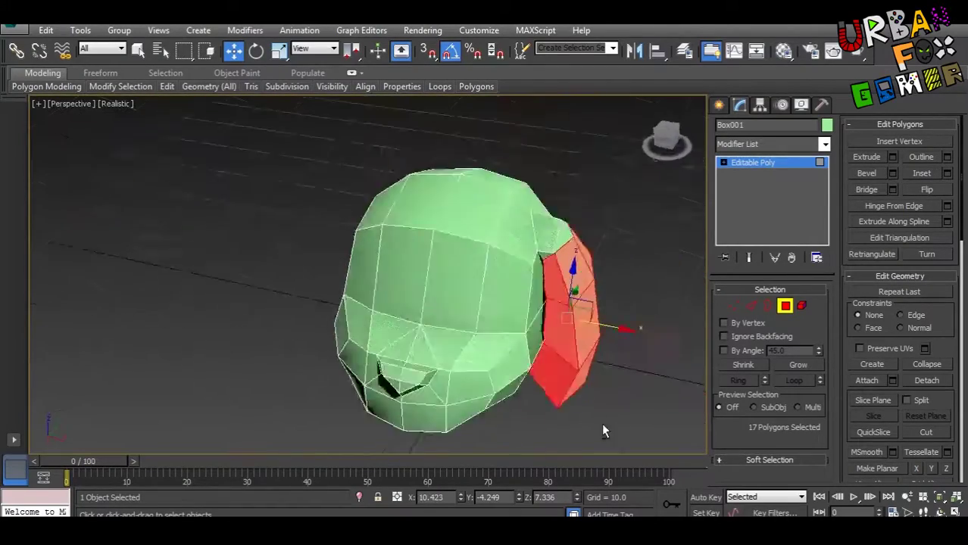
pyautogui.keyDown('alt'); pyautogui.moveTo(601, 423); pyautogui.dragTo(515, 222, button='middle'); pyautogui.keyUp('alt')
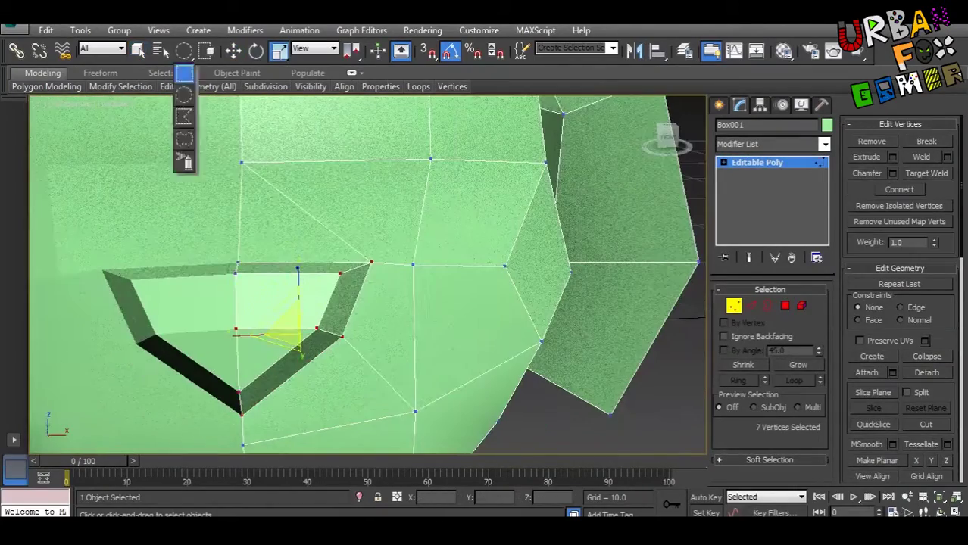
# Select the two vertices where the ear meets the head for moving
pyautogui.press('w')
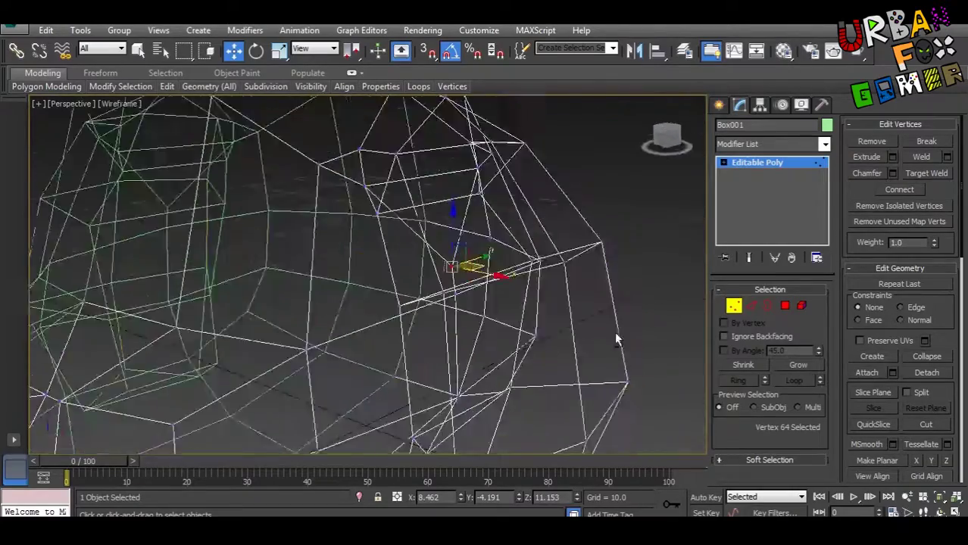
pyautogui.keyDown('alt'); pyautogui.moveTo(616, 341); pyautogui.dragTo(595, 339, button='middle'); pyautogui.keyUp('alt')
pyautogui.keyDown('alt'); pyautogui.moveTo(530, 318); pyautogui.dragTo(446, 290, button='middle'); pyautogui.keyUp('alt')
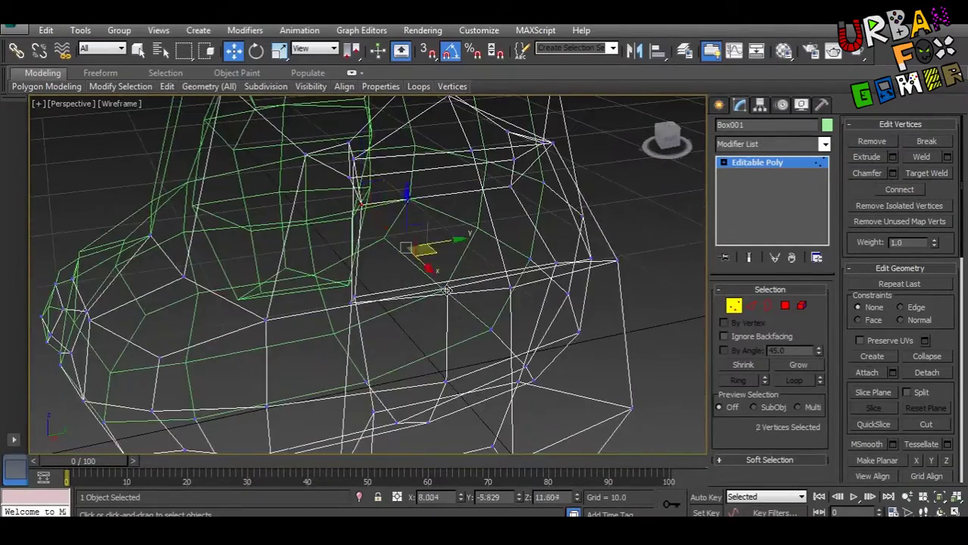
pyautogui.scroll(3, 488, 212)
pyautogui.keyDown('alt'); pyautogui.moveTo(487, 212); pyautogui.dragTo(381, 196, button='middle'); pyautogui.keyUp('alt')
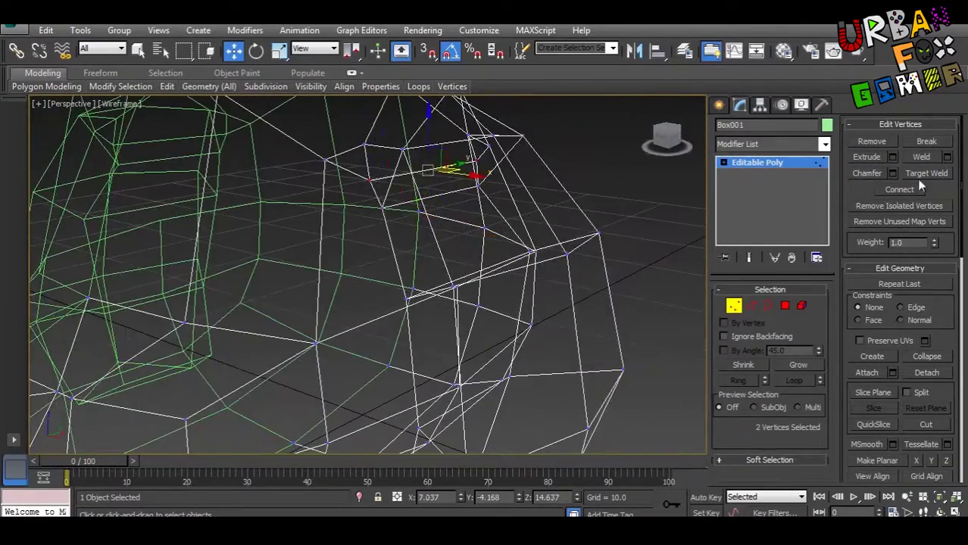
pyautogui.keyDown('alt'); pyautogui.moveTo(395, 275); pyautogui.dragTo(547, 264, button='middle'); pyautogui.keyUp('alt')
# In the four-viewport layout, pick vertices beside the ear gap, then select the whole ear
pyautogui.press('f')
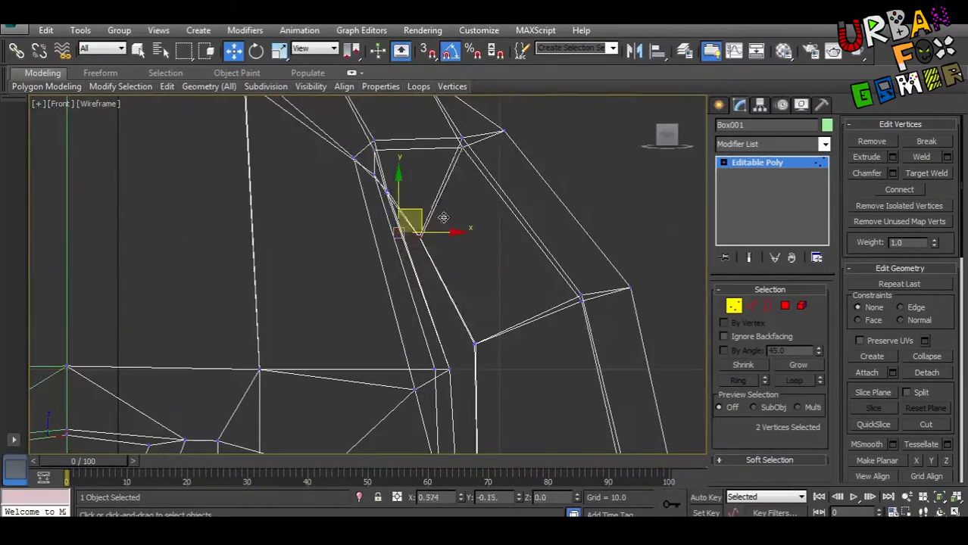
pyautogui.hotkey('alt', 'w')
pyautogui.press('F3')
pyautogui.keyDown('alt'); pyautogui.moveTo(389, 328); pyautogui.dragTo(488, 387, button='middle'); pyautogui.keyUp('alt')
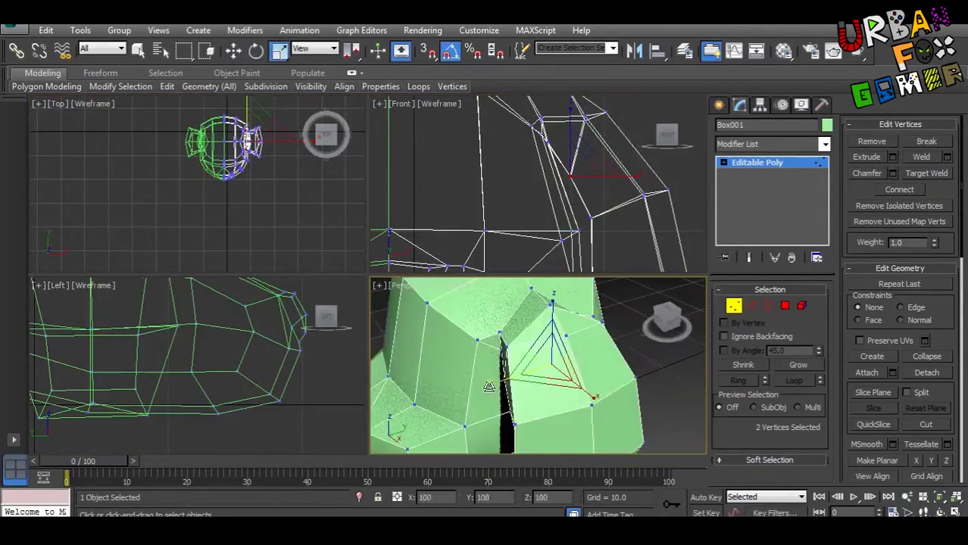
pyautogui.click(560, 374)
pyautogui.moveTo(560, 374)
pyautogui.keyDown('alt'); pyautogui.mouseDown(button='middle')
pyautogui.moveTo(582, 399)
pyautogui.moveTo(596, 399)
pyautogui.mouseUp(button='middle'); pyautogui.keyUp('alt')
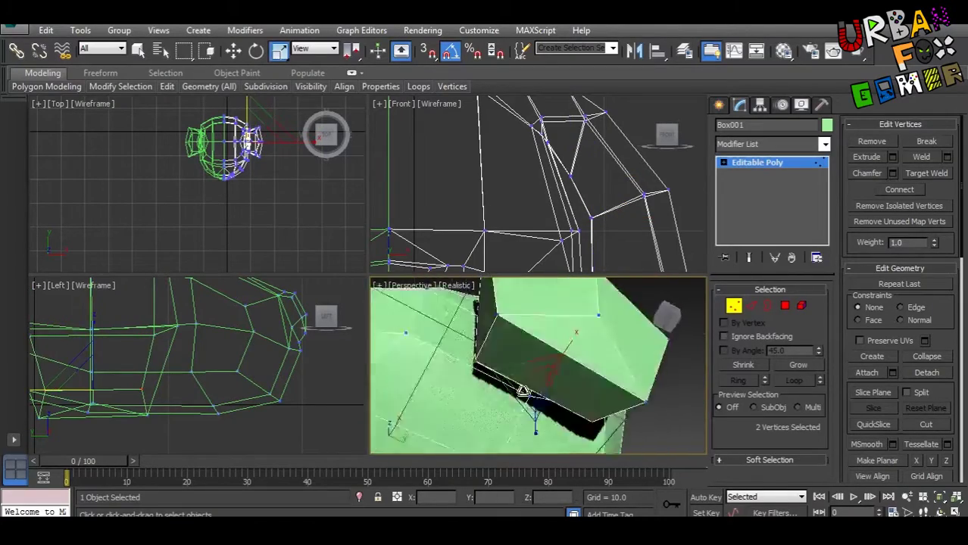
pyautogui.click(523, 392)
pyautogui.scroll(5, 534, 363)
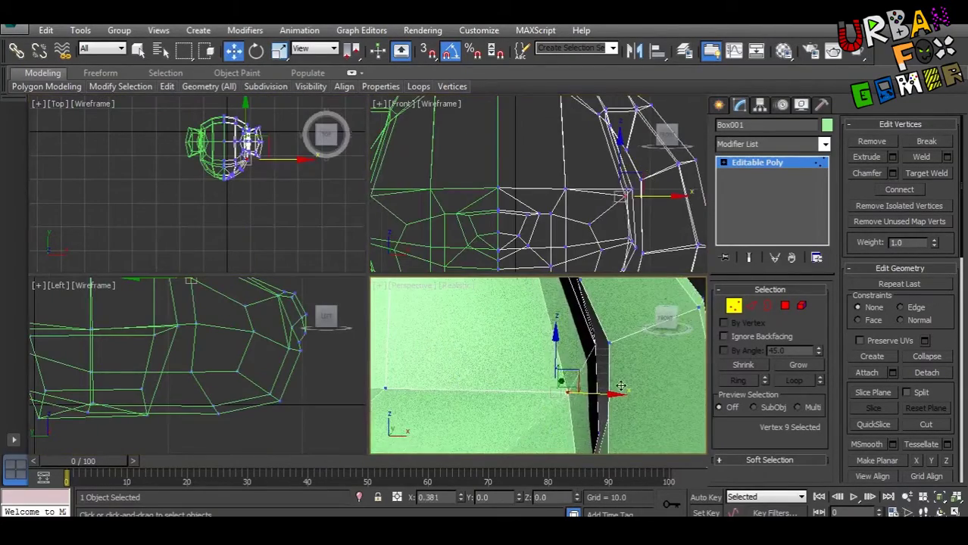
pyautogui.scroll(-5, 583, 403)
pyautogui.click(802, 306)
pyautogui.scroll(-5, 893, 406)
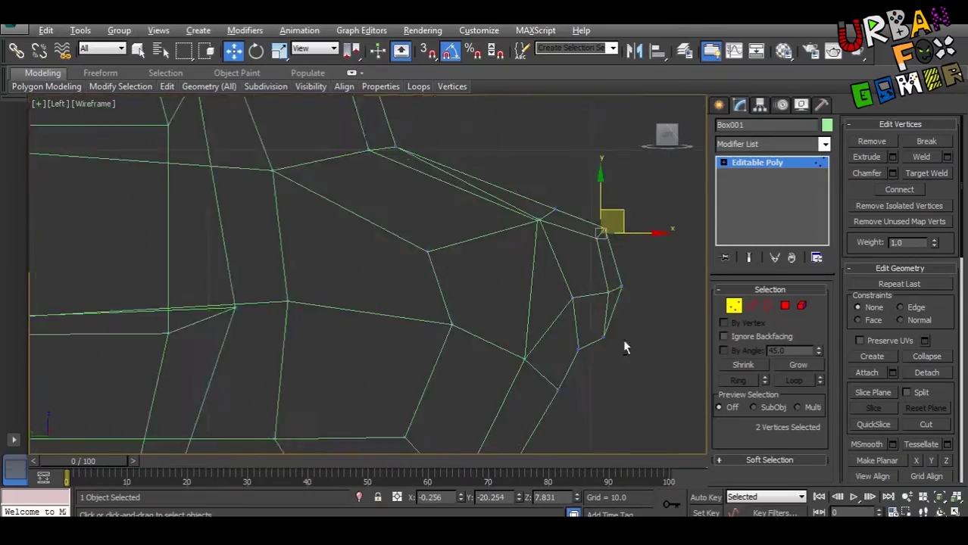
# Select the neighbouring vertices along the jaw edge in the perspective view
pyautogui.press('p')
pyautogui.scroll(5, 313, 318)
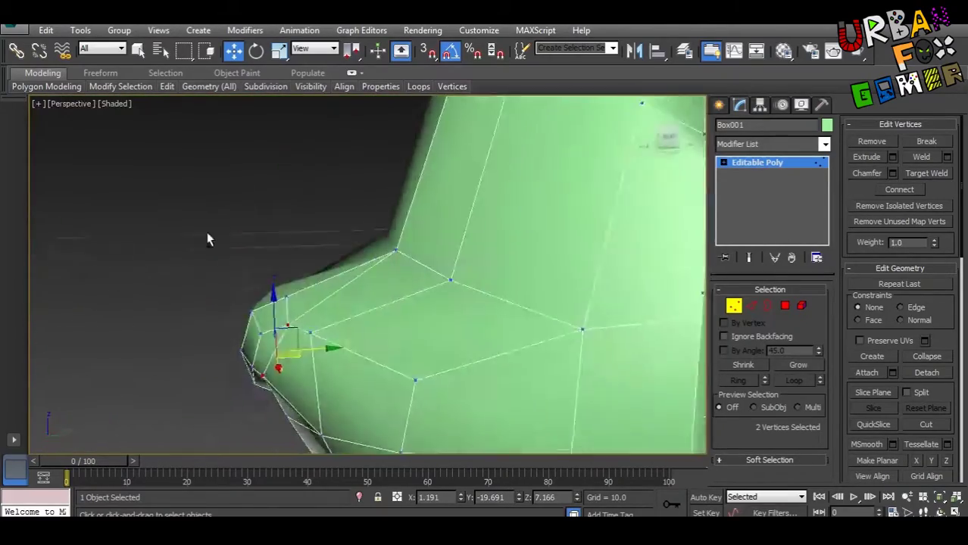
pyautogui.keyDown('alt'); pyautogui.moveTo(311, 319); pyautogui.dragTo(519, 363, button='middle'); pyautogui.keyUp('alt')
pyautogui.click(260, 369)
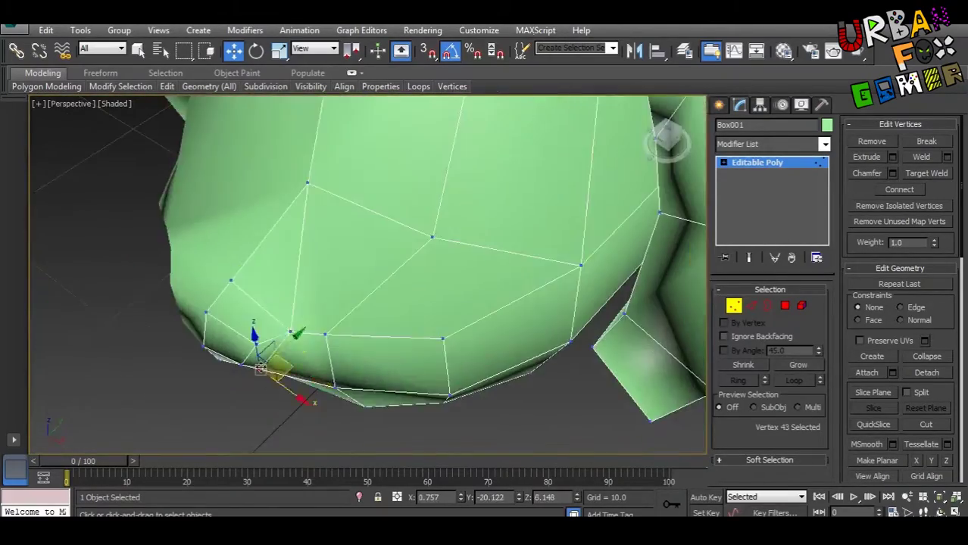
pyautogui.moveTo(259, 368)
pyautogui.keyDown('alt'); pyautogui.mouseDown(button='middle')
pyautogui.moveTo(367, 335)
pyautogui.moveTo(470, 387)
pyautogui.moveTo(364, 333)
pyautogui.mouseUp(button='middle'); pyautogui.keyUp('alt')
pyautogui.click(330, 325)
pyautogui.scroll(-5, 366, 335)
pyautogui.scroll(-3, 367, 335)
pyautogui.hotkey('alt', 'w')
pyautogui.hotkey('alt', 'w')
# Select and move the vertices around the ear's base
pyautogui.click(367, 333)
pyautogui.scroll(5, 521, 325)
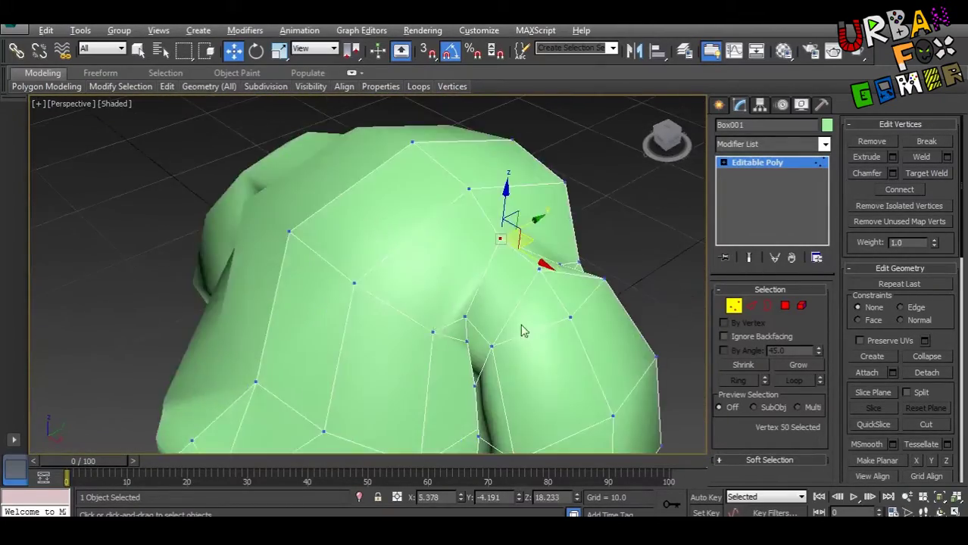
pyautogui.keyDown('alt'); pyautogui.moveTo(521, 331); pyautogui.dragTo(585, 354, button='middle'); pyautogui.keyUp('alt')
pyautogui.press('q')
pyautogui.moveTo(505, 262)
pyautogui.keyDown('alt'); pyautogui.mouseDown(button='middle')
pyautogui.moveTo(453, 314)
pyautogui.moveTo(484, 341)
pyautogui.moveTo(486, 388)
pyautogui.moveTo(515, 291)
pyautogui.moveTo(484, 318)
pyautogui.moveTo(454, 288)
pyautogui.mouseUp(button='middle'); pyautogui.keyUp('alt')
pyautogui.scroll(-3, 509, 260)
pyautogui.press('w')
pyautogui.keyDown('ctrl'); pyautogui.click(515, 291); pyautogui.keyUp('ctrl')
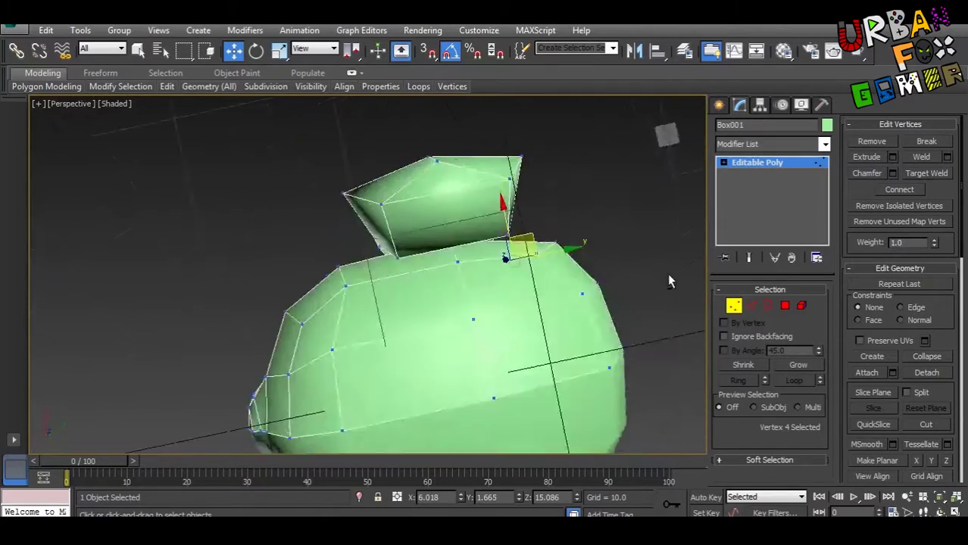
# Adjust the vertices on the head's right side in the wireframe Top view
pyautogui.hotkey('alt', 'w')
pyautogui.hotkey('alt', 'w')
pyautogui.press('F3')
pyautogui.press('F3')
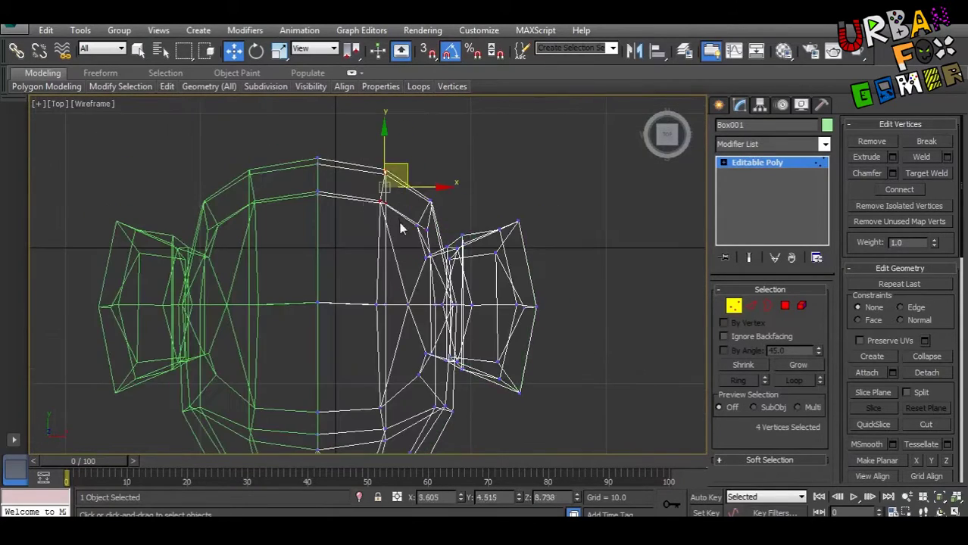
pyautogui.moveTo(407, 204); pyautogui.dragTo(455, 124, button='middle')
pyautogui.click(493, 327)
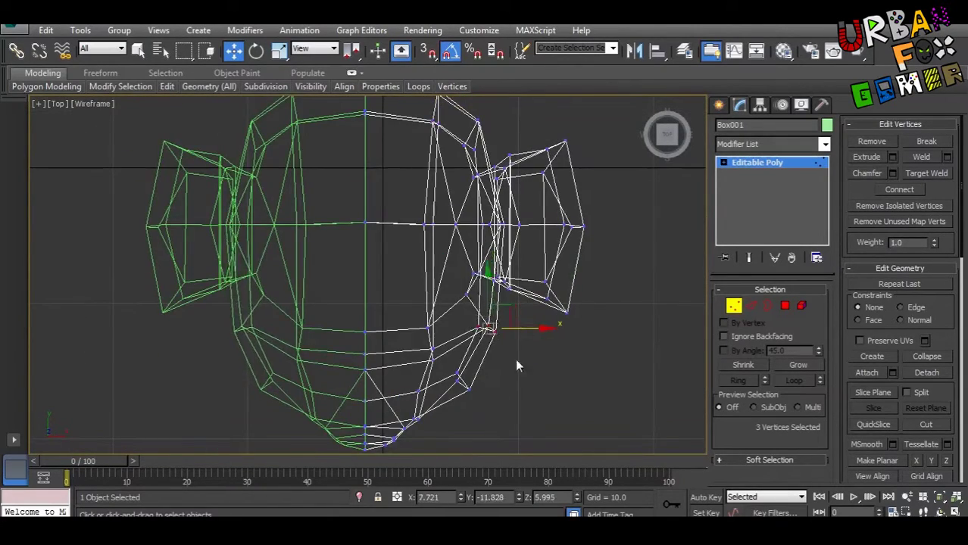
pyautogui.press('F3')
pyautogui.hotkey('alt', 'w')
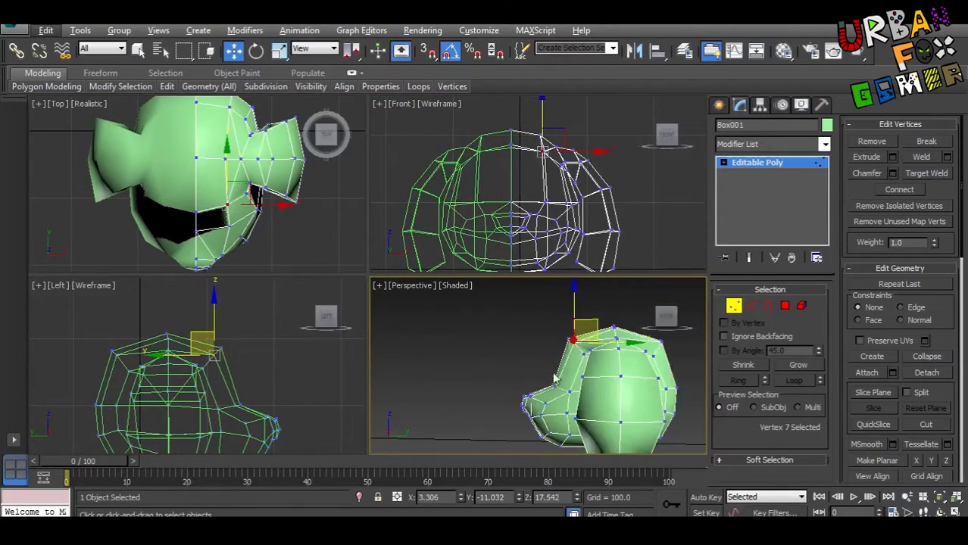
# Look across the top of the head in vertex mode and clear the vertex selection
pyautogui.hotkey('alt', 'w')
pyautogui.scroll(5, 530, 288)
pyautogui.press('2')
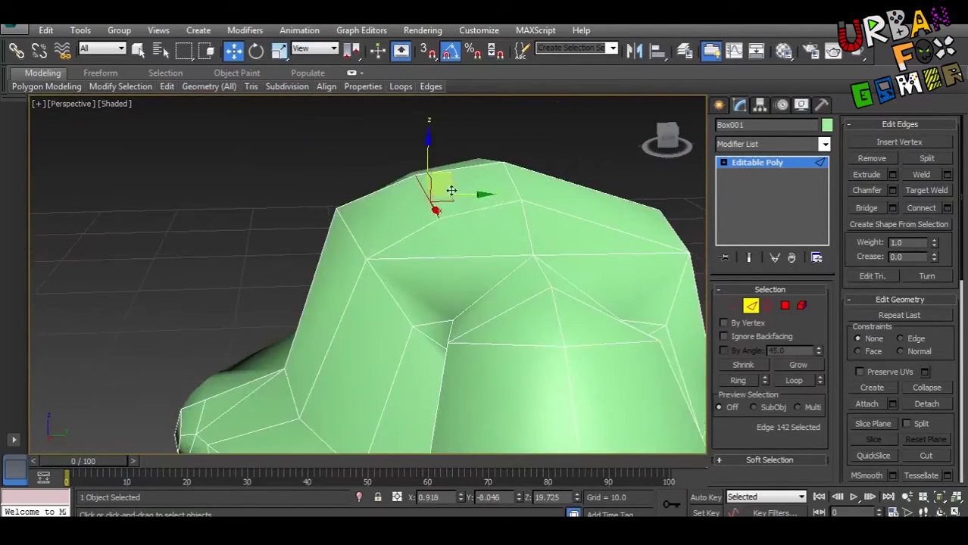
pyautogui.moveTo(451, 190)
pyautogui.keyDown('alt'); pyautogui.mouseDown(button='middle')
pyautogui.moveTo(700, 303)
pyautogui.moveTo(487, 266)
pyautogui.mouseUp(button='middle'); pyautogui.keyUp('alt')
pyautogui.press('1')
pyautogui.moveTo(889, 195)
pyautogui.keyDown('alt'); pyautogui.mouseDown(button='middle')
pyautogui.moveTo(456, 280)
pyautogui.moveTo(486, 271)
pyautogui.moveTo(360, 226)
pyautogui.mouseUp(button='middle'); pyautogui.keyUp('alt')
pyautogui.press('w')
pyautogui.press('l')
pyautogui.click(360, 226)
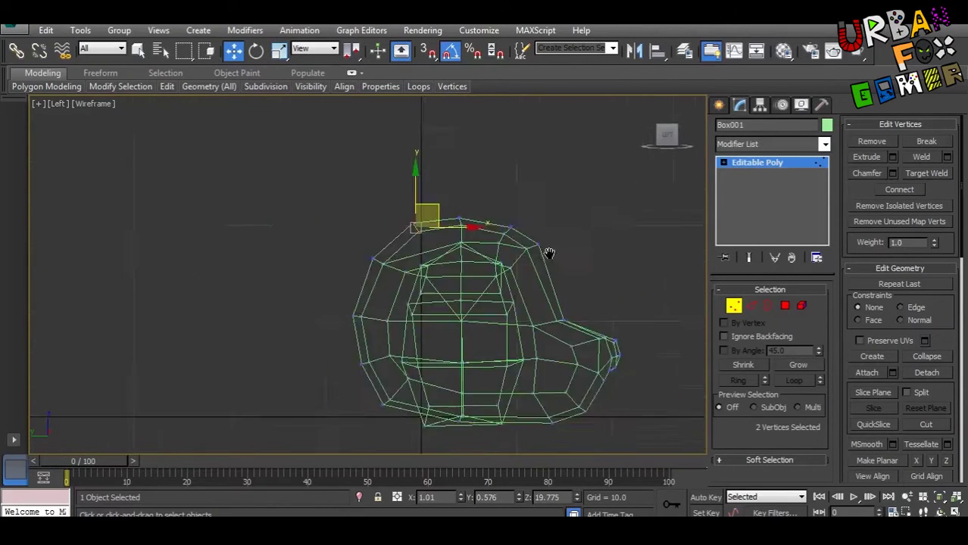
# Move a vertex near the top of the head to reshape the crown
pyautogui.hotkey('shift', 'z')
pyautogui.hotkey('shift', 'z')
pyautogui.press('2')
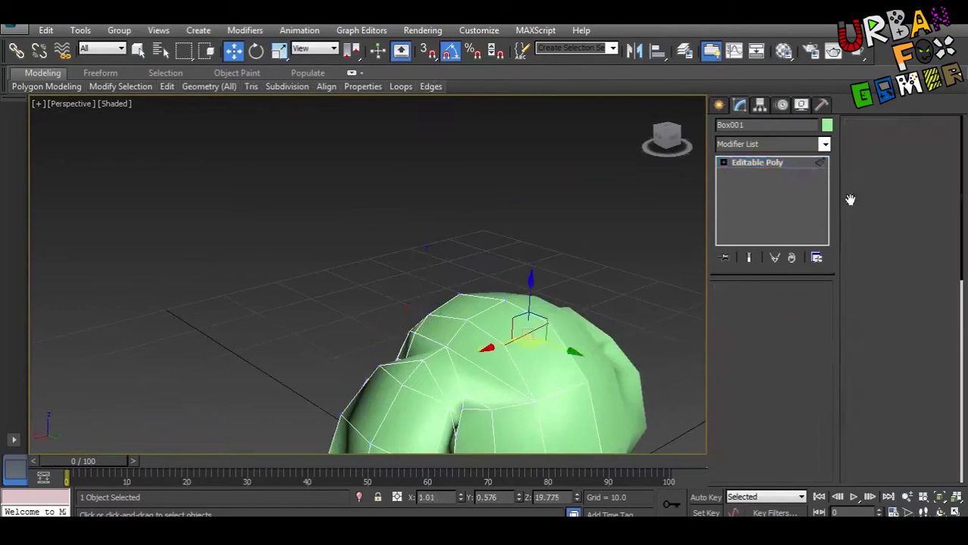
pyautogui.hotkey('shift', 'z')
pyautogui.hotkey('shift', 'z')
pyautogui.hotkey('shift', 'z')
pyautogui.press('q')
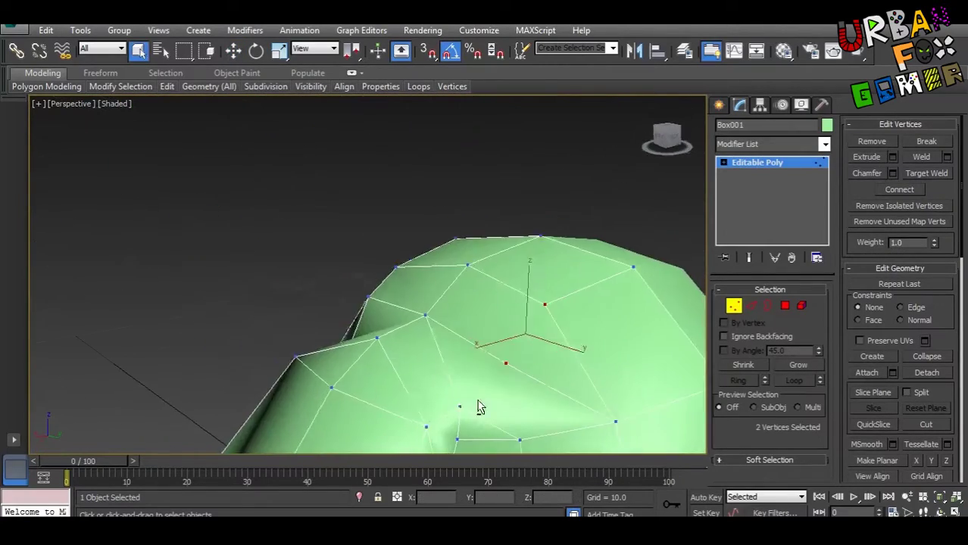
pyautogui.hotkey('alt', 'w')
pyautogui.hotkey('alt', 'w')
pyautogui.press('w')
pyautogui.click(471, 277)
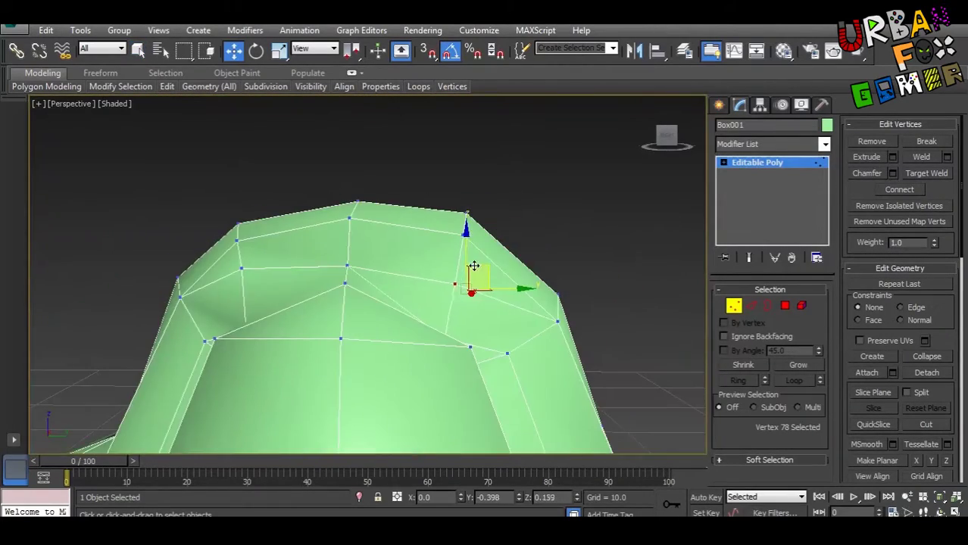
pyautogui.moveTo(467, 270)
pyautogui.keyDown('alt'); pyautogui.mouseDown(button='middle')
pyautogui.moveTo(372, 299)
pyautogui.moveTo(648, 298)
pyautogui.moveTo(607, 411)
pyautogui.mouseUp(button='middle'); pyautogui.keyUp('alt')
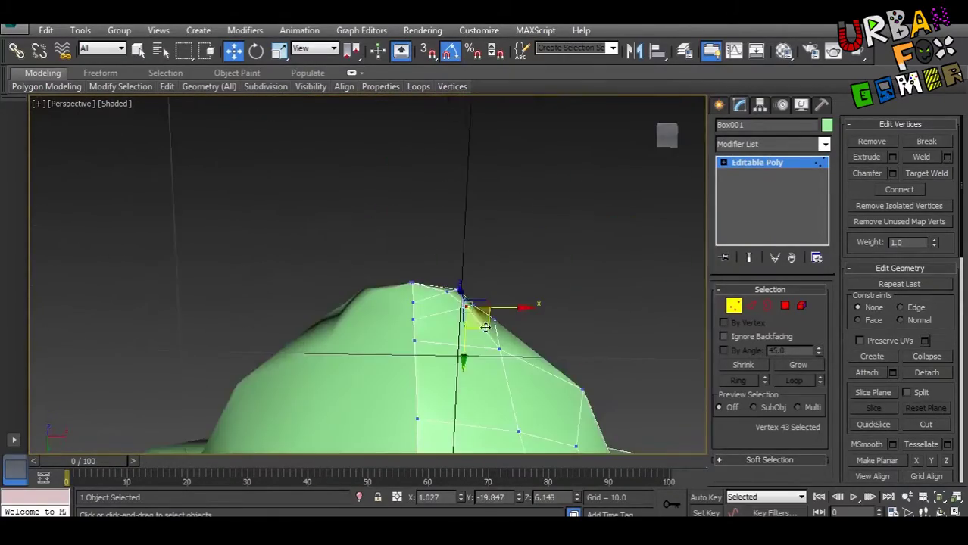
# Select the snout-tip vertices in the wireframe side view, then enlarge the perspective view
pyautogui.press('F3')
pyautogui.moveTo(469, 309); pyautogui.dragTo(528, 290)
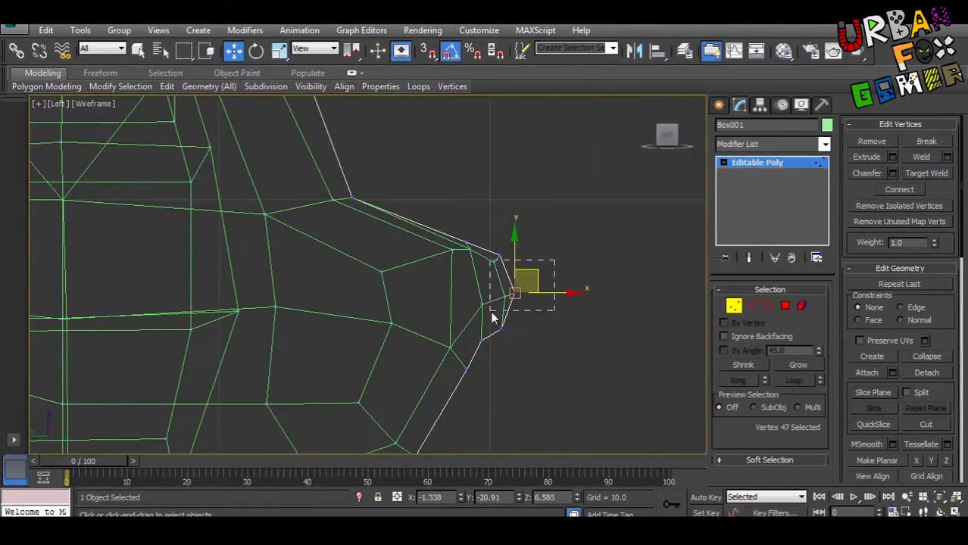
pyautogui.hotkey('alt', 'w')
pyautogui.rightClick(470, 361)
pyautogui.hotkey('alt', 'w')
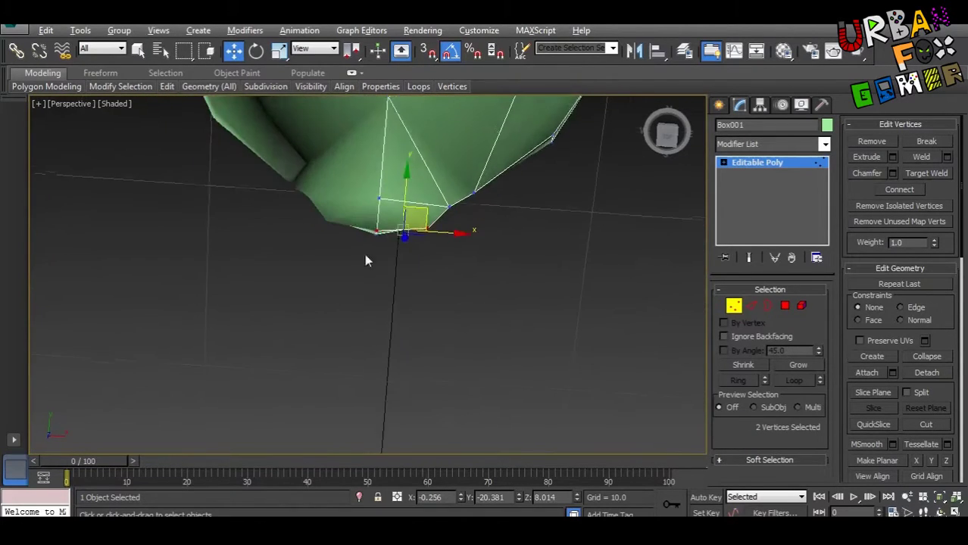
pyautogui.scroll(-5, 476, 232)
# Draw a new box below the head, convert it to Editable Poly, and pick its top face
pyautogui.scroll(-3, 615, 322)
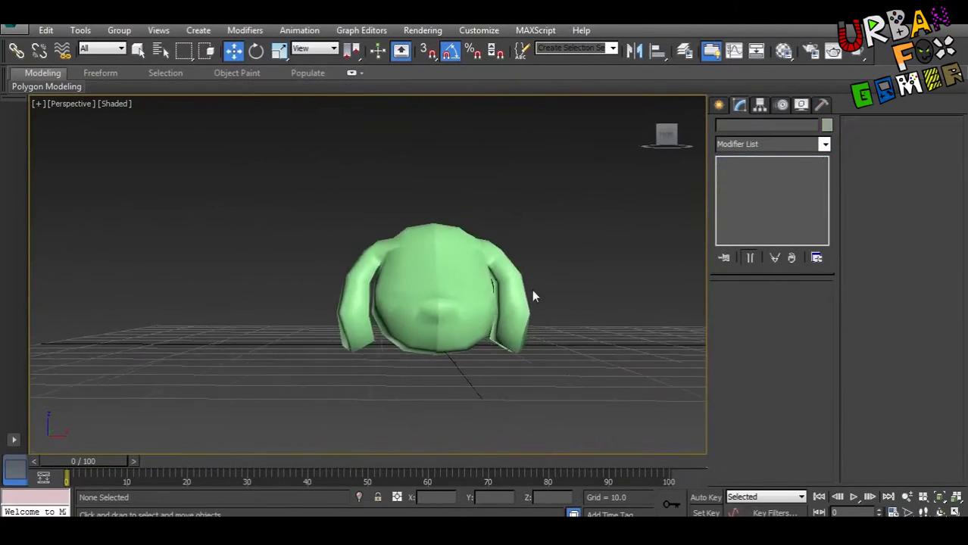
pyautogui.scroll(-2, 532, 290)
pyautogui.hotkey('ctrl', 'a')
pyautogui.hotkey('alt', 'w')
pyautogui.hotkey('alt', 'w')
pyautogui.scroll(5, 397, 287)
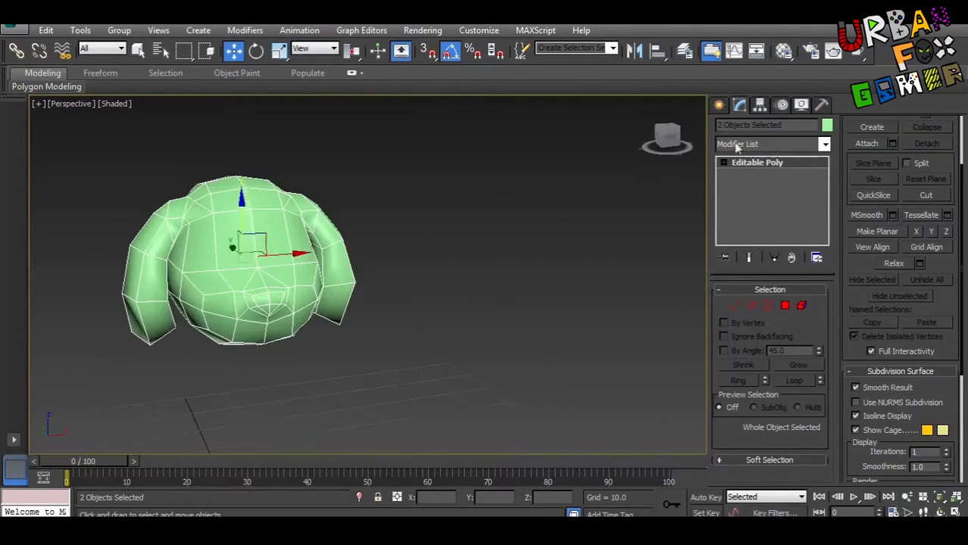
pyautogui.moveTo(337, 348); pyautogui.dragTo(491, 396)
pyautogui.rightClick(324, 281)
pyautogui.click(497, 423)
pyautogui.press('4')
pyautogui.click(396, 231)
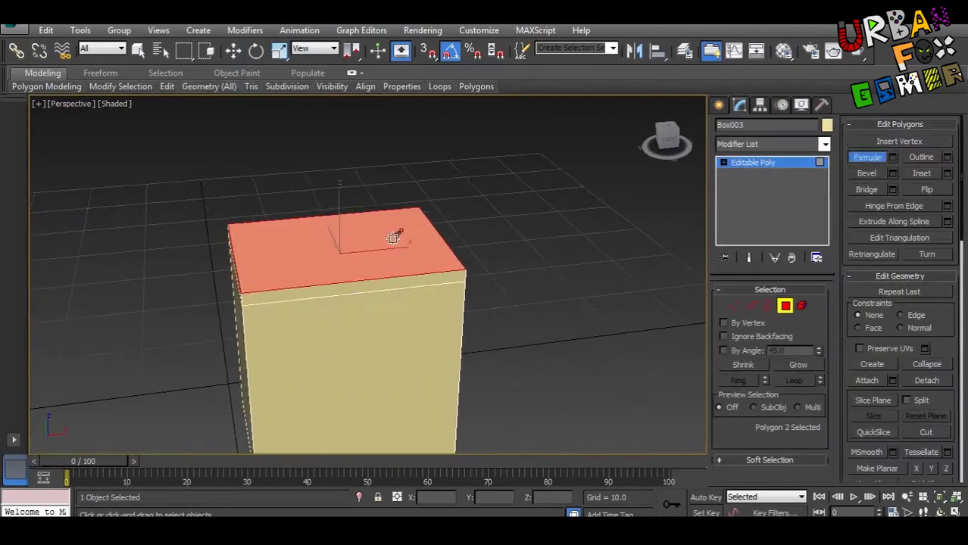
# Tilt the box's top face in the Left view to start the neck
pyautogui.hotkey('alt', 'w')
pyautogui.press('w')
pyautogui.press('l')
pyautogui.hotkey('alt', 'w')
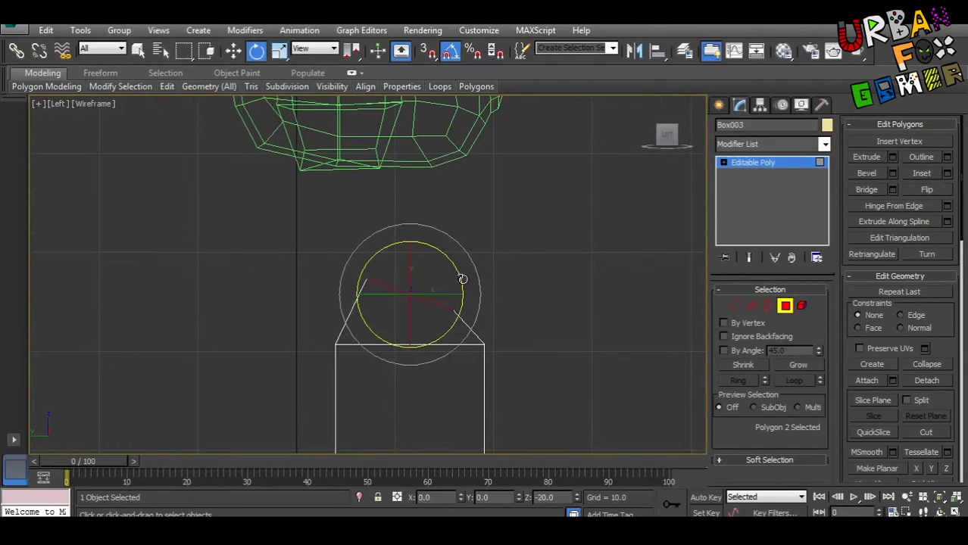
pyautogui.moveTo(462, 279); pyautogui.dragTo(449, 276)
pyautogui.hotkey('alt', 'w')
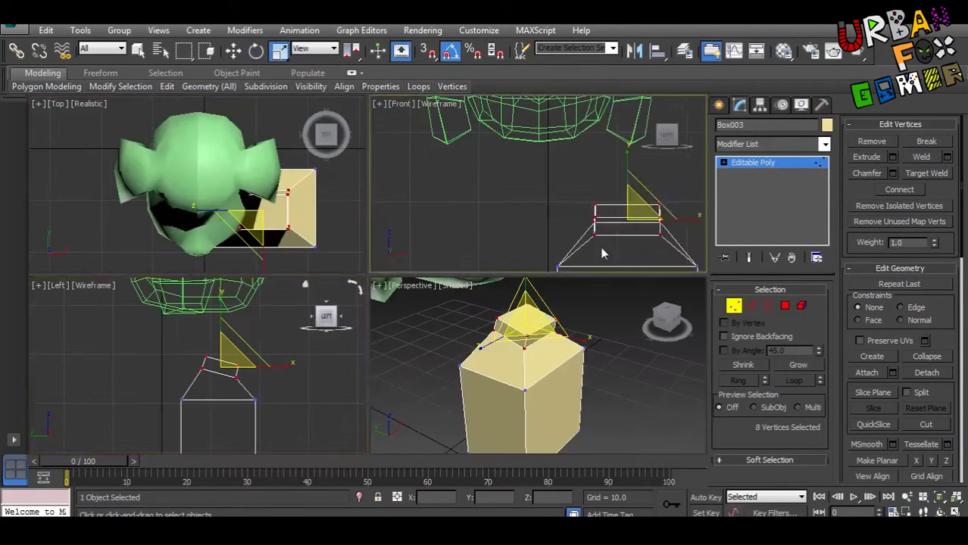
pyautogui.hotkey('alt', 'w')
pyautogui.press('2')
pyautogui.hotkey('alt', 'w')
pyautogui.press('w')
pyautogui.press('l')
pyautogui.hotkey('alt', 'w')
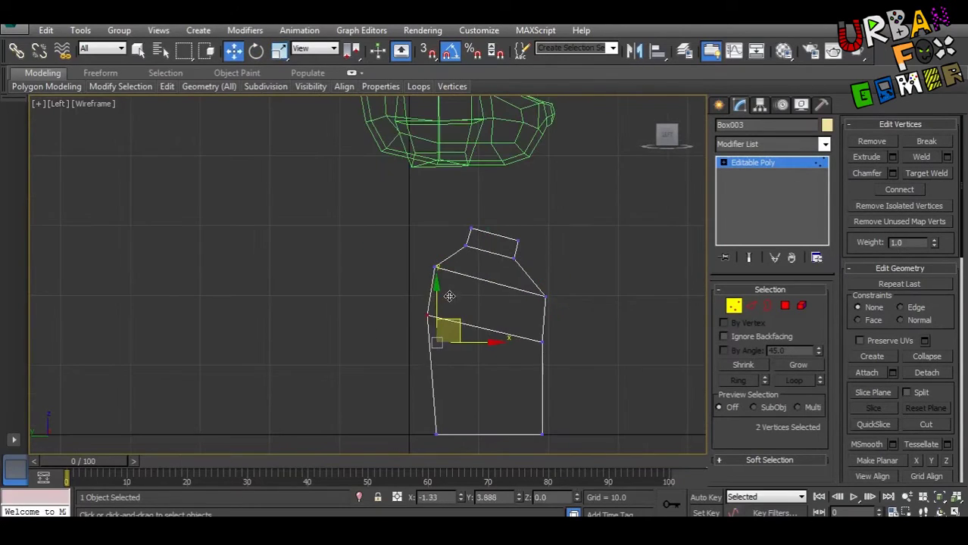
# Adjust the box's edges to taper the torso, checking it in Perspective and Left views
pyautogui.press('2')
pyautogui.scroll(-3, 554, 240)
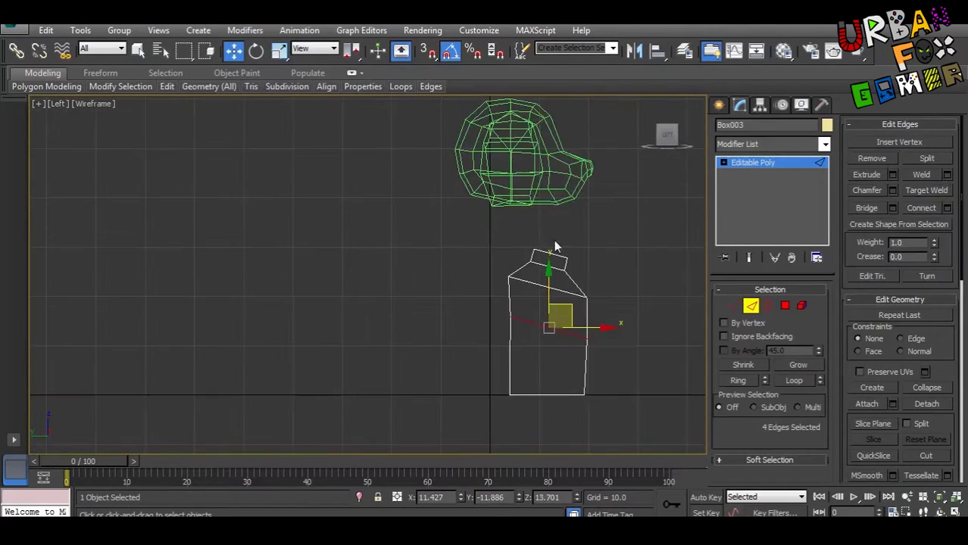
pyautogui.hotkey('alt', 'w')
pyautogui.hotkey('alt', 'w')
pyautogui.press('r')
pyautogui.moveTo(307, 336)
pyautogui.keyDown('alt'); pyautogui.mouseDown(button='middle')
pyautogui.moveTo(336, 344)
pyautogui.moveTo(355, 432)
pyautogui.moveTo(379, 319)
pyautogui.mouseUp(button='middle'); pyautogui.keyUp('alt')
pyautogui.press('l')
pyautogui.scroll(3, 524, 225)
pyautogui.press('1')
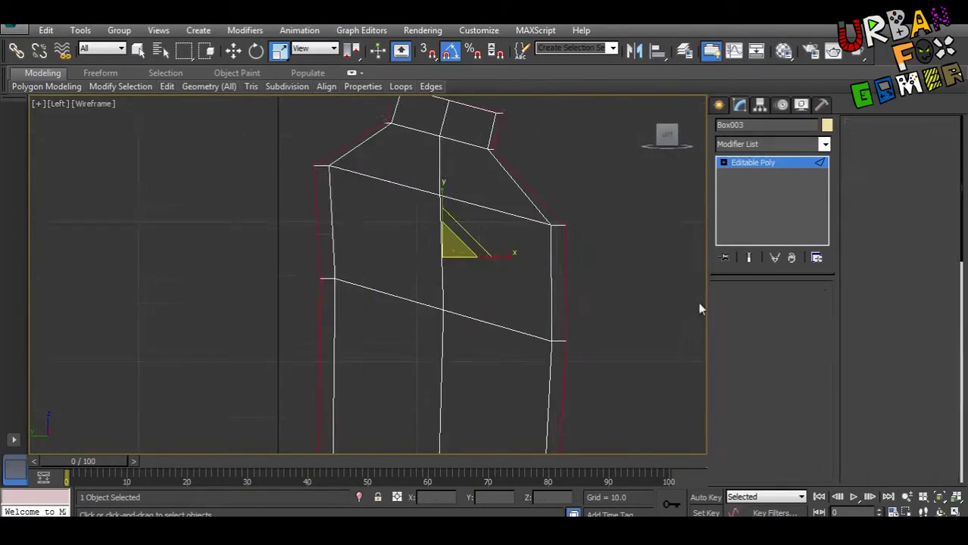
pyautogui.press('p')
pyautogui.moveTo(418, 262)
pyautogui.keyDown('alt'); pyautogui.mouseDown(button='middle')
pyautogui.moveTo(430, 275)
pyautogui.moveTo(359, 326)
pyautogui.moveTo(319, 304)
pyautogui.moveTo(376, 296)
pyautogui.moveTo(431, 341)
pyautogui.moveTo(455, 288)
pyautogui.mouseUp(button='middle'); pyautogui.keyUp('alt')
pyautogui.scroll(-3, 320, 304)
# Refine the body's vertices in the Front and Left views
pyautogui.press('2')
pyautogui.press('1')
pyautogui.hotkey('alt', 'w')
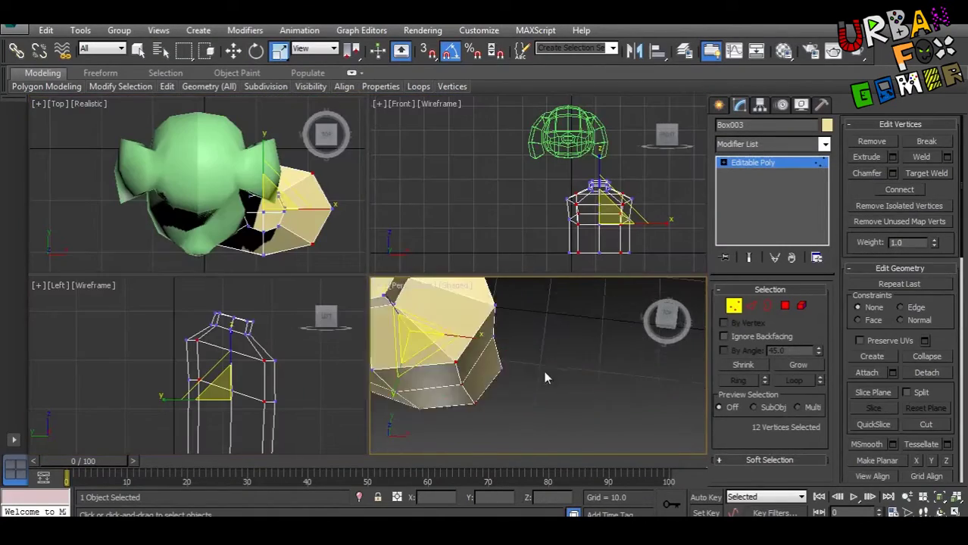
pyautogui.hotkey('alt', 'w')
pyautogui.press('f')
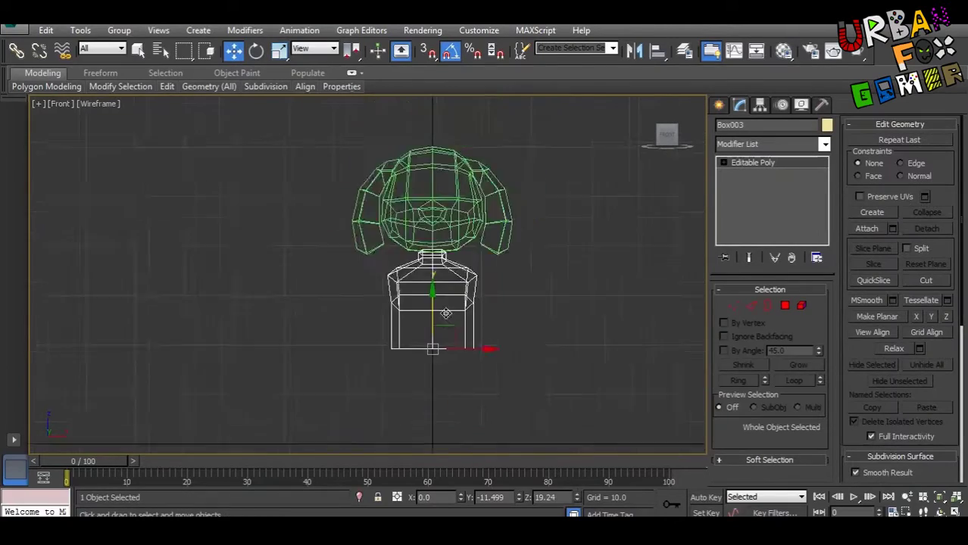
pyautogui.press('p')
pyautogui.press('w')
pyautogui.press('l')
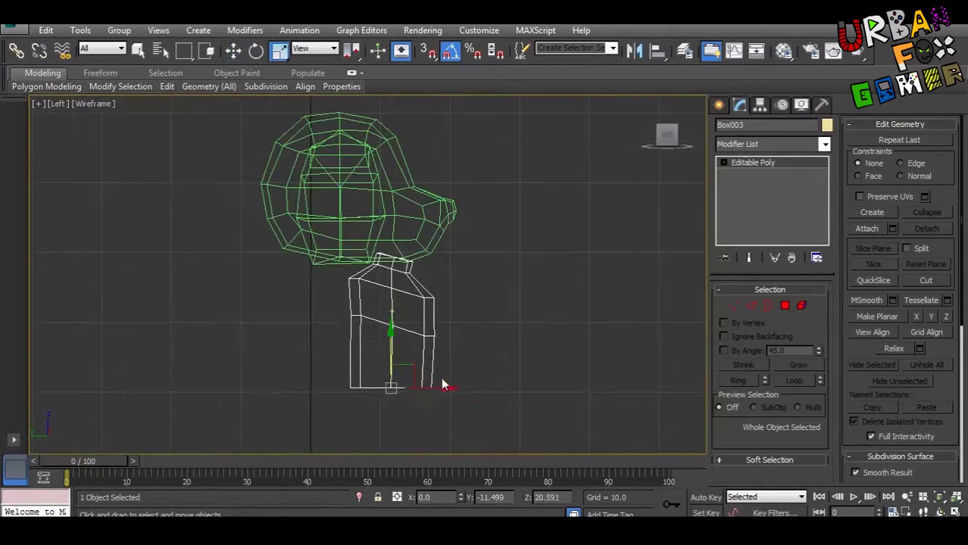
pyautogui.press('p')
pyautogui.press('4')
pyautogui.press('f')
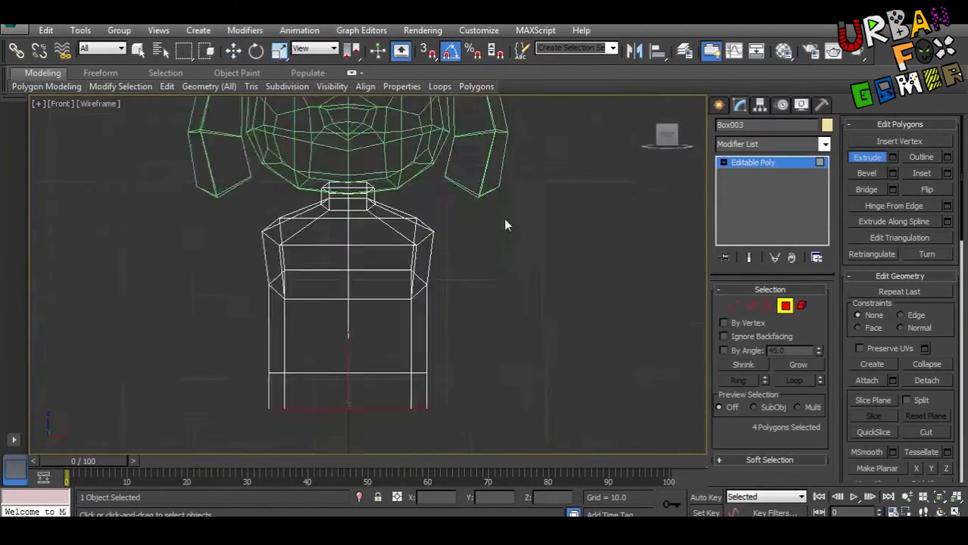
pyautogui.press('p')
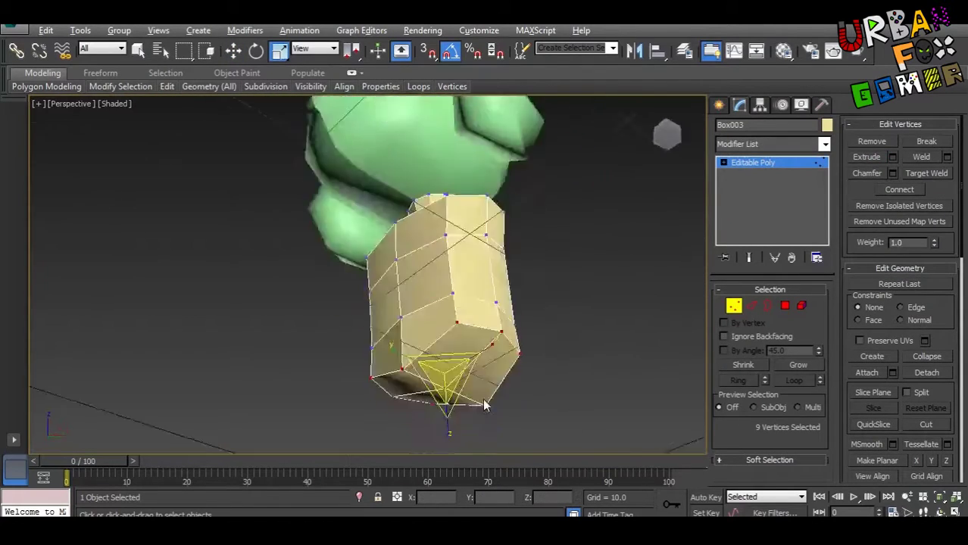
# Move the body's bottom polygons to form the leg and foot, then inspect the lower leg
pyautogui.press('4')
pyautogui.hotkey('alt', 'w')
pyautogui.hotkey('alt', 'w')
pyautogui.press('z')
pyautogui.press('w')
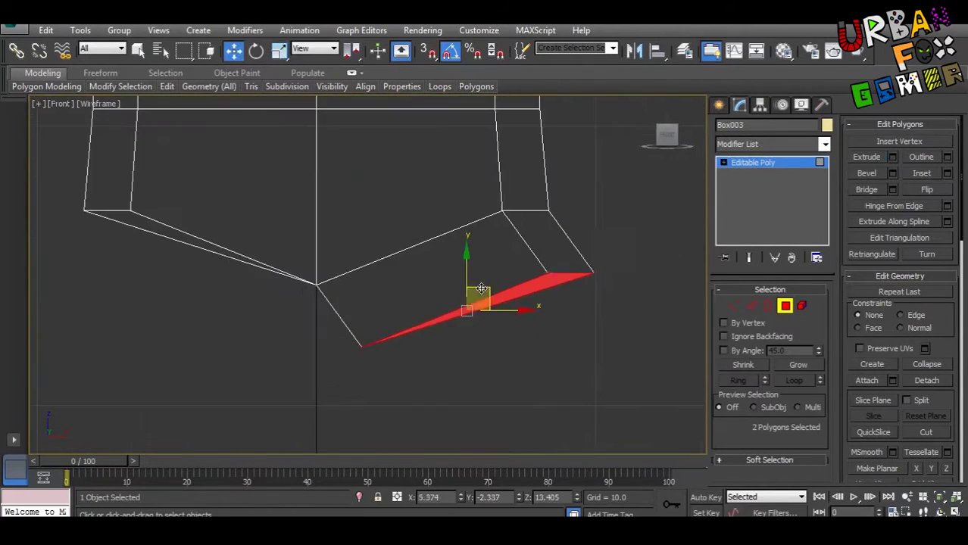
pyautogui.press('p')
pyautogui.scroll(5, 443, 303)
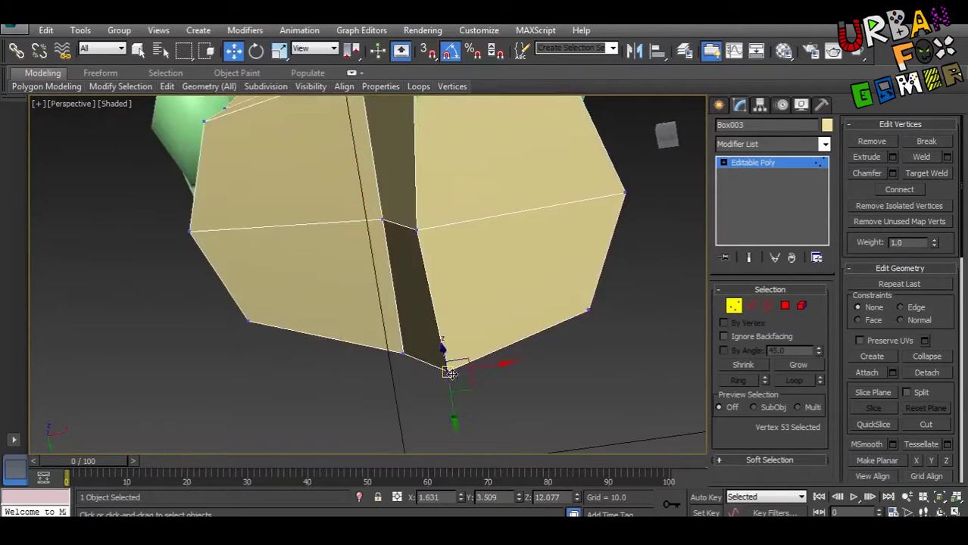
pyautogui.scroll(-5, 443, 341)
pyautogui.moveTo(349, 455)
pyautogui.keyDown('alt'); pyautogui.mouseDown(button='middle')
pyautogui.moveTo(461, 367)
pyautogui.moveTo(407, 381)
pyautogui.mouseUp(button='middle'); pyautogui.keyUp('alt')
pyautogui.click(335, 357)
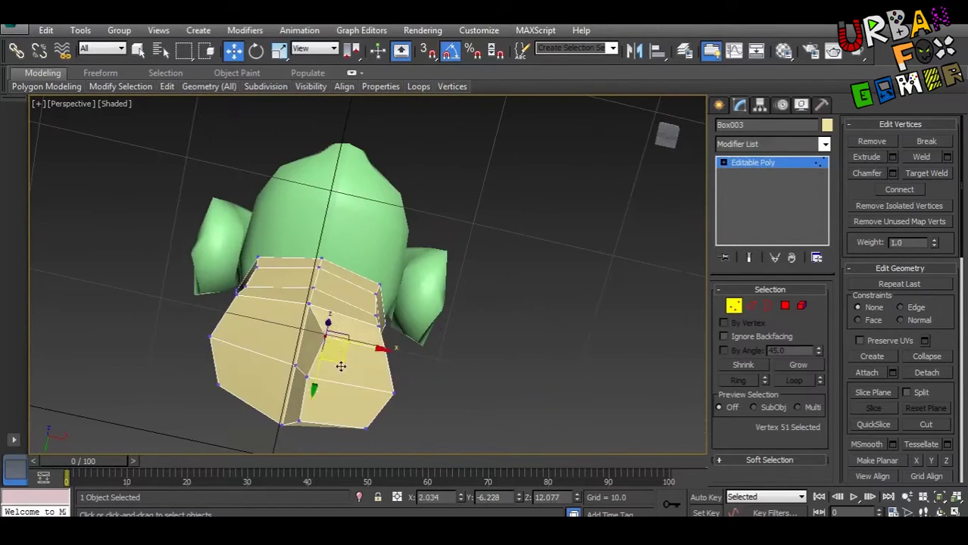
pyautogui.keyDown('alt'); pyautogui.moveTo(335, 357); pyautogui.dragTo(455, 318, button='middle'); pyautogui.keyUp('alt')
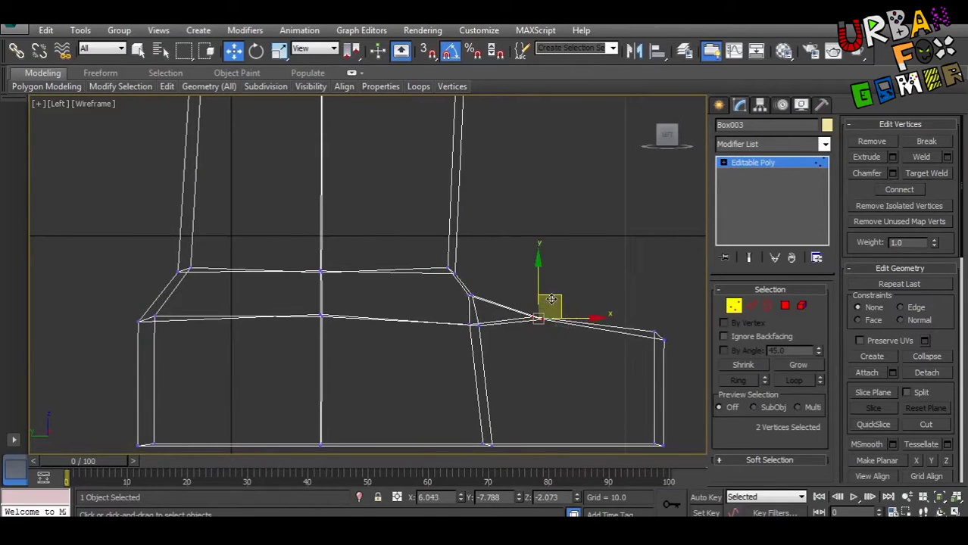
# Select the two vertices at the foot's tip in the four-viewport layout
pyautogui.hotkey('alt', 'w')
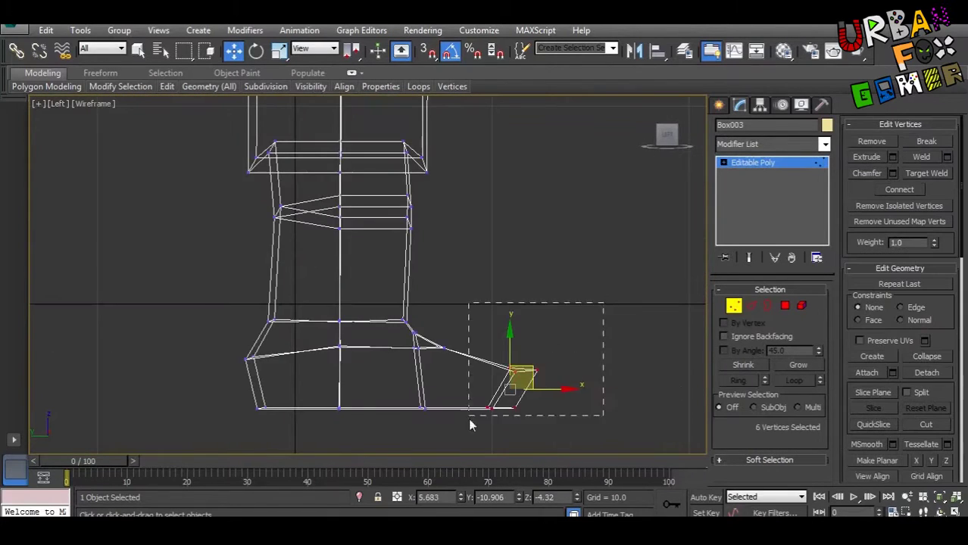
pyautogui.click(498, 370)
pyautogui.scroll(4, 501, 390)
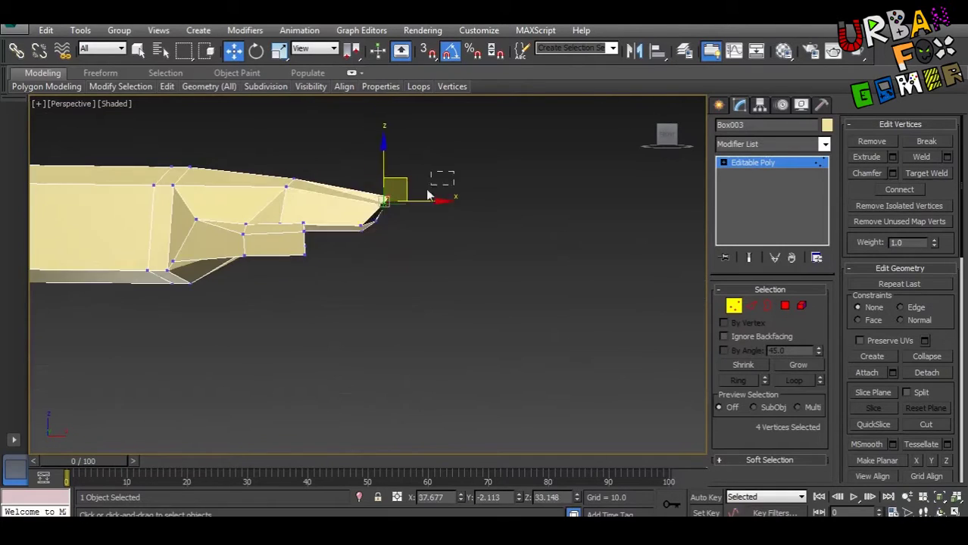
# Inspect the outstretched hand from several angles, with the front view shown shaded with edges
pyautogui.moveTo(318, 162)
pyautogui.keyDown('alt'); pyautogui.mouseDown(button='middle')
pyautogui.moveTo(238, 205)
pyautogui.moveTo(379, 291)
pyautogui.mouseUp(button='middle'); pyautogui.keyUp('alt')
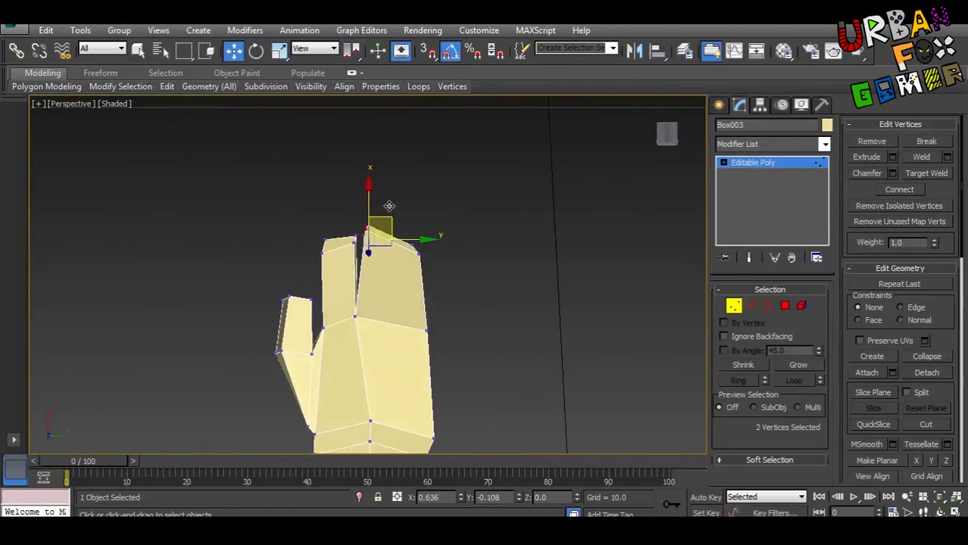
pyautogui.moveTo(306, 282)
pyautogui.keyDown('alt'); pyautogui.mouseDown(button='middle')
pyautogui.moveTo(365, 380)
pyautogui.moveTo(399, 292)
pyautogui.moveTo(505, 156)
pyautogui.mouseUp(button='middle'); pyautogui.keyUp('alt')
pyautogui.press('4')
pyautogui.keyDown('alt'); pyautogui.moveTo(412, 218); pyautogui.dragTo(356, 227, button='middle'); pyautogui.keyUp('alt')
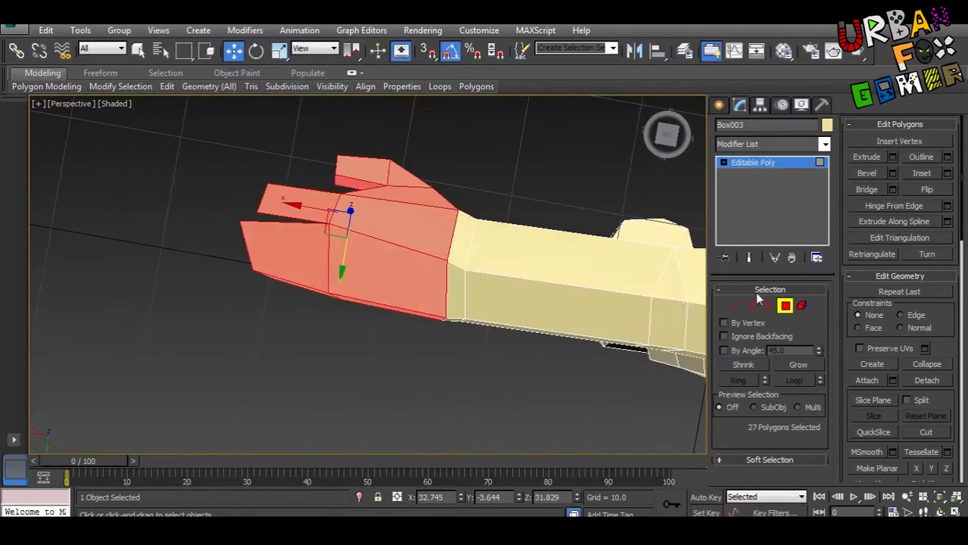
pyautogui.press('1')
pyautogui.keyDown('alt'); pyautogui.moveTo(349, 333); pyautogui.dragTo(394, 335, button='middle'); pyautogui.keyUp('alt')
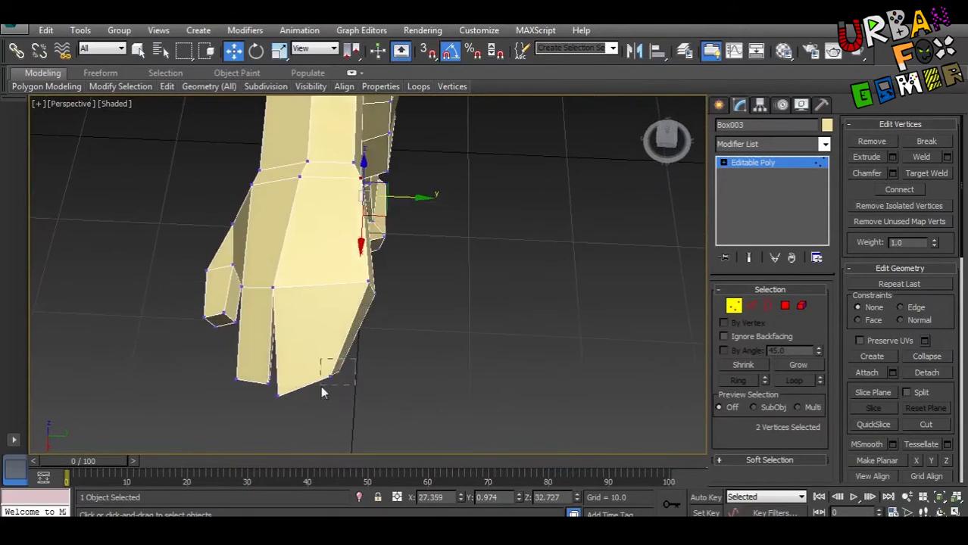
pyautogui.moveTo(321, 390)
pyautogui.keyDown('alt'); pyautogui.mouseDown(button='middle')
pyautogui.moveTo(213, 296)
pyautogui.moveTo(368, 342)
pyautogui.mouseUp(button='middle'); pyautogui.keyUp('alt')
pyautogui.press('w')
pyautogui.moveTo(353, 417)
pyautogui.keyDown('alt'); pyautogui.mouseDown(button='middle')
pyautogui.moveTo(394, 363)
pyautogui.moveTo(368, 396)
pyautogui.mouseUp(button='middle'); pyautogui.keyUp('alt')
pyautogui.press('f')
pyautogui.press('F3')
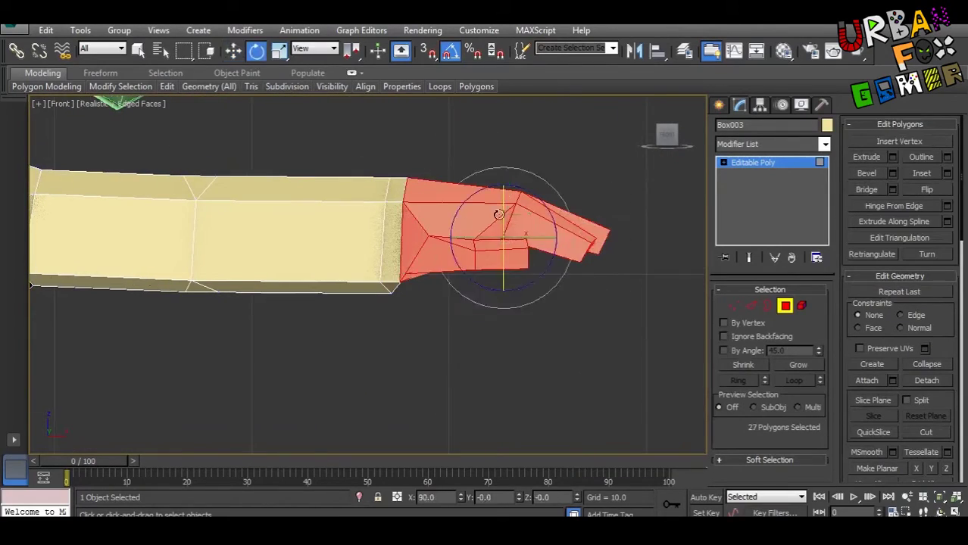
pyautogui.press('p')
pyautogui.moveTo(547, 228)
pyautogui.keyDown('alt'); pyautogui.mouseDown(button='middle')
pyautogui.moveTo(262, 368)
pyautogui.moveTo(449, 353)
pyautogui.mouseUp(button='middle'); pyautogui.keyUp('alt')
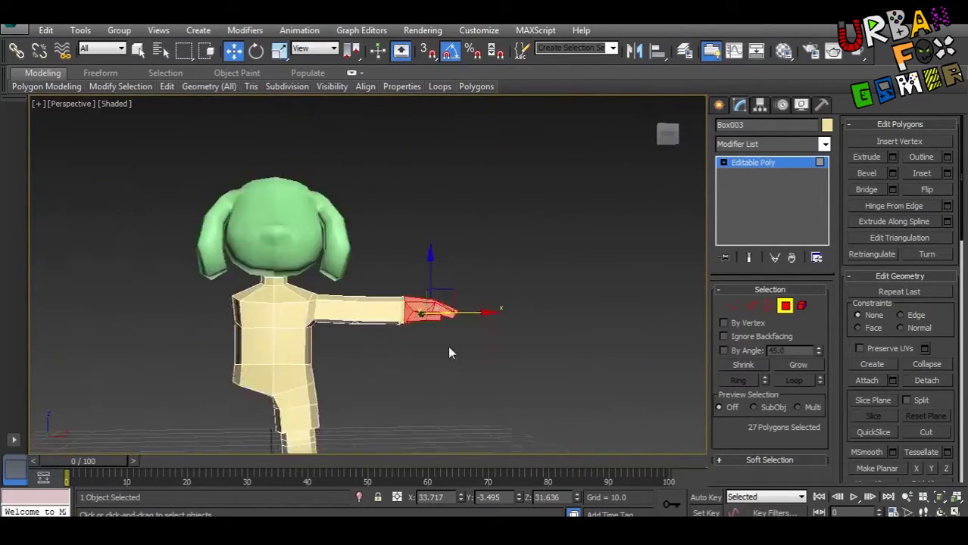
# Convert the hand selection to vertices and pick vertices and edges where the arm meets the hand
pyautogui.keyDown('ctrl'); pyautogui.click(733, 306); pyautogui.keyUp('ctrl')
pyautogui.scroll(5, 447, 337)
pyautogui.scroll(-6, 448, 337)
pyautogui.scroll(5, 448, 279)
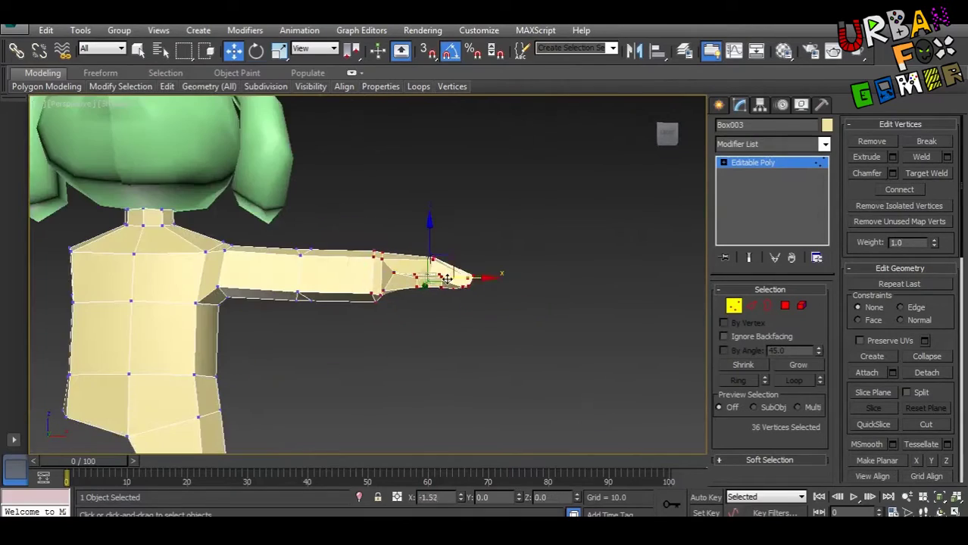
pyautogui.scroll(4, 292, 284)
pyautogui.press('w')
pyautogui.click(378, 297)
pyautogui.moveTo(413, 320)
pyautogui.keyDown('alt'); pyautogui.mouseDown(button='middle')
pyautogui.moveTo(330, 230)
pyautogui.moveTo(426, 265)
pyautogui.moveTo(406, 324)
pyautogui.moveTo(368, 291)
pyautogui.moveTo(404, 352)
pyautogui.moveTo(456, 188)
pyautogui.moveTo(307, 392)
pyautogui.mouseUp(button='middle'); pyautogui.keyUp('alt')
pyautogui.click(456, 187)
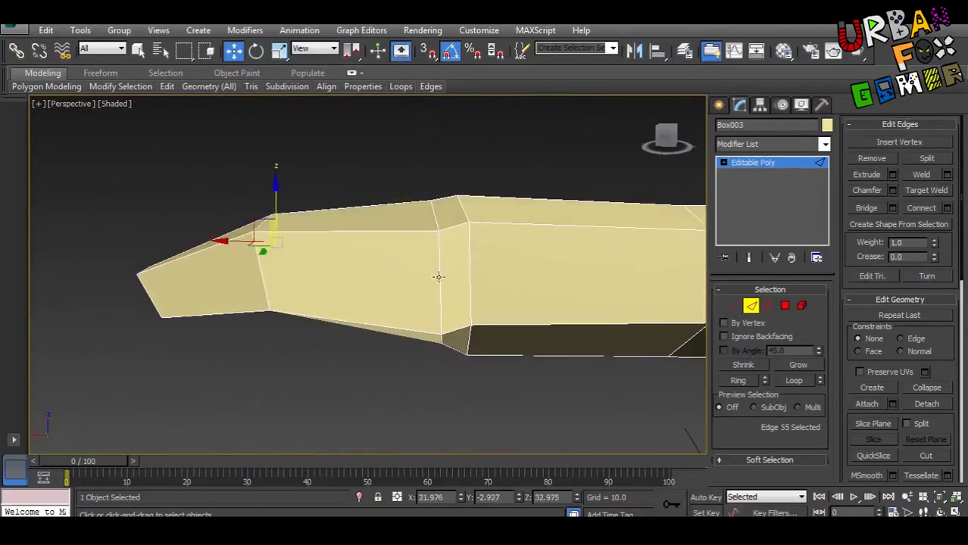
pyautogui.click(438, 277)
pyautogui.moveTo(438, 277)
pyautogui.keyDown('alt'); pyautogui.mouseDown(button='middle')
pyautogui.moveTo(496, 323)
pyautogui.moveTo(473, 317)
pyautogui.moveTo(681, 311)
pyautogui.mouseUp(button='middle'); pyautogui.keyUp('alt')
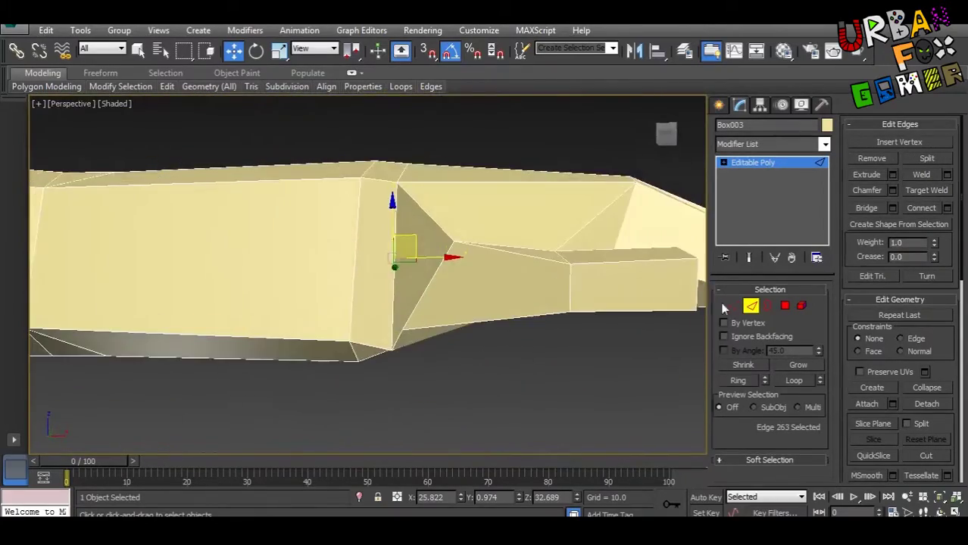
pyautogui.moveTo(473, 220)
pyautogui.keyDown('alt'); pyautogui.mouseDown(button='middle')
pyautogui.moveTo(413, 395)
pyautogui.moveTo(396, 368)
pyautogui.moveTo(520, 432)
pyautogui.mouseUp(button='middle'); pyautogui.keyUp('alt')
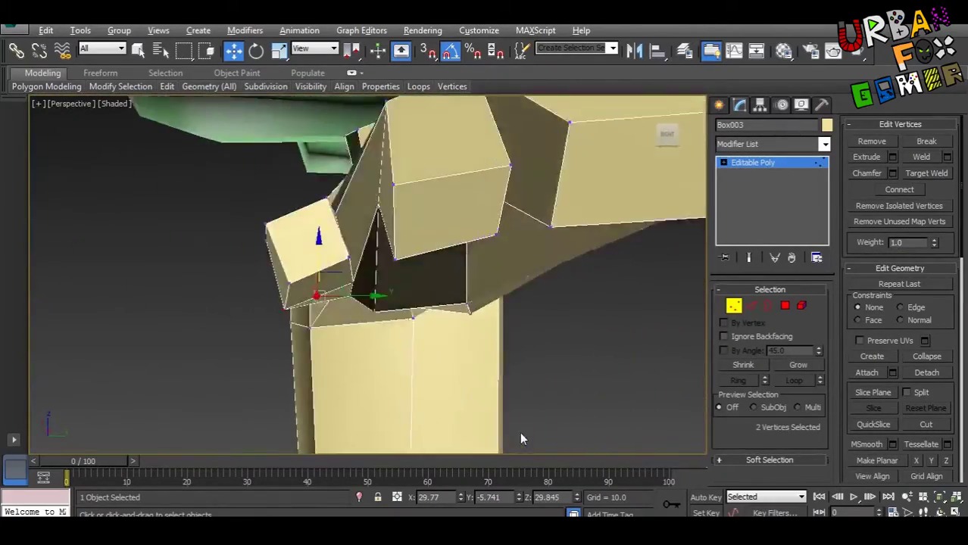
# Move the arm-tip vertices to taper the thumb where it meets the palm
pyautogui.press('2')
pyautogui.click(378, 275)
pyautogui.keyDown('ctrl'); pyautogui.click(437, 324); pyautogui.keyUp('ctrl')
pyautogui.keyDown('alt'); pyautogui.moveTo(438, 324); pyautogui.dragTo(668, 326, button='middle'); pyautogui.keyUp('alt')
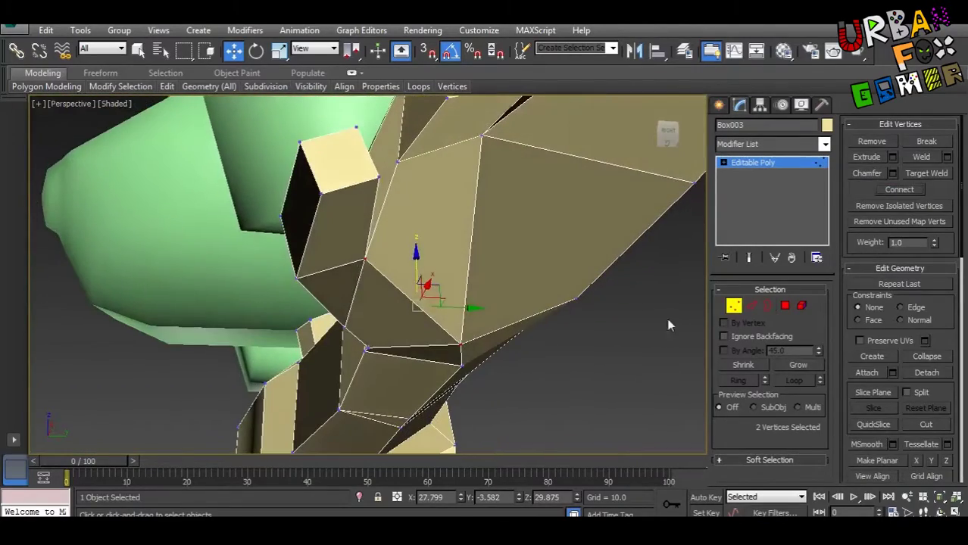
pyautogui.click(733, 306)
pyautogui.click(390, 219)
pyautogui.moveTo(390, 219)
pyautogui.keyDown('alt'); pyautogui.mouseDown(button='middle')
pyautogui.moveTo(364, 250)
pyautogui.moveTo(280, 210)
pyautogui.mouseUp(button='middle'); pyautogui.keyUp('alt')
pyautogui.scroll(-3, 303, 227)
pyautogui.scroll(5, 320, 257)
pyautogui.moveTo(364, 259); pyautogui.dragTo(406, 345)
pyautogui.moveTo(406, 345)
pyautogui.keyDown('alt'); pyautogui.mouseDown(button='middle')
pyautogui.moveTo(264, 326)
pyautogui.moveTo(395, 372)
pyautogui.mouseUp(button='middle'); pyautogui.keyUp('alt')
pyautogui.scroll(-5, 464, 374)
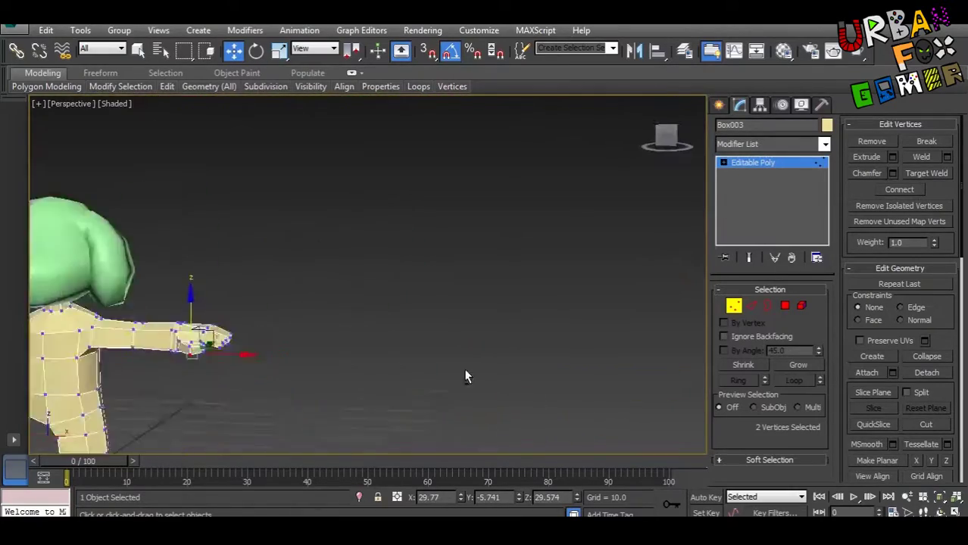
pyautogui.moveTo(465, 375)
pyautogui.keyDown('alt'); pyautogui.mouseDown(button='middle')
pyautogui.moveTo(608, 324)
pyautogui.moveTo(486, 268)
pyautogui.mouseUp(button='middle'); pyautogui.keyUp('alt')
# Select the shoulder edges and a single shoulder vertex where the arm joins the torso
pyautogui.press('1')
pyautogui.scroll(5, 512, 286)
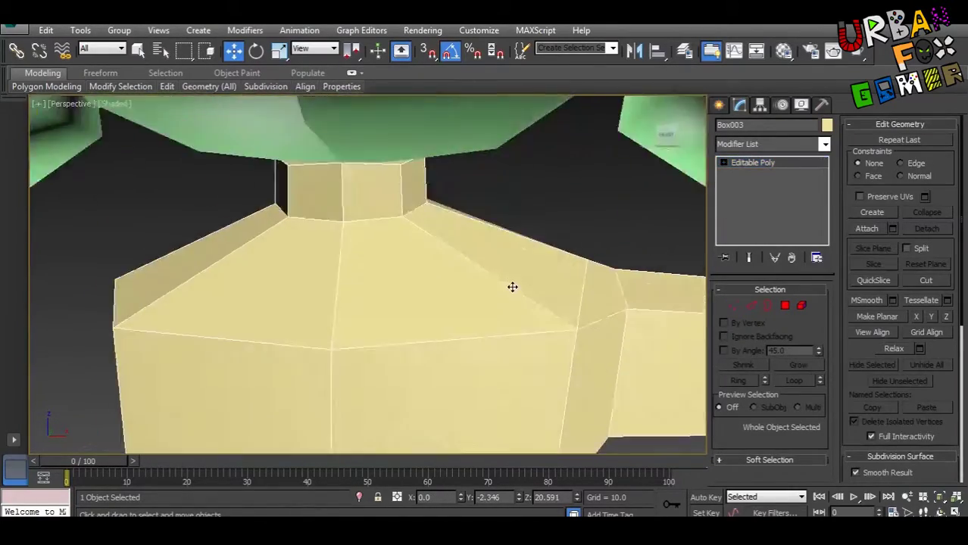
pyautogui.scroll(-5, 512, 285)
pyautogui.click(751, 305)
pyautogui.scroll(5, 438, 322)
pyautogui.moveTo(438, 322)
pyautogui.keyDown('alt'); pyautogui.mouseDown(button='middle')
pyautogui.moveTo(484, 317)
pyautogui.moveTo(454, 336)
pyautogui.moveTo(552, 303)
pyautogui.moveTo(357, 258)
pyautogui.moveTo(378, 231)
pyautogui.moveTo(371, 227)
pyautogui.moveTo(389, 237)
pyautogui.mouseUp(button='middle'); pyautogui.keyUp('alt')
pyautogui.press('4')
pyautogui.press('2')
pyautogui.keyDown('ctrl'); pyautogui.click(371, 227); pyautogui.keyUp('ctrl')
pyautogui.press('q')
pyautogui.moveTo(207, 241)
pyautogui.keyDown('alt'); pyautogui.mouseDown(button='middle')
pyautogui.moveTo(152, 264)
pyautogui.moveTo(452, 324)
pyautogui.mouseUp(button='middle'); pyautogui.keyUp('alt')
pyautogui.press('1')
pyautogui.moveTo(677, 247)
pyautogui.keyDown('alt'); pyautogui.mouseDown(button='middle')
pyautogui.moveTo(421, 320)
pyautogui.moveTo(504, 335)
pyautogui.moveTo(516, 327)
pyautogui.mouseUp(button='middle'); pyautogui.keyUp('alt')
pyautogui.scroll(-3, 421, 320)
pyautogui.click(432, 314)
pyautogui.scroll(2, 393, 348)
# Pick a shoulder polygon, then reselect and adjust individual shoulder vertices
pyautogui.press('4')
pyautogui.keyDown('alt'); pyautogui.moveTo(464, 364); pyautogui.dragTo(480, 261, button='middle'); pyautogui.keyUp('alt')
pyautogui.click(480, 257)
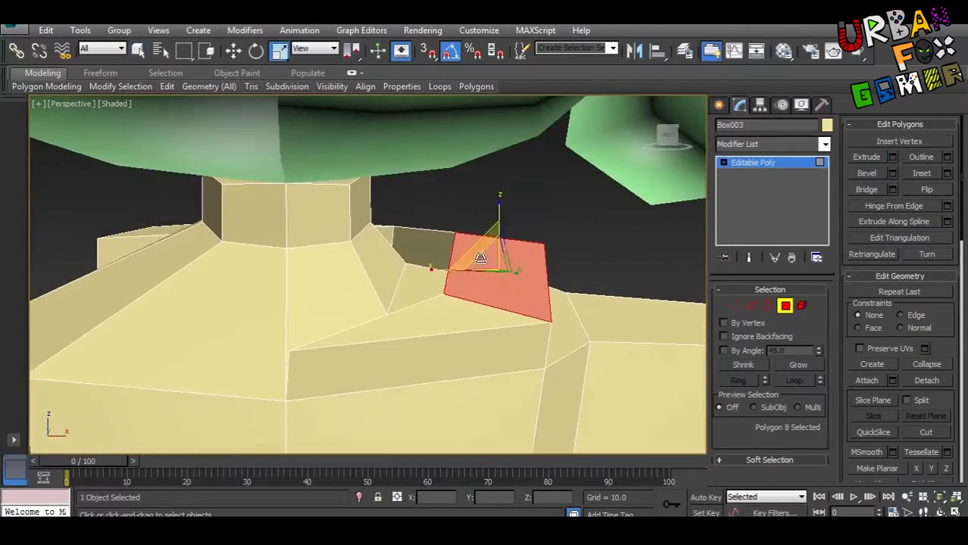
pyautogui.moveTo(493, 306)
pyautogui.keyDown('alt'); pyautogui.mouseDown(button='middle')
pyautogui.moveTo(348, 376)
pyautogui.moveTo(478, 346)
pyautogui.moveTo(319, 356)
pyautogui.moveTo(303, 349)
pyautogui.moveTo(252, 271)
pyautogui.mouseUp(button='middle'); pyautogui.keyUp('alt')
pyautogui.press('2')
pyautogui.press('1')
pyautogui.moveTo(303, 233)
pyautogui.keyDown('alt'); pyautogui.mouseDown(button='middle')
pyautogui.moveTo(359, 217)
pyautogui.moveTo(453, 278)
pyautogui.moveTo(460, 261)
pyautogui.moveTo(485, 318)
pyautogui.moveTo(632, 406)
pyautogui.moveTo(465, 424)
pyautogui.moveTo(424, 401)
pyautogui.moveTo(282, 380)
pyautogui.moveTo(448, 355)
pyautogui.mouseUp(button='middle'); pyautogui.keyUp('alt')
pyautogui.click(453, 279)
pyautogui.press('2')
pyautogui.press('1')
pyautogui.scroll(-3, 503, 346)
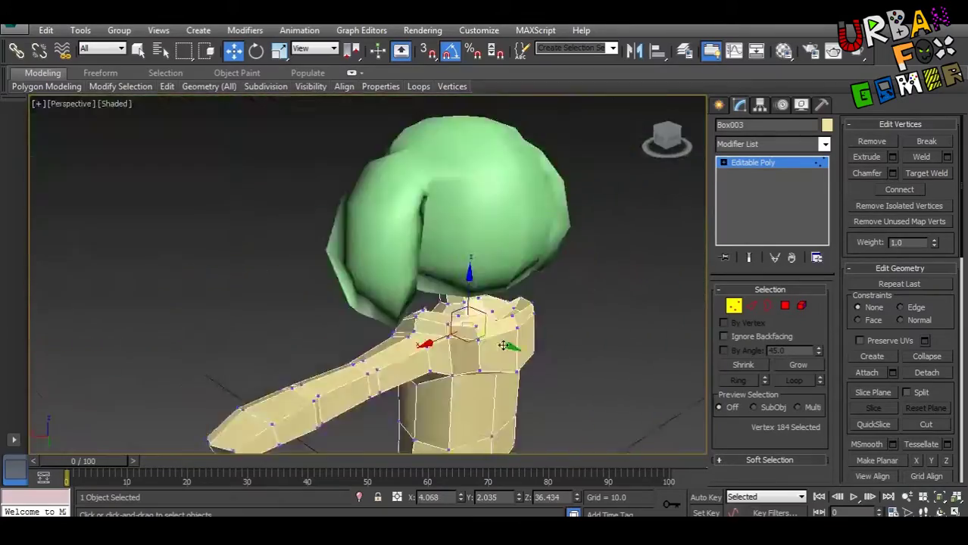
pyautogui.scroll(5, 503, 346)
pyautogui.click(318, 325)
pyautogui.moveTo(399, 389)
pyautogui.keyDown('alt'); pyautogui.mouseDown(button='middle')
pyautogui.moveTo(380, 345)
pyautogui.moveTo(606, 328)
pyautogui.moveTo(626, 340)
pyautogui.moveTo(421, 356)
pyautogui.mouseUp(button='middle'); pyautogui.keyUp('alt')
pyautogui.scroll(-5, 421, 333)
# Maximize the Left viewport with Alt+W and adjust three shoulder vertices in side profile
pyautogui.hotkey('alt', 'w')
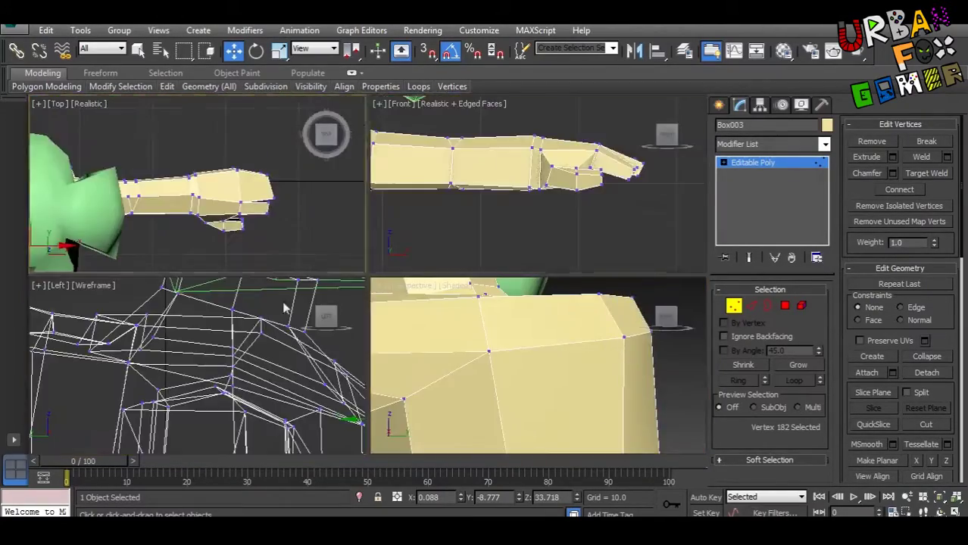
pyautogui.hotkey('alt', 'w')
pyautogui.click(437, 282)
pyautogui.moveTo(446, 266); pyautogui.dragTo(439, 283, button='middle')
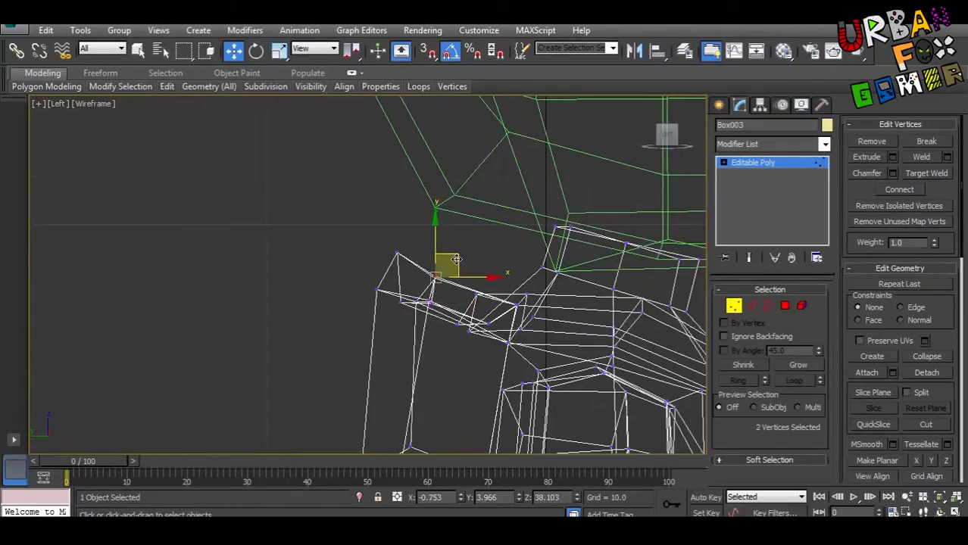
pyautogui.scroll(3, 440, 331)
pyautogui.scroll(-2, 371, 364)
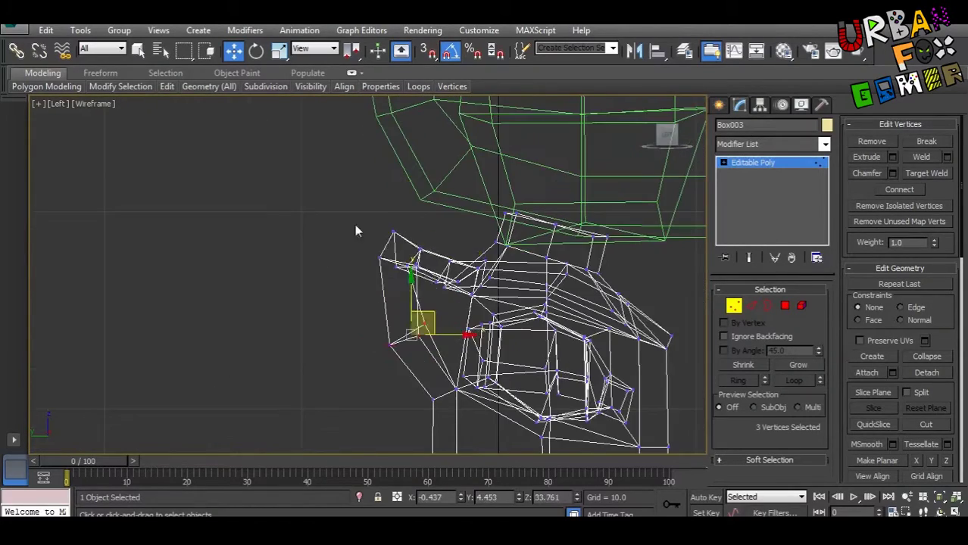
pyautogui.press('p')
pyautogui.hotkey('alt', 'w')
pyautogui.hotkey('alt', 'w')
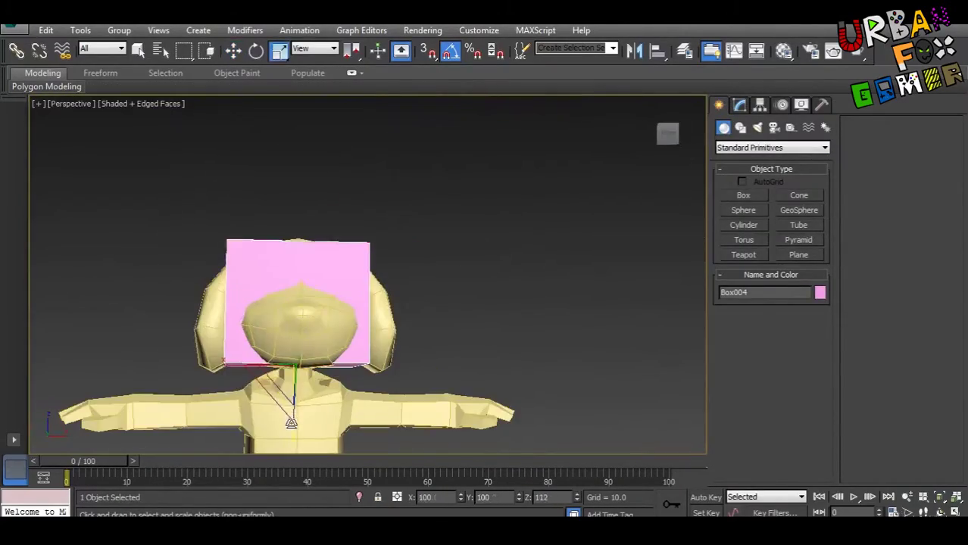
# Tilt the view level with the character before working on the leg vertices
pyautogui.keyDown('alt'); pyautogui.moveTo(366, 367); pyautogui.dragTo(382, 363, button='middle'); pyautogui.keyUp('alt')
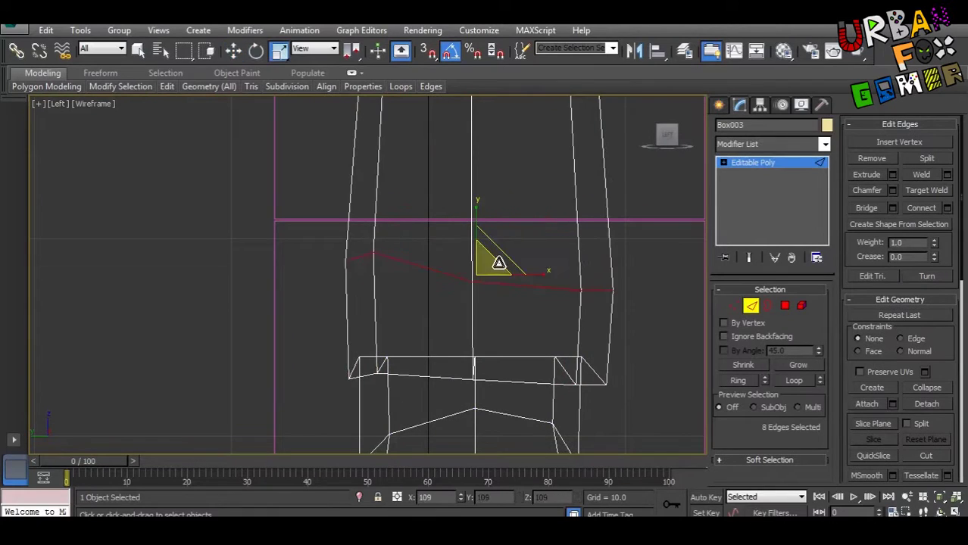
# Zoom out in the viewport around the slanted torso edge loop
pyautogui.scroll(-2, 567, 320)
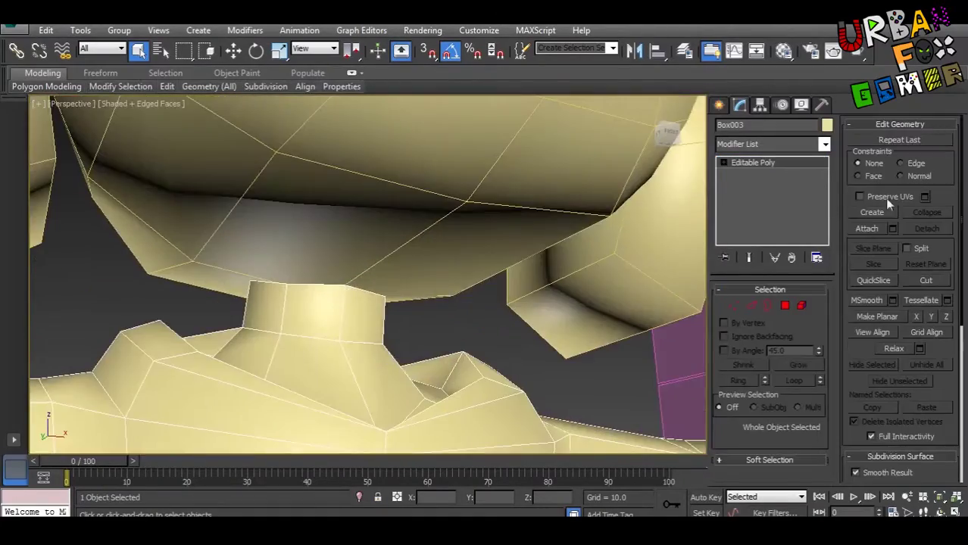
# In shaded view, select a neck-base polygon and move its vertices to lift the collar
pyautogui.press('F3')
pyautogui.press('w')
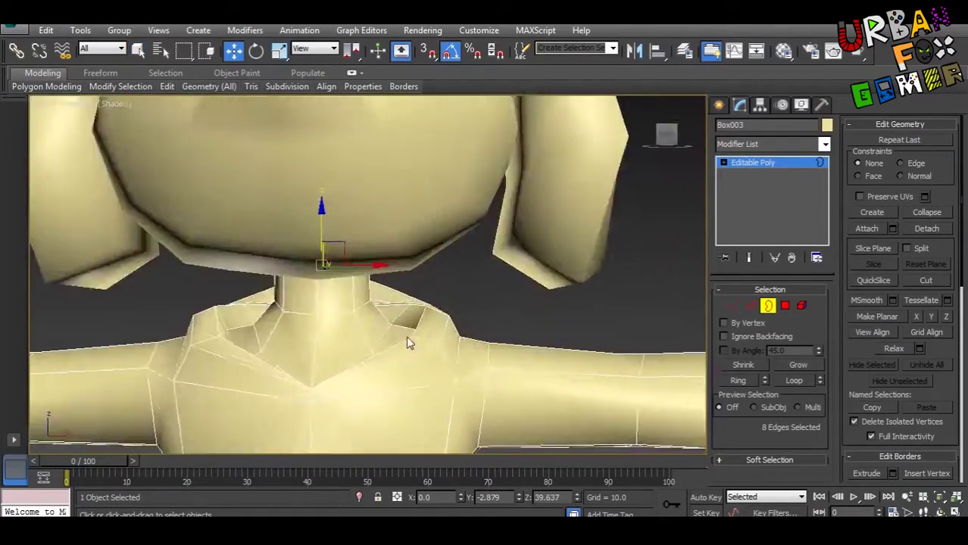
pyautogui.press('4')
pyautogui.click(417, 332)
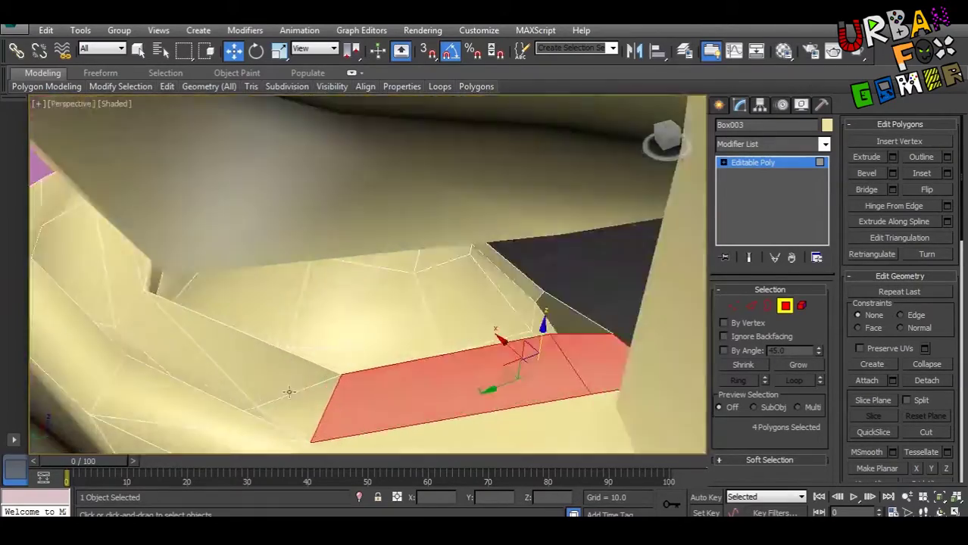
pyautogui.moveTo(296, 278)
pyautogui.keyDown('alt'); pyautogui.mouseDown(button='middle')
pyautogui.moveTo(116, 287)
pyautogui.moveTo(175, 295)
pyautogui.moveTo(360, 404)
pyautogui.mouseUp(button='middle'); pyautogui.keyUp('alt')
pyautogui.press('1')
pyautogui.moveTo(189, 297)
pyautogui.keyDown('alt'); pyautogui.mouseDown(button='middle')
pyautogui.moveTo(488, 331)
pyautogui.moveTo(316, 113)
pyautogui.mouseUp(button='middle'); pyautogui.keyUp('alt')
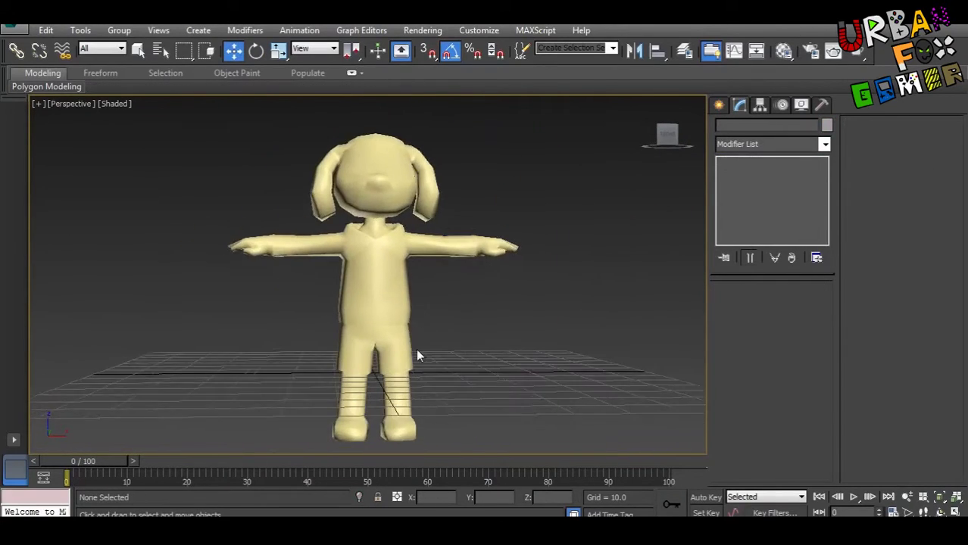
# Orbit slightly around the character to frame the arm for detaching
pyautogui.keyDown('alt'); pyautogui.moveTo(417, 350); pyautogui.dragTo(252, 329, button='middle'); pyautogui.keyUp('alt')
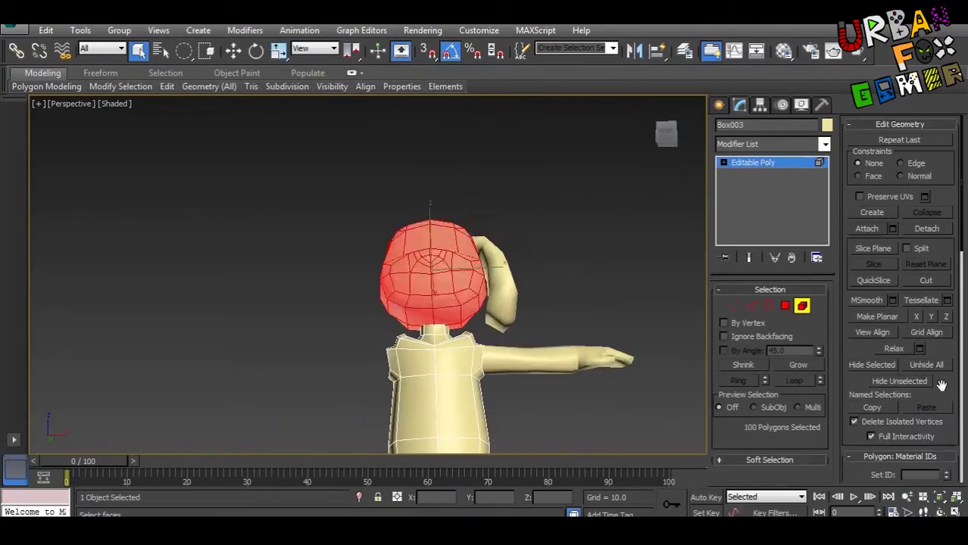
# Open the Modifier List for the detached head to add Unwrap UVW
pyautogui.click(784, 146)
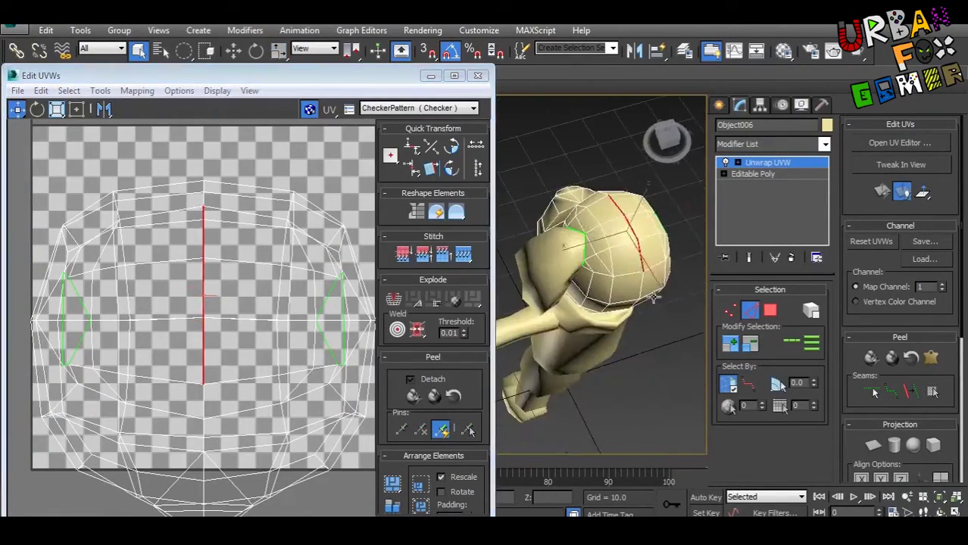
# Select all of the head's faces and Quick Peel its UVs
pyautogui.keyDown('alt'); pyautogui.moveTo(653, 300); pyautogui.dragTo(606, 303, button='middle'); pyautogui.keyUp('alt')
pyautogui.scroll(5, 606, 303)
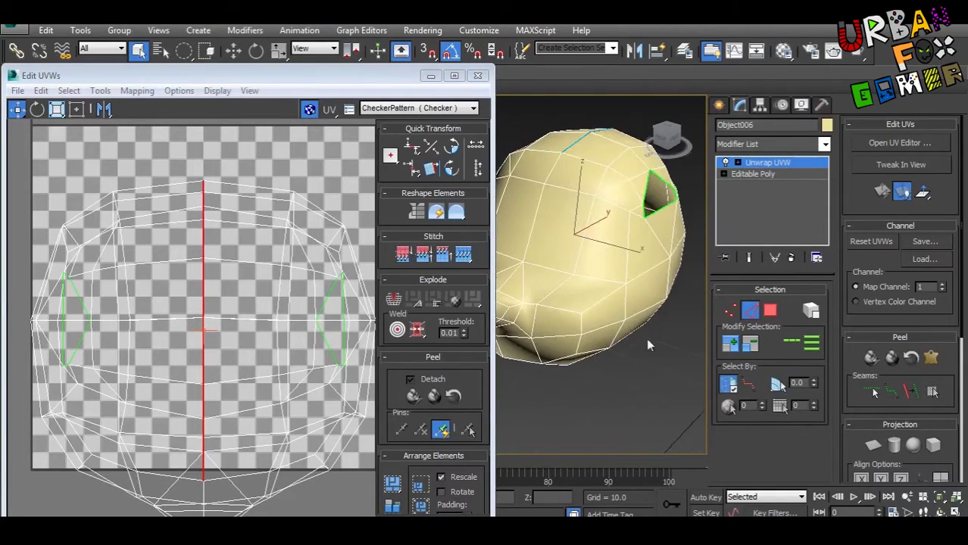
pyautogui.hotkey('ctrl', 'a')
pyautogui.click(434, 396)
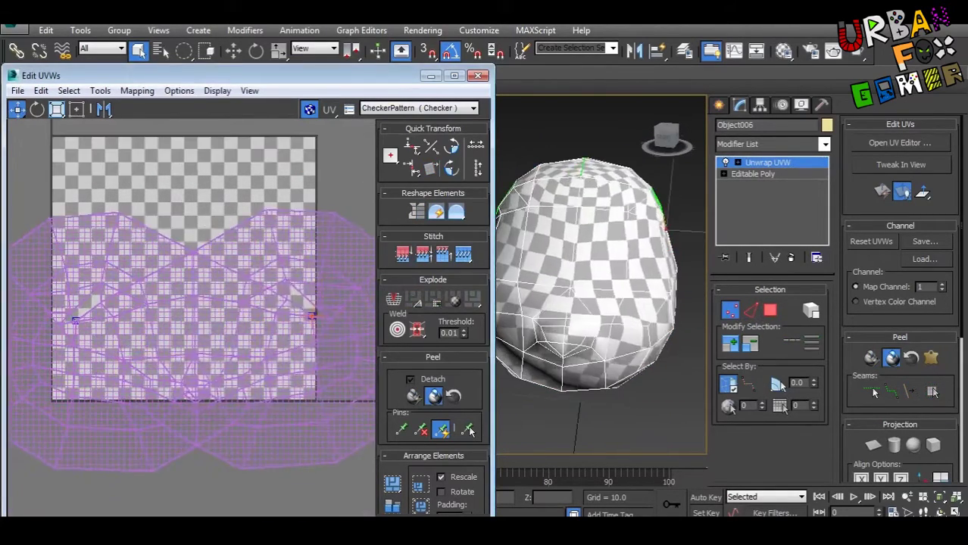
# Break the front face patch into separate islands and move the top island onto the checker
pyautogui.press('3')
pyautogui.hotkey('ctrl', 'a')
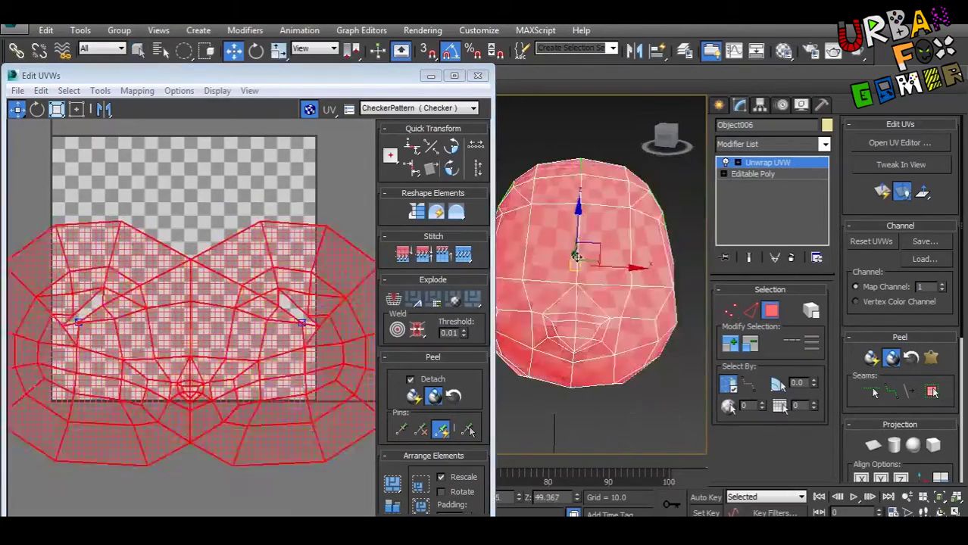
pyautogui.click(583, 254)
pyautogui.press('w')
pyautogui.click(414, 395)
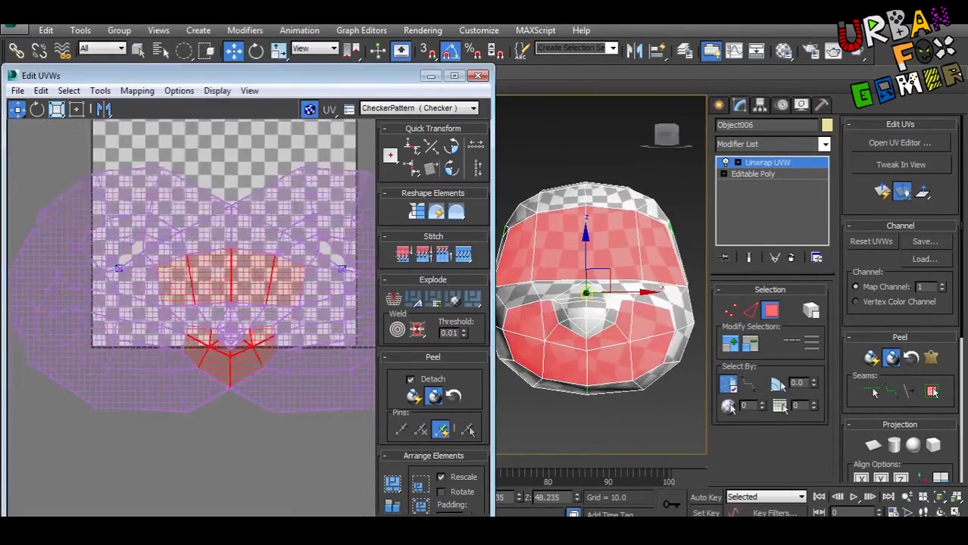
pyautogui.press('q')
pyautogui.moveTo(237, 393); pyautogui.dragTo(189, 288)
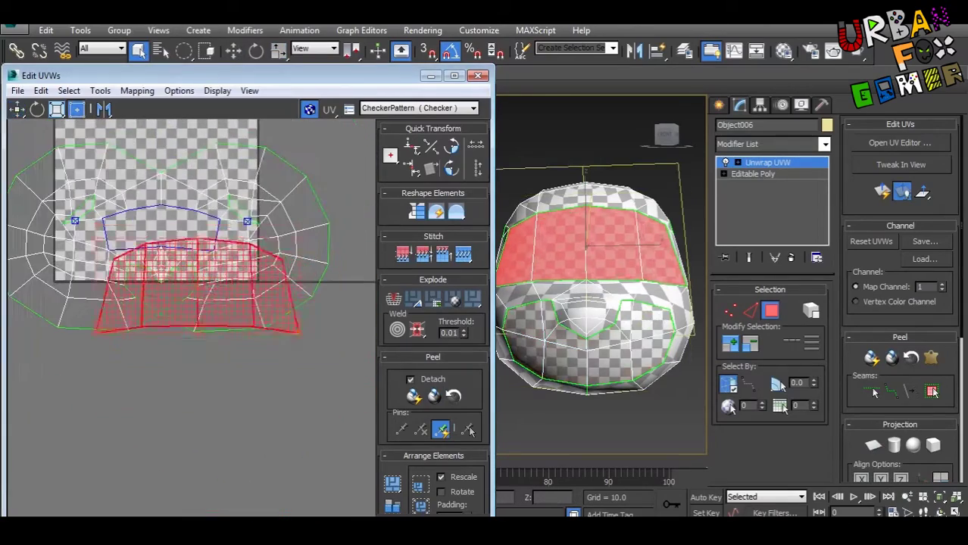
pyautogui.scroll(2, 189, 288)
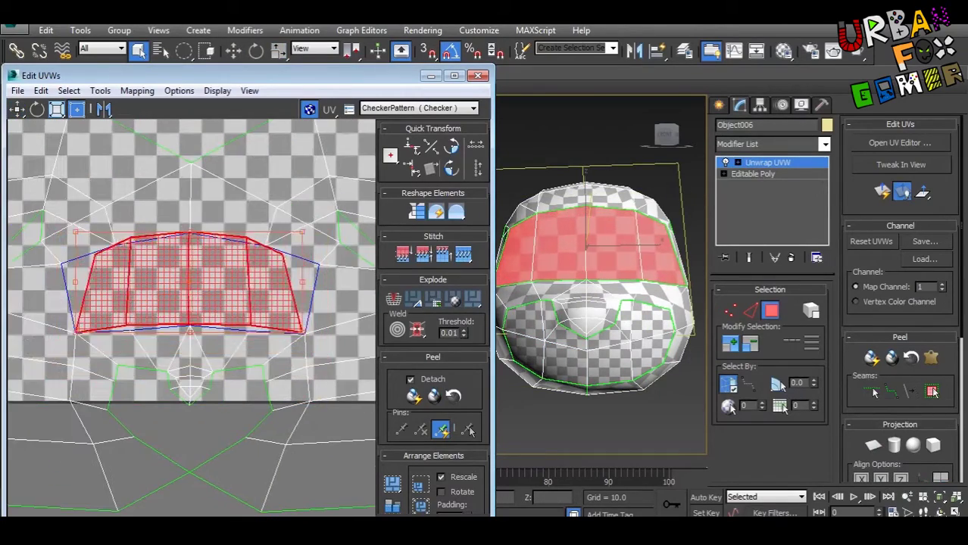
pyautogui.scroll(-3, 190, 303)
# Switch to UV vertex editing and inspect the shells, panning to the lower one
pyautogui.press('1')
pyautogui.press('w')
pyautogui.scroll(3, 357, 275)
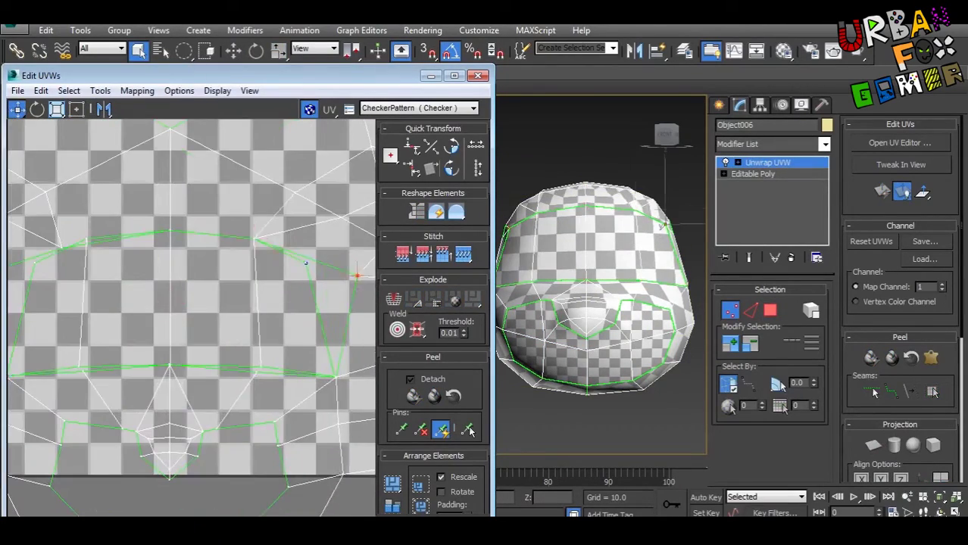
pyautogui.scroll(5, 357, 275)
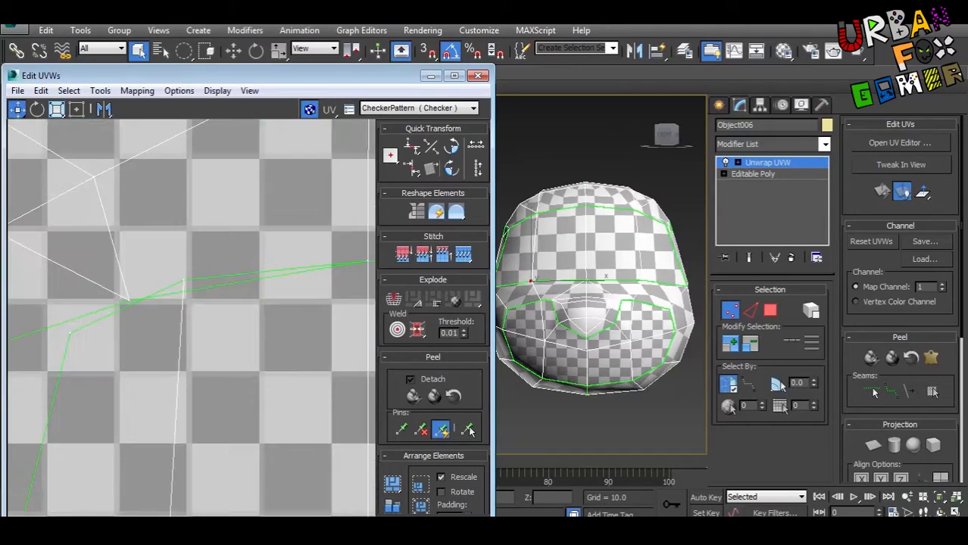
pyautogui.scroll(-3, 114, 322)
pyautogui.scroll(-3, 114, 322)
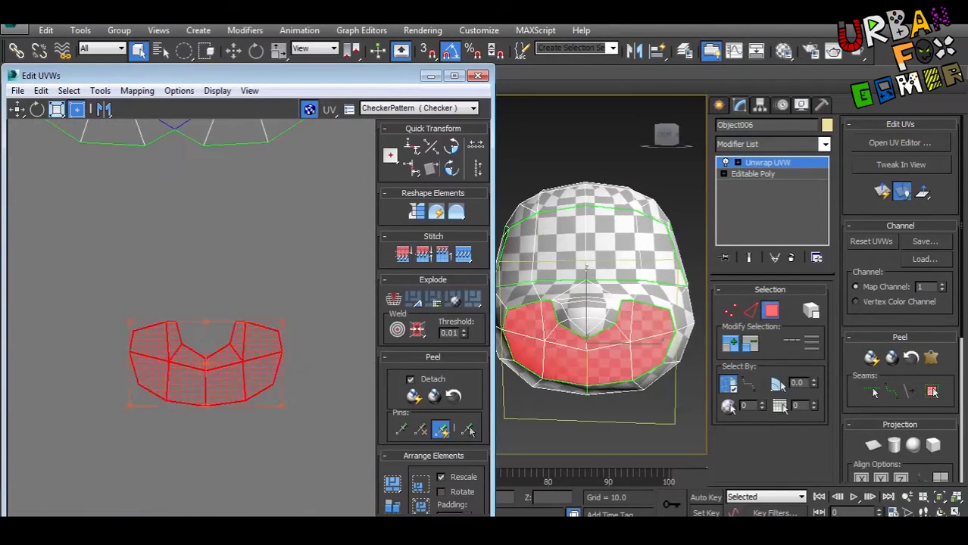
pyautogui.press('1')
pyautogui.scroll(3, 189, 303)
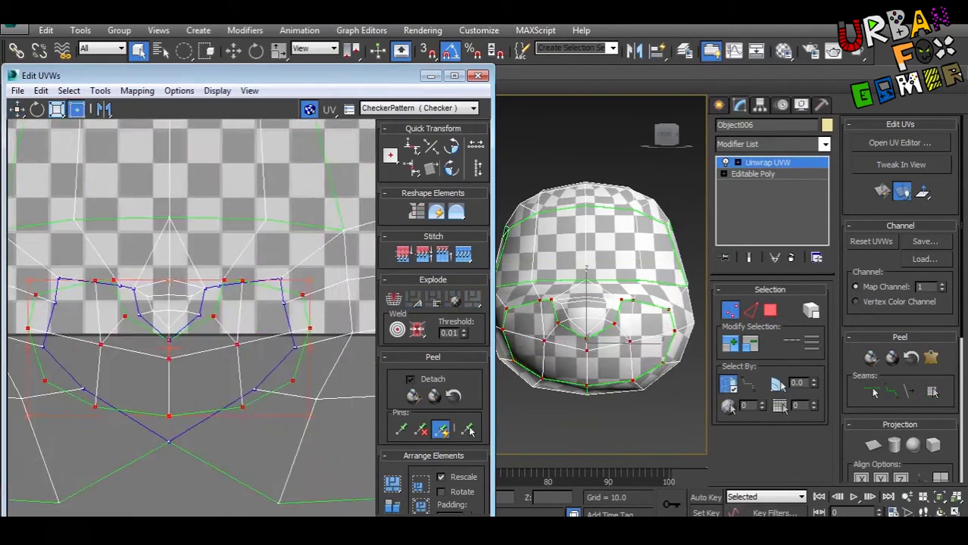
pyautogui.scroll(2, 192, 318)
pyautogui.scroll(1, 192, 318)
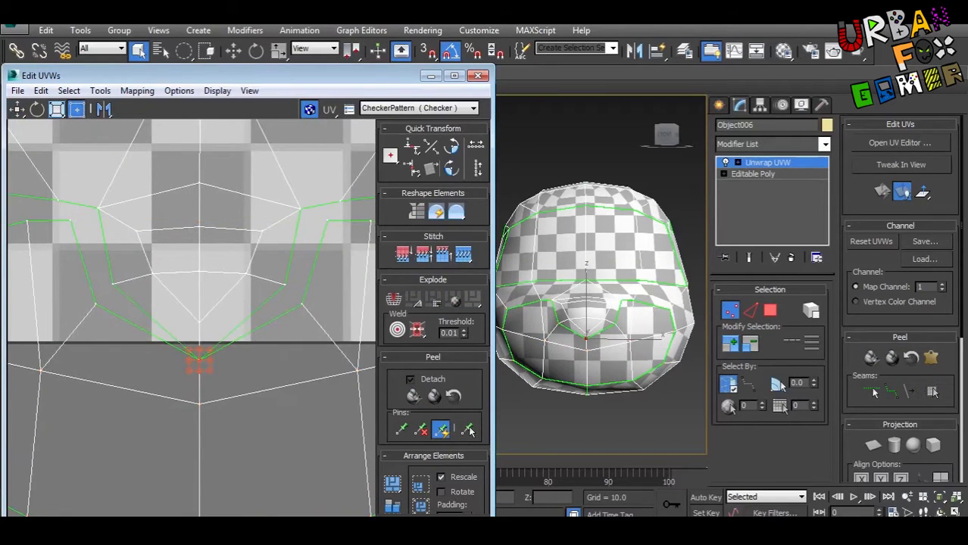
pyautogui.scroll(-1, 192, 318)
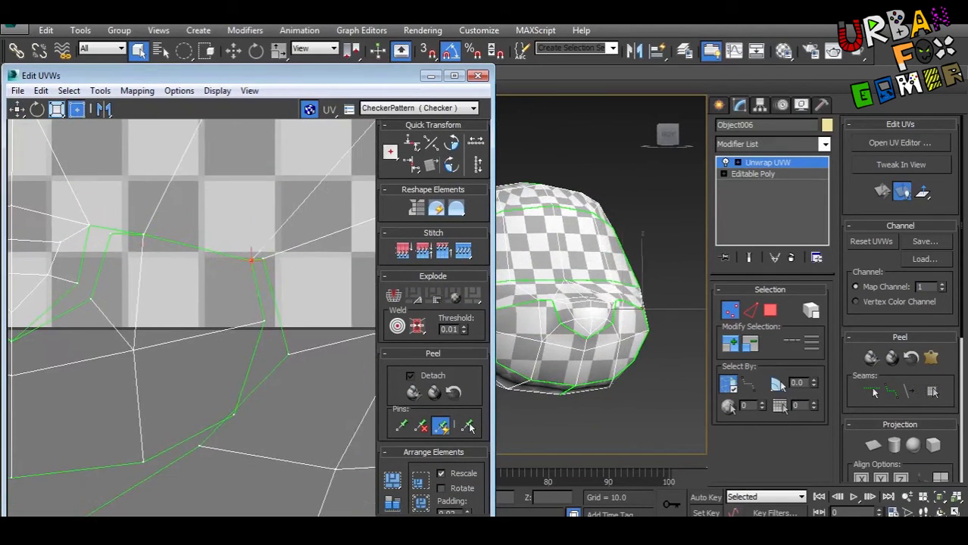
pyautogui.moveTo(192, 318); pyautogui.dragTo(112, 350, button='middle')
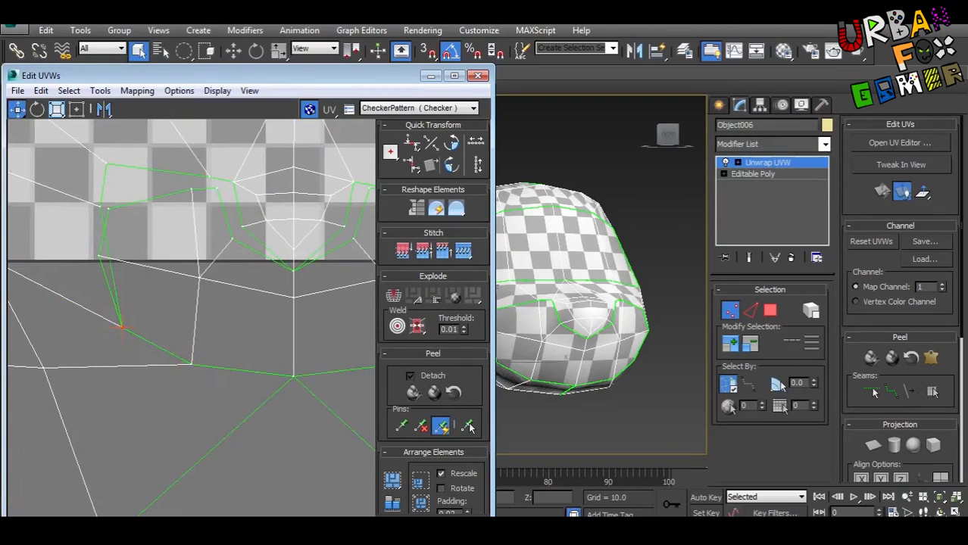
pyautogui.scroll(2, 191, 319)
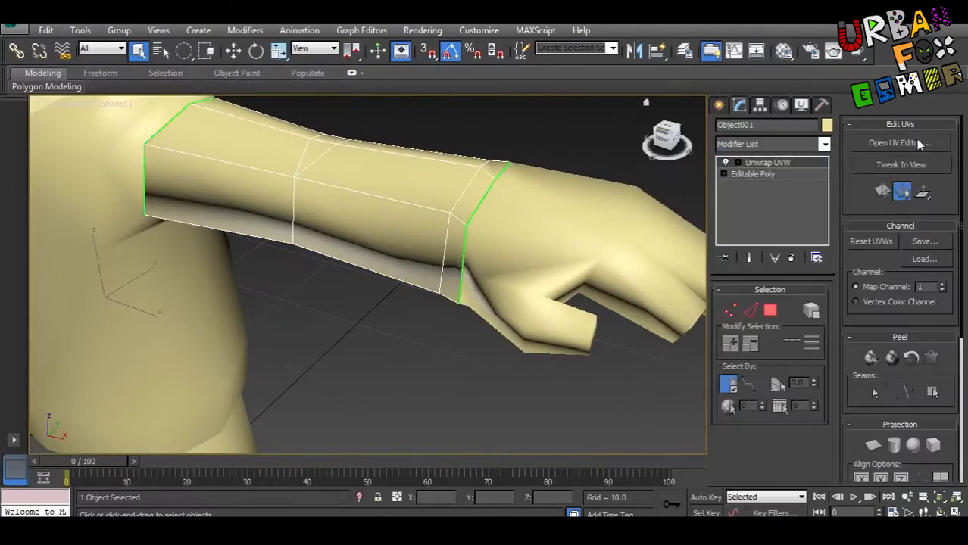
# Open the UV Editor for the arm's Unwrap UVW modifier
pyautogui.click(918, 143)
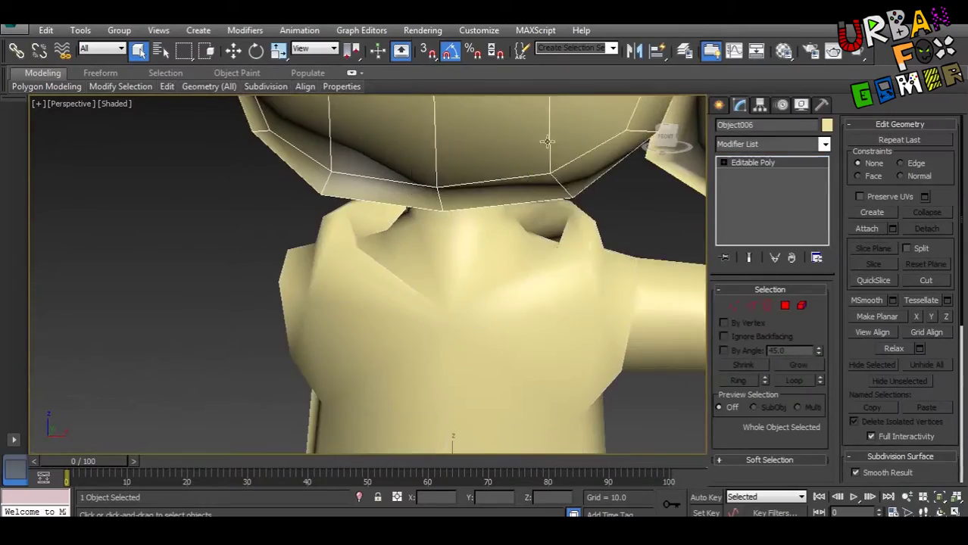
# Quick Peel the hoodie's selected UV faces into one flat cluster
pyautogui.rightClick(542, 171)
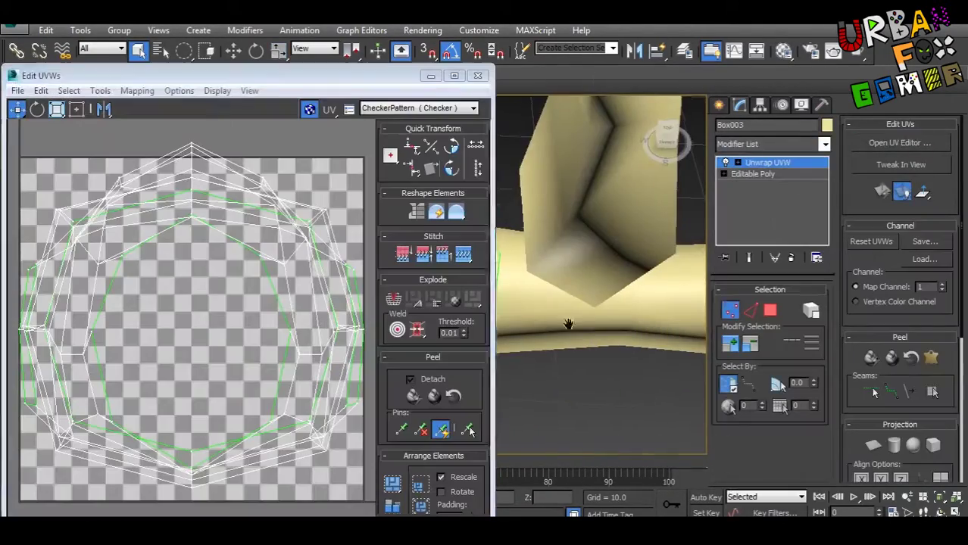
pyautogui.scroll(-5, 568, 324)
pyautogui.scroll(5, 568, 324)
pyautogui.keyDown('alt'); pyautogui.moveTo(568, 324); pyautogui.dragTo(557, 324, button='middle'); pyautogui.keyUp('alt')
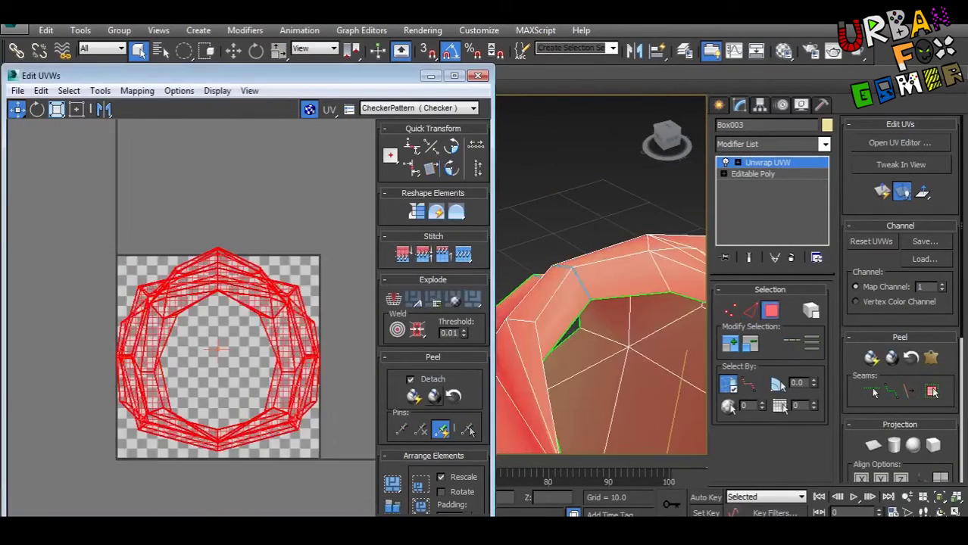
pyautogui.click(891, 357)
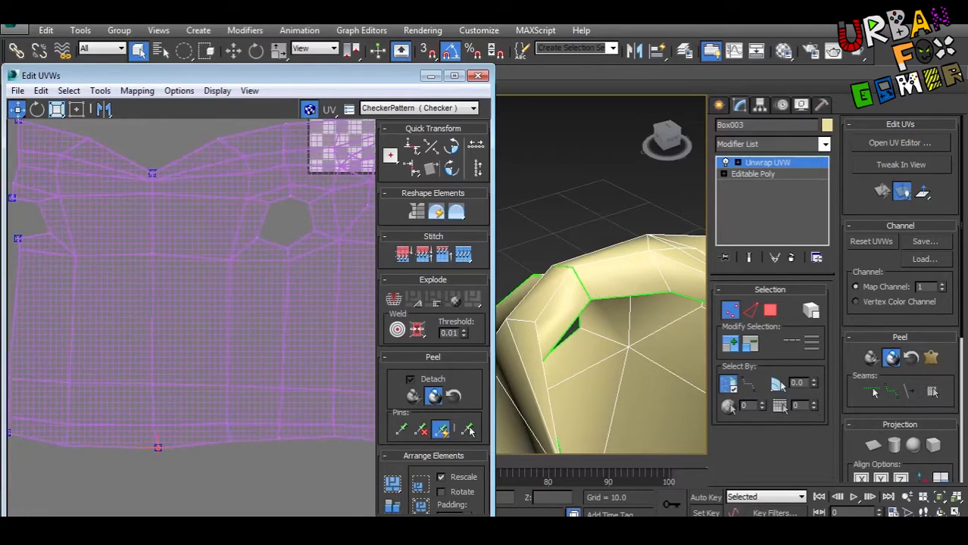
pyautogui.click(931, 392)
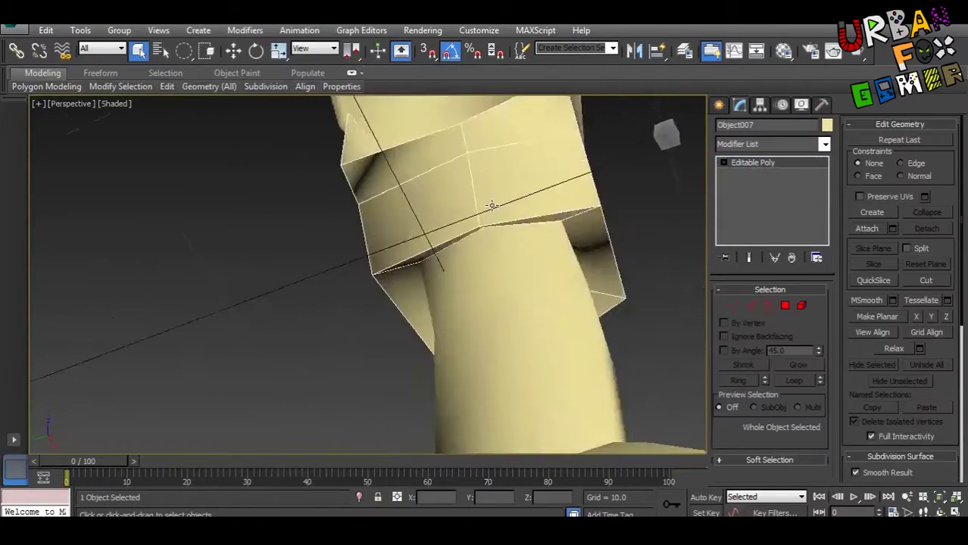
# Search for 'wrap' and add an Unwrap UVW modifier to the shorts
pyautogui.keyDown('alt'); pyautogui.moveTo(492, 206); pyautogui.dragTo(631, 251, button='middle'); pyautogui.keyUp('alt')
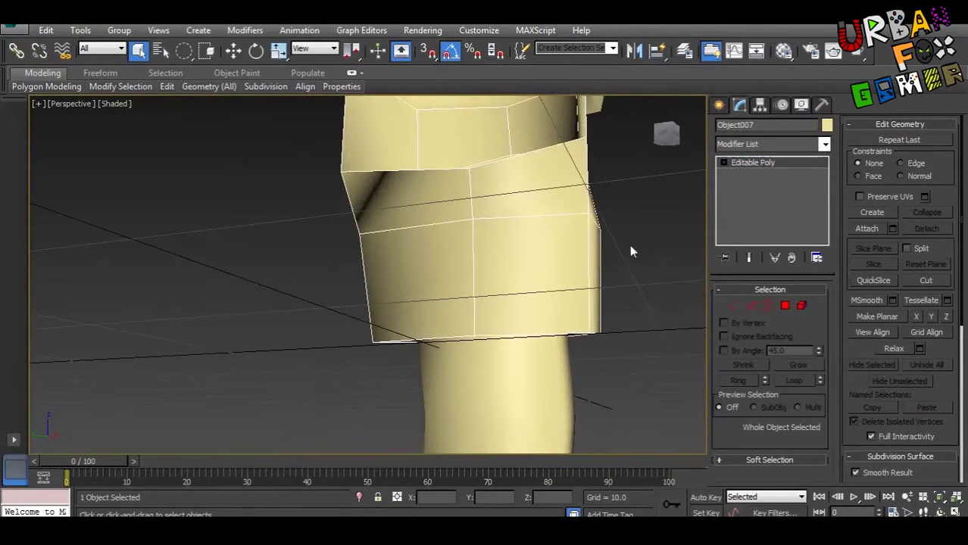
pyautogui.write('wrap')
pyautogui.press('Return')
pyautogui.click(899, 142)
pyautogui.keyDown('alt'); pyautogui.moveTo(591, 227); pyautogui.dragTo(610, 268, button='middle'); pyautogui.keyUp('alt')
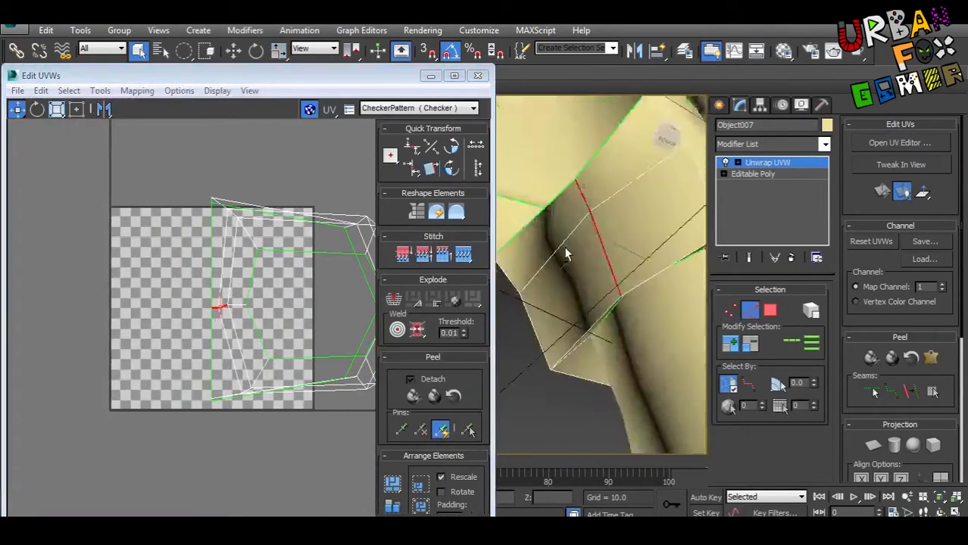
# Peel and relax the shorts' UVs, then select all faces and apply Cylindrical Projection
pyautogui.rightClick(250, 276)
pyautogui.click(162, 253)
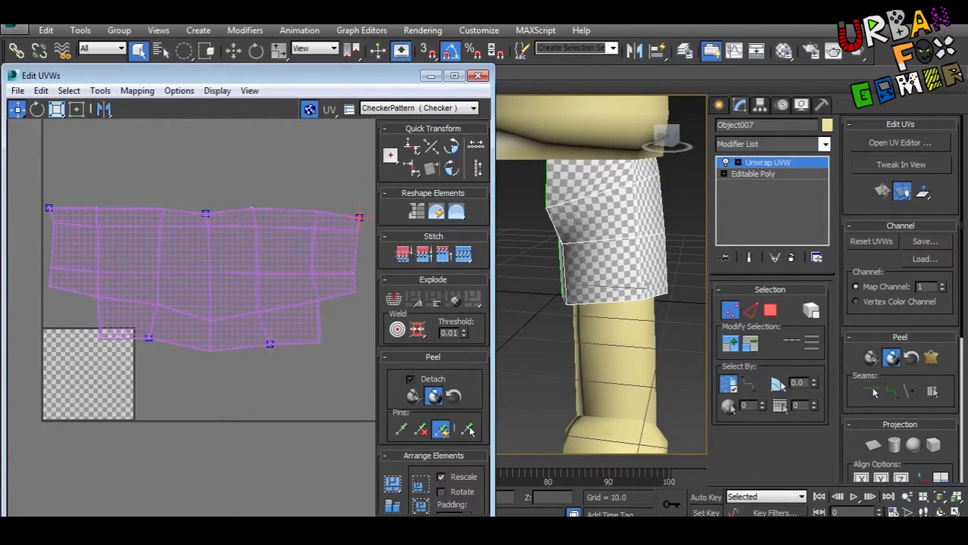
pyautogui.keyDown('alt'); pyautogui.moveTo(530, 295); pyautogui.dragTo(485, 298, button='middle'); pyautogui.keyUp('alt')
pyautogui.keyDown('alt'); pyautogui.moveTo(545, 295); pyautogui.dragTo(590, 208, button='middle'); pyautogui.keyUp('alt')
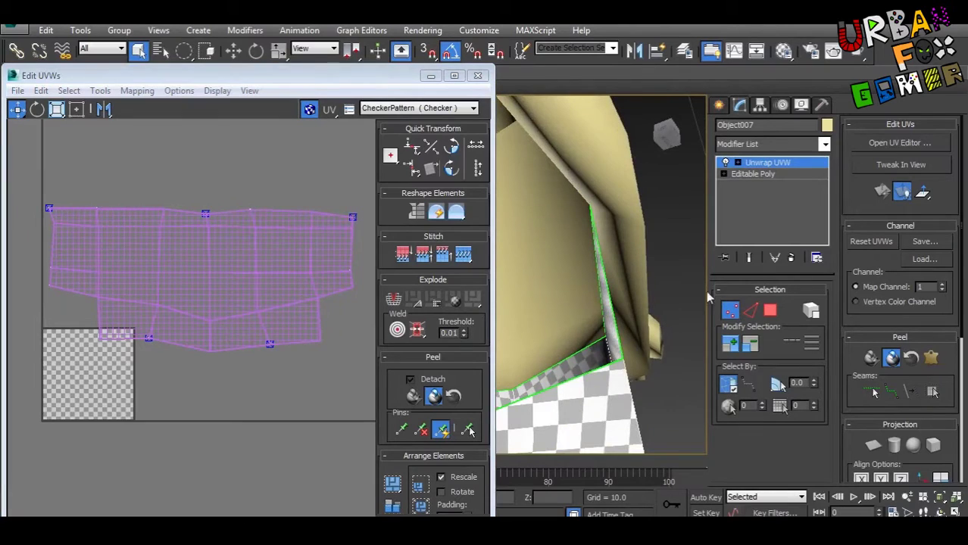
pyautogui.moveTo(599, 272)
pyautogui.keyDown('alt'); pyautogui.mouseDown(button='middle')
pyautogui.moveTo(576, 250)
pyautogui.moveTo(606, 272)
pyautogui.moveTo(591, 258)
pyautogui.mouseUp(button='middle'); pyautogui.keyUp('alt')
pyautogui.press('3')
pyautogui.hotkey('ctrl', 'a')
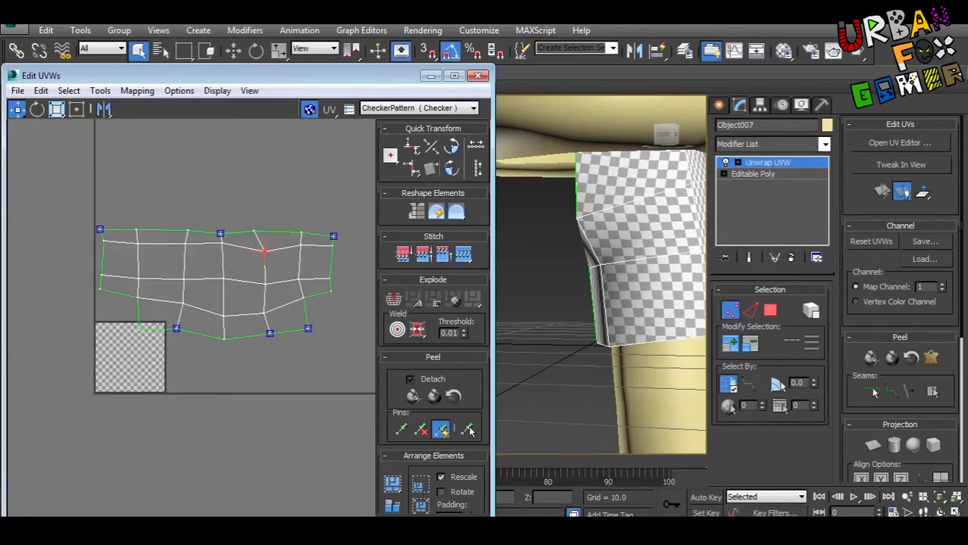
pyautogui.click(893, 446)
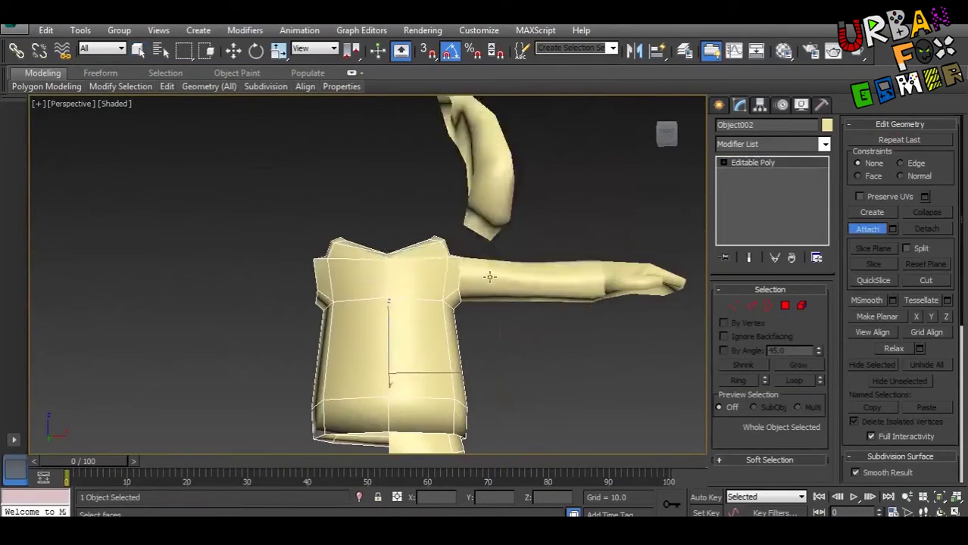
# Finish attaching parts and select the small UV island beside the foot piece
pyautogui.rightClick(489, 278)
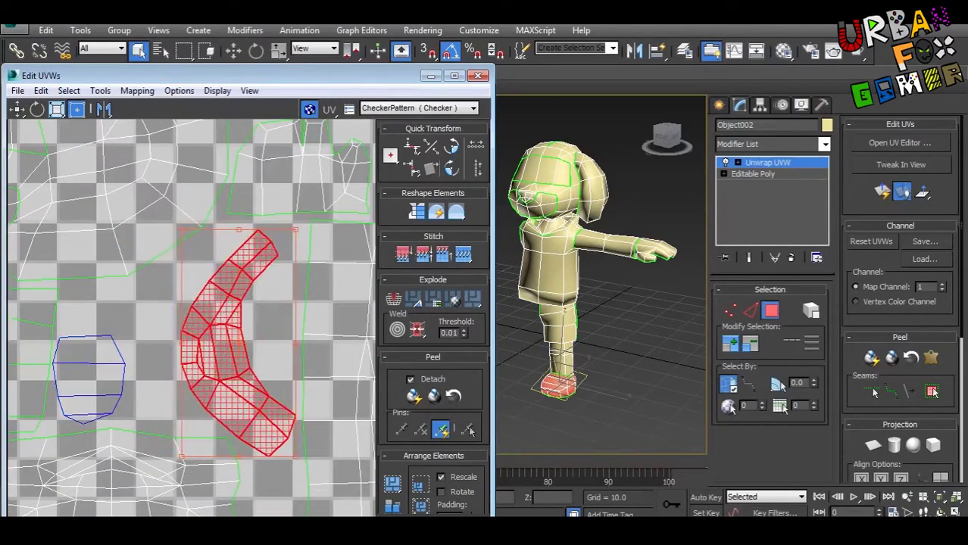
pyautogui.click(85, 376)
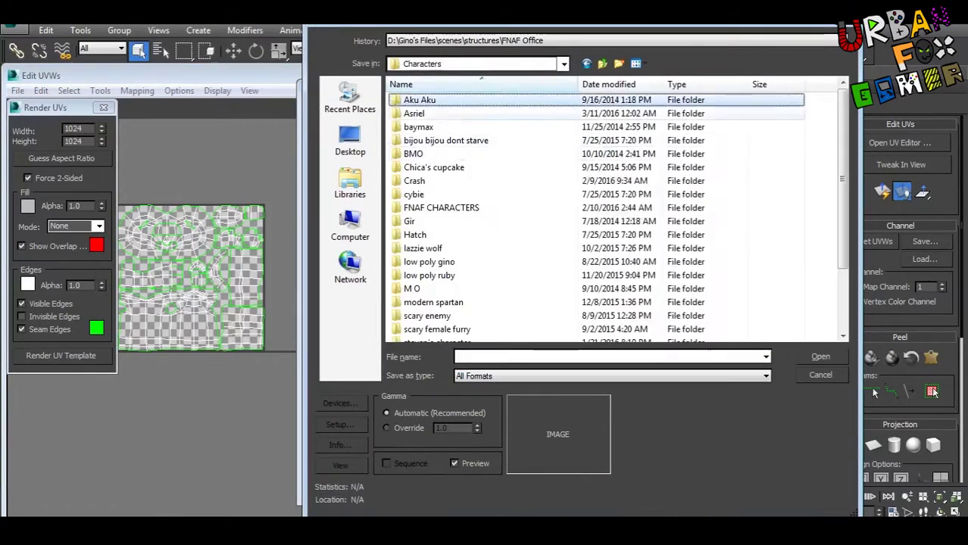
# Save the UV template in the Asriel folder, then bake and save a cavity map
pyautogui.doubleClick(414, 112)
pyautogui.write('templ')
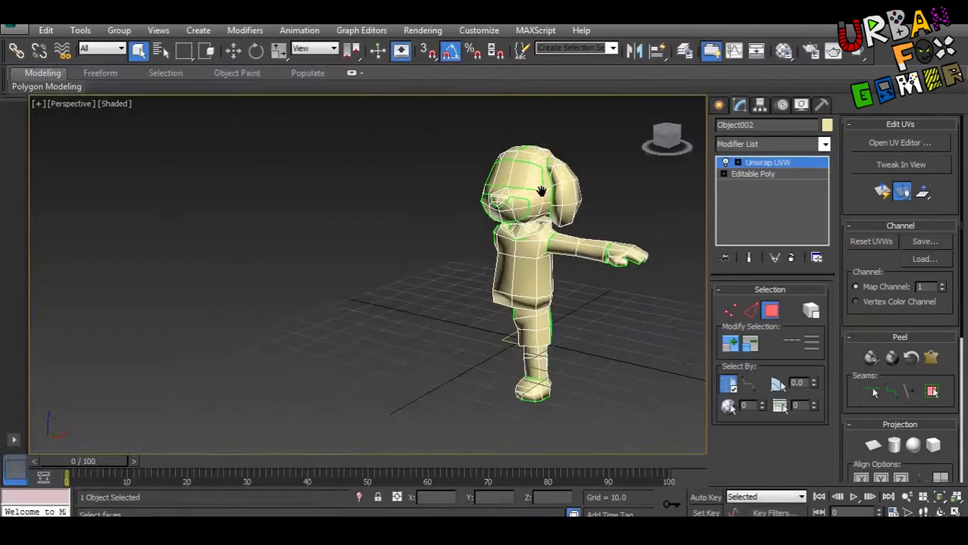
pyautogui.click(435, 257)
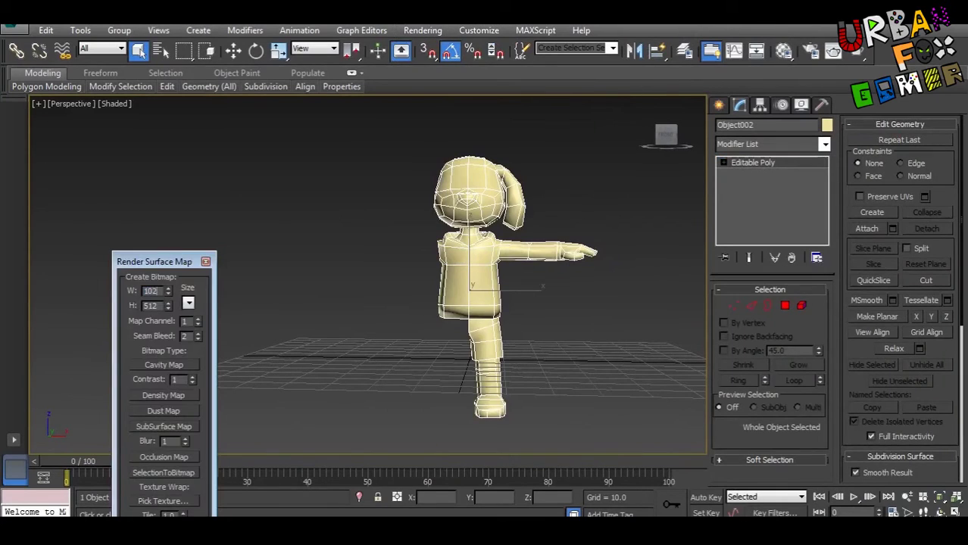
pyautogui.click(164, 365)
pyautogui.click(329, 108)
pyautogui.write('cavity.png')
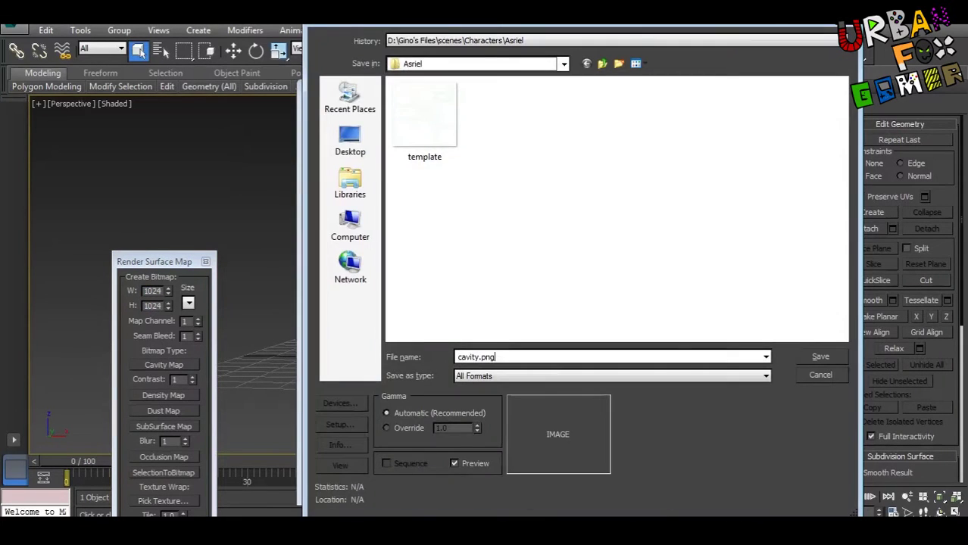
pyautogui.press('Return')
# Bake an occlusion map and save it as AO.png
pyautogui.click(163, 426)
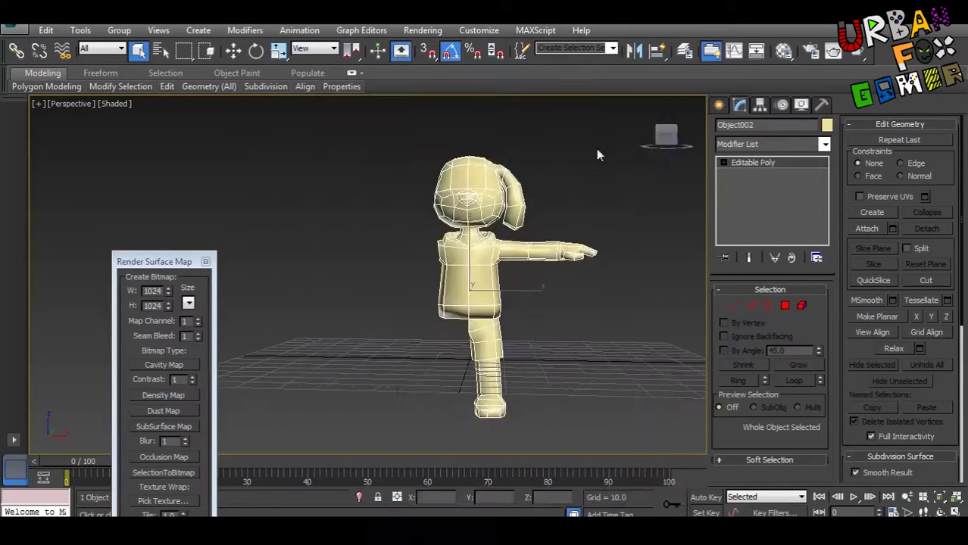
pyautogui.click(163, 457)
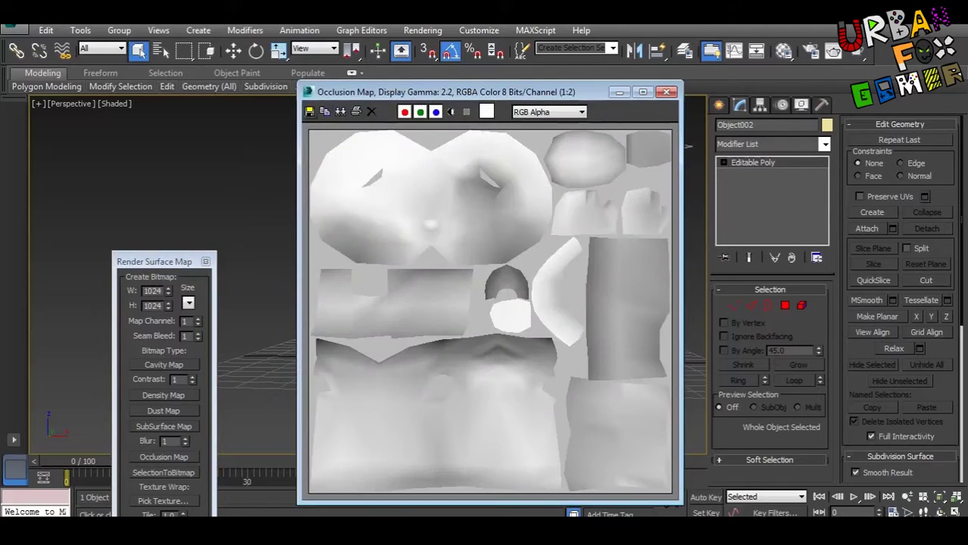
pyautogui.click(309, 111)
pyautogui.press('Return')
pyautogui.press('Return')
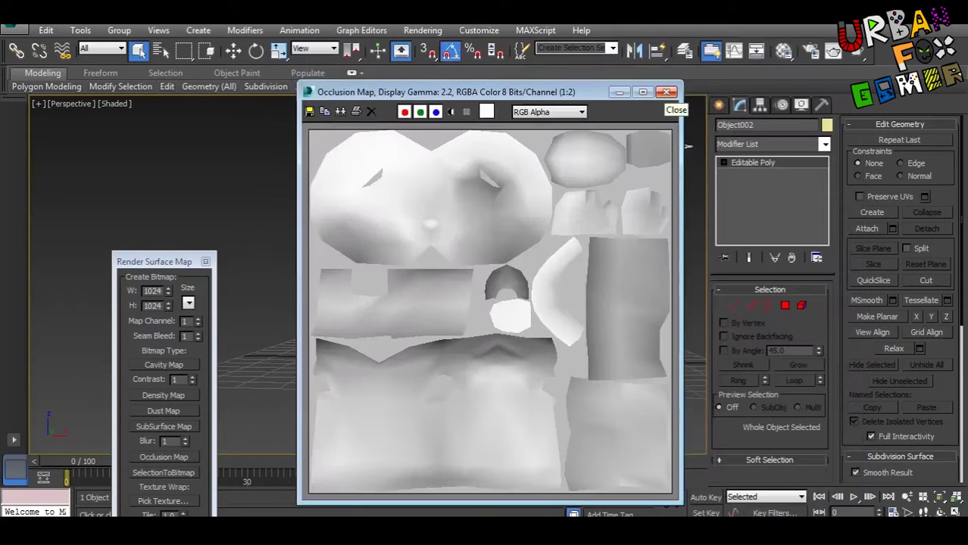
pyautogui.click(666, 92)
# Detach the selected body polygons as a new object named Object003
pyautogui.click(925, 228)
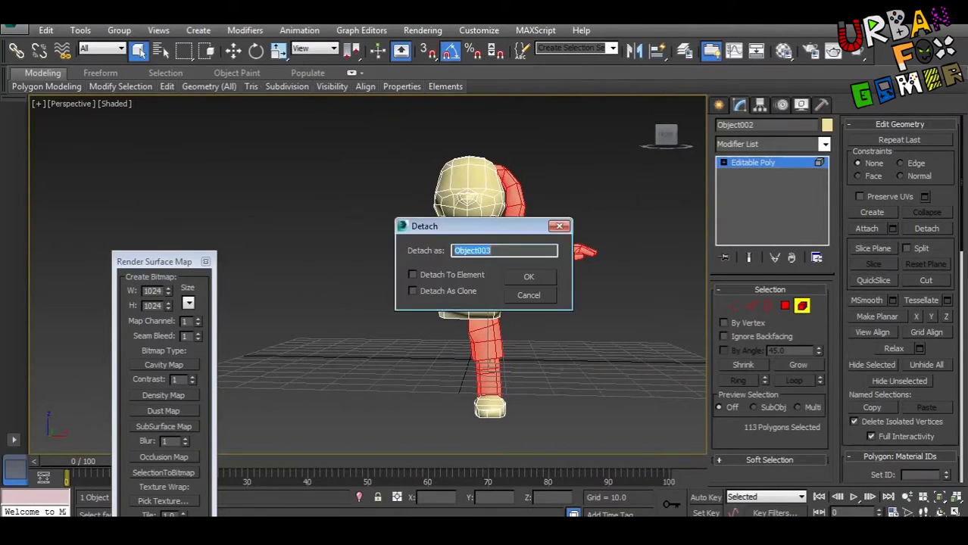
pyautogui.click(525, 275)
pyautogui.click(772, 144)
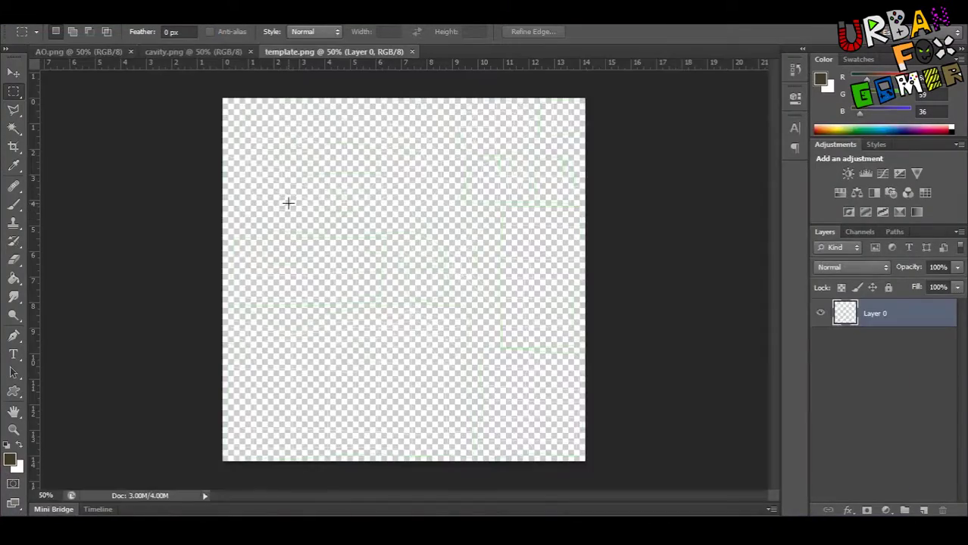
# Duplicate the Background layer, move the copy below the template and set it to Multiply
pyautogui.rightClick(856, 303)
pyautogui.click(788, 95)
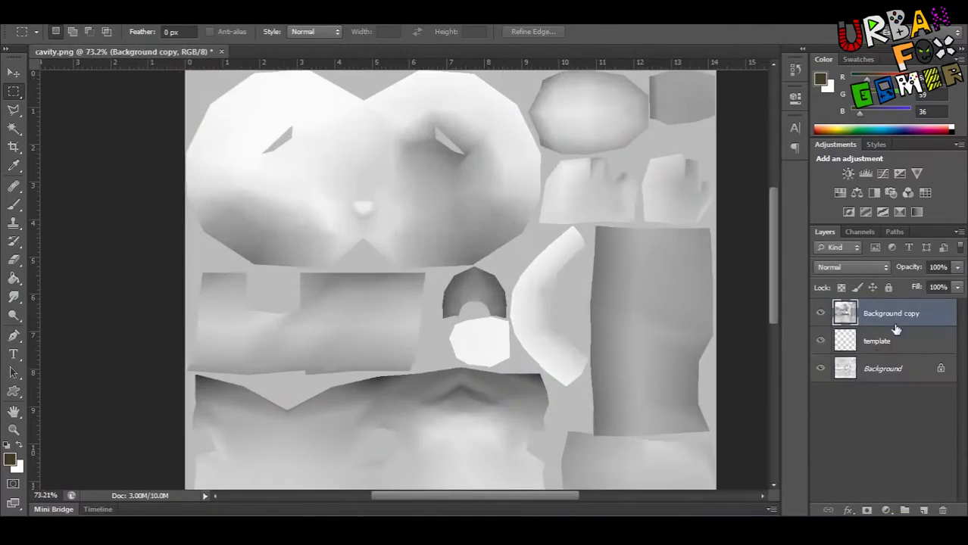
pyautogui.moveTo(896, 318); pyautogui.dragTo(896, 356)
pyautogui.click(852, 267)
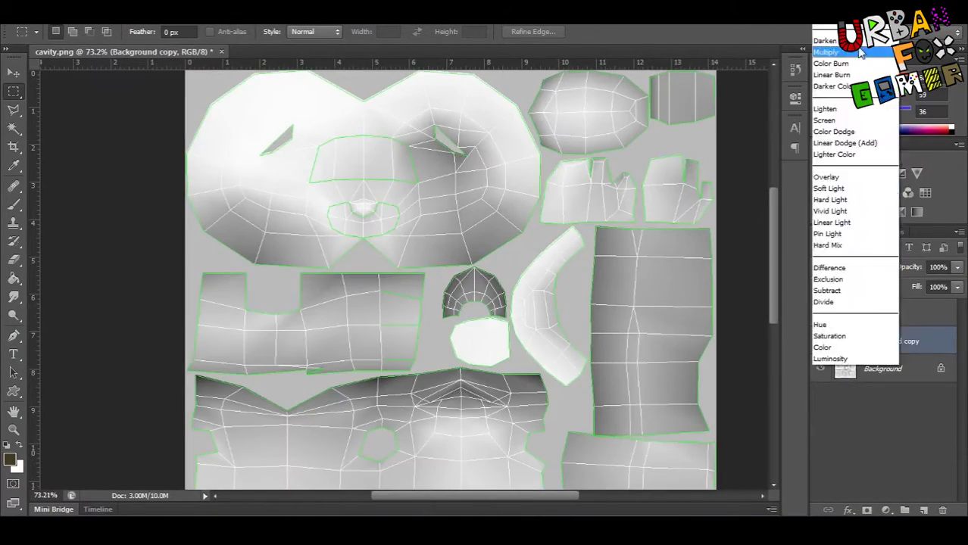
pyautogui.click(834, 54)
# Create a new layer named 'color' and place it inside a group
pyautogui.hotkey('ctrl', 'shift', 'n')
pyautogui.write('col')
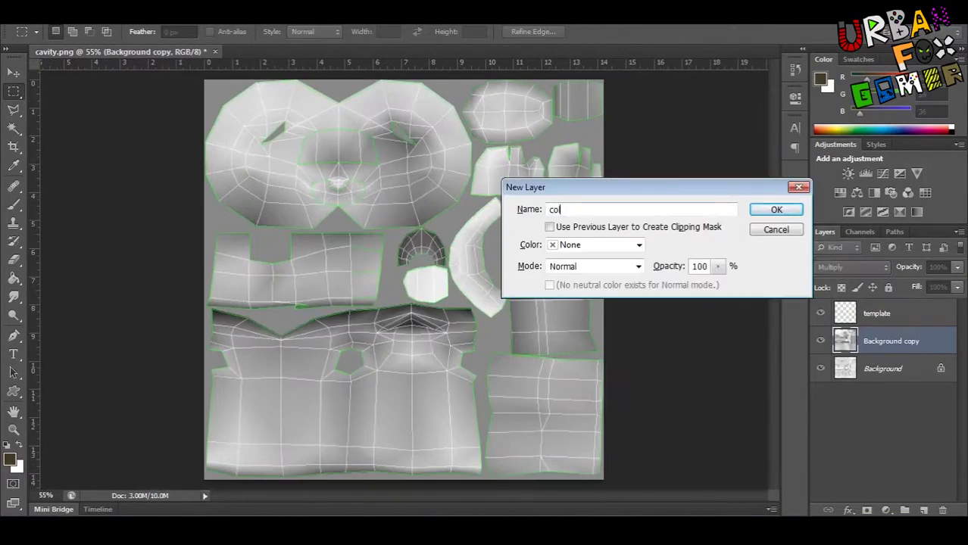
pyautogui.write('or')
pyautogui.press('Return')
pyautogui.hotkey('ctrl', 'g')
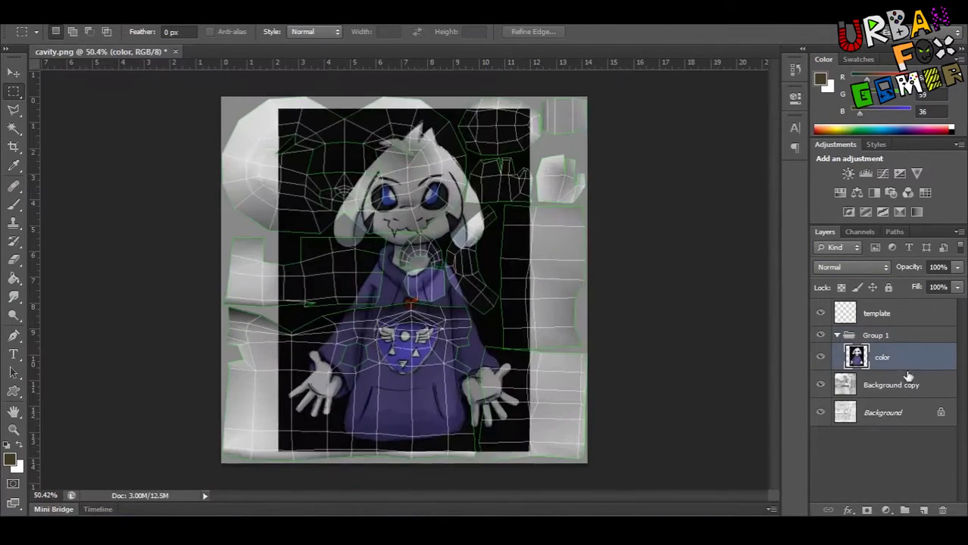
pyautogui.click(884, 337)
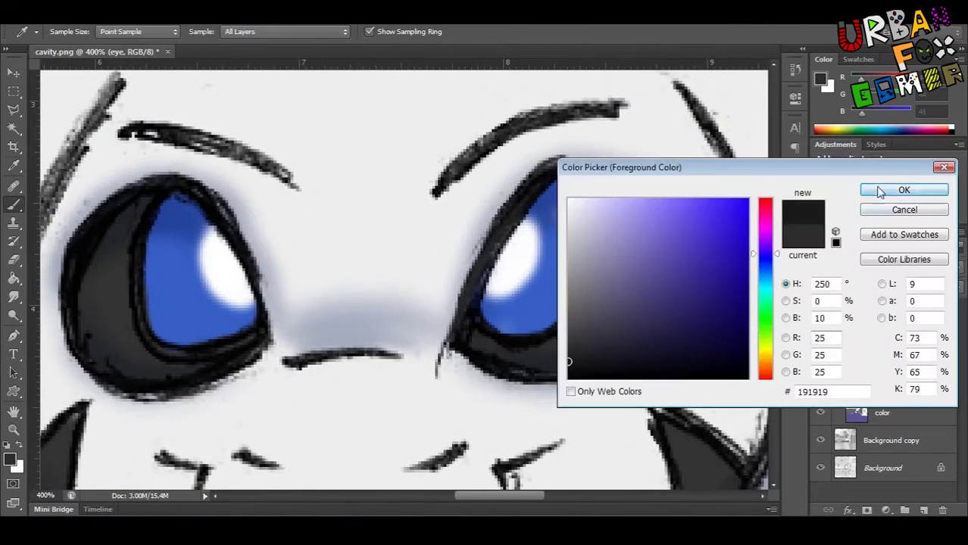
# Accept the dark gray colour and resize the ref layer with Free Transform
pyautogui.click(880, 192)
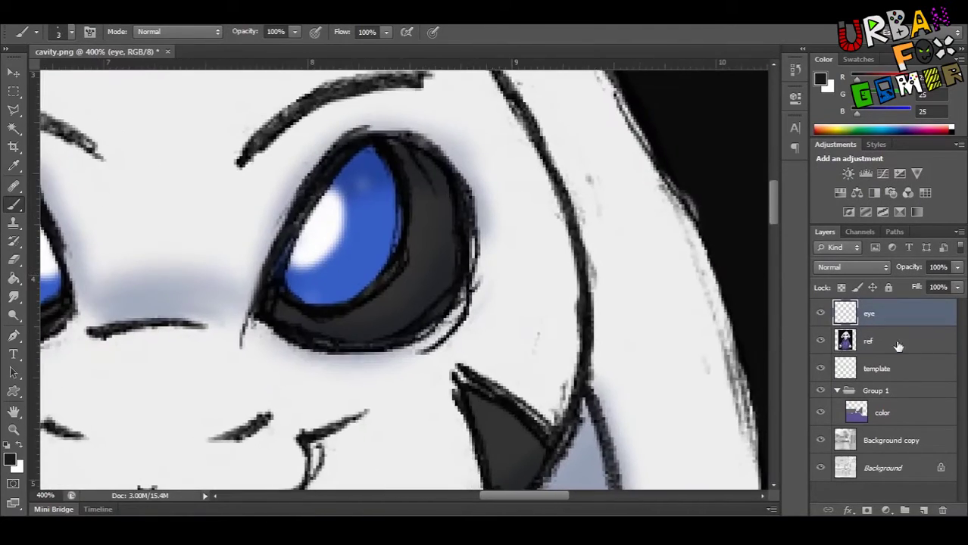
pyautogui.click(897, 346)
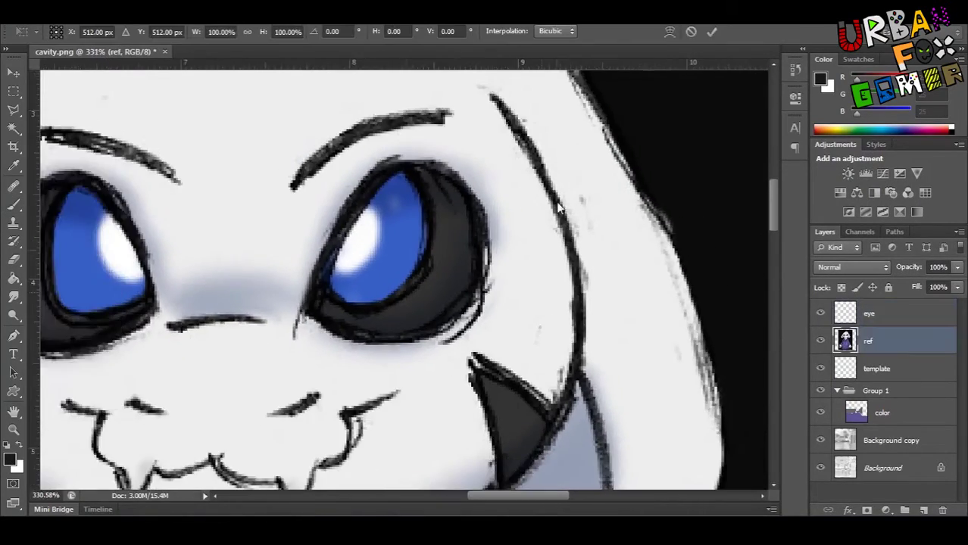
pyautogui.hotkey('ctrl', '0')
pyautogui.hotkey('ctrl', 't')
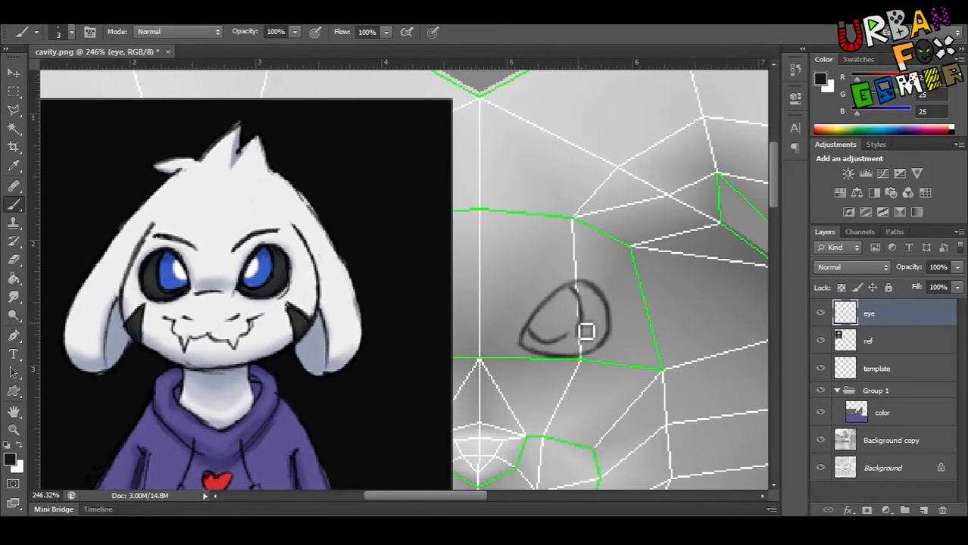
pyautogui.keyDown('alt'); pyautogui.scroll(3, 560, 333); pyautogui.keyUp('alt')
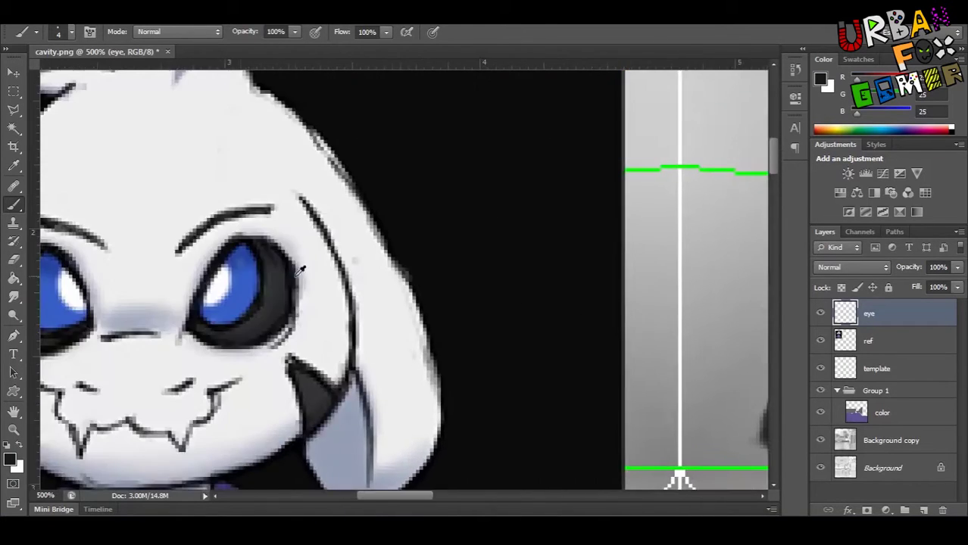
# Paint blue inside the eye and add a lighter blue highlight with a slightly larger brush
pyautogui.moveTo(497, 282); pyautogui.dragTo(465, 316)
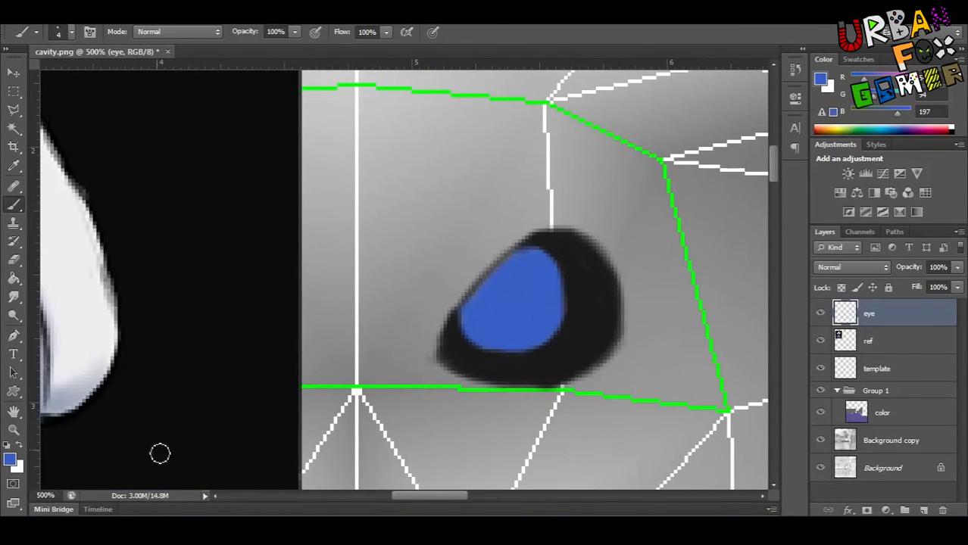
pyautogui.click(9, 459)
pyautogui.click(636, 220)
pyautogui.click(933, 188)
pyautogui.press(']')
pyautogui.press(']')
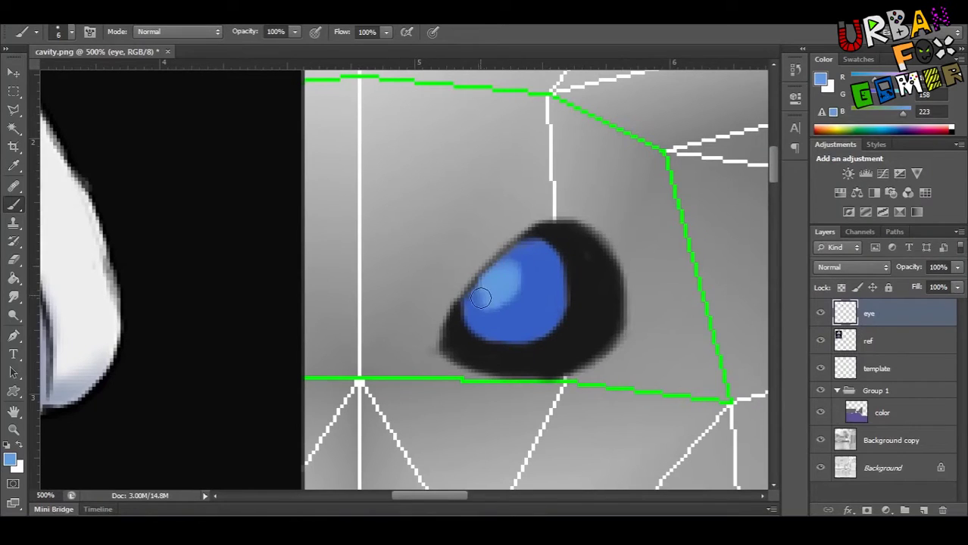
pyautogui.moveTo(566, 295); pyautogui.dragTo(590, 271)
pyautogui.press('d')
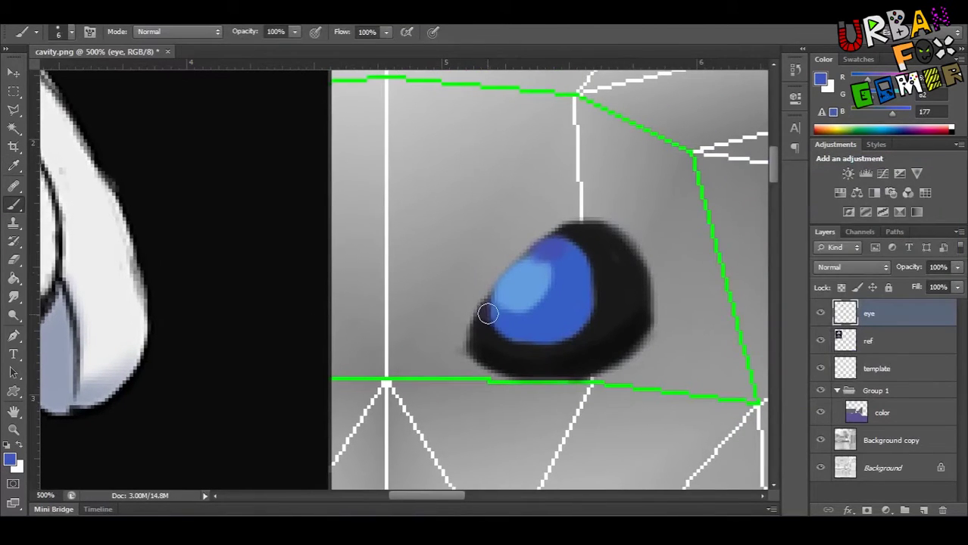
pyautogui.moveTo(487, 314); pyautogui.dragTo(551, 241)
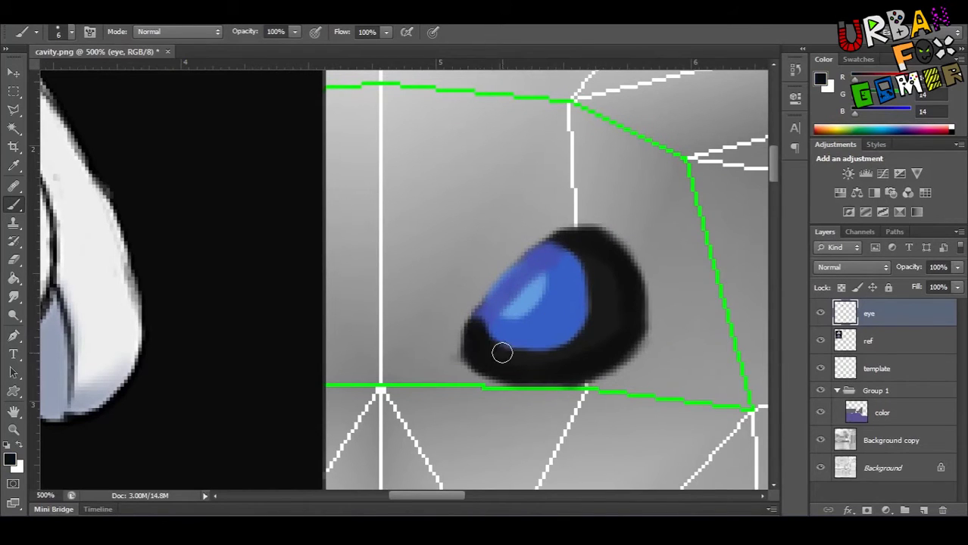
# Sample a colour from the eye and refine it with a smaller brush and the Eraser
pyautogui.keyDown('alt'); pyautogui.click(516, 298); pyautogui.keyUp('alt')
pyautogui.scroll(-1, 519, 309)
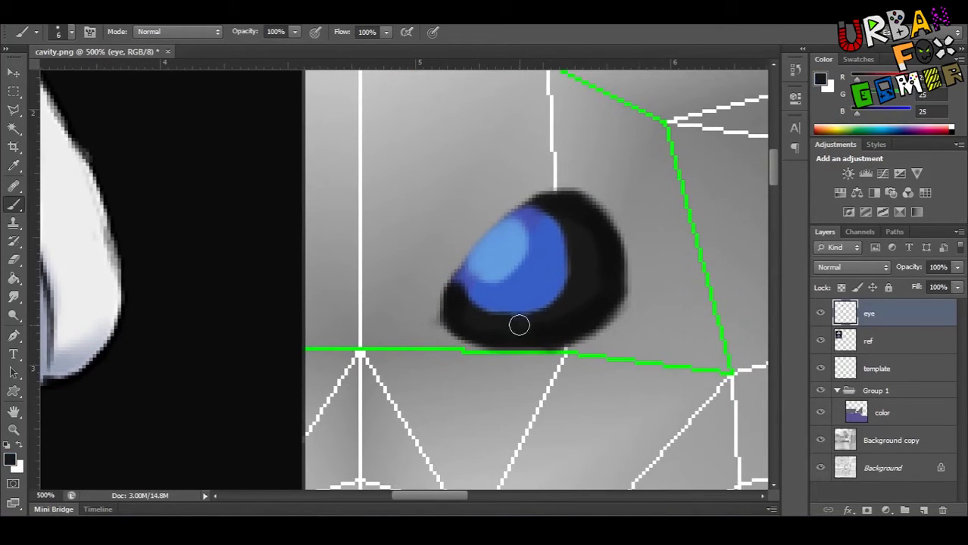
pyautogui.press('[')
pyautogui.press('[')
pyautogui.keyDown('alt'); pyautogui.scroll(1, 464, 275); pyautogui.keyUp('alt')
pyautogui.keyDown('alt'); pyautogui.scroll(2, 483, 288); pyautogui.keyUp('alt')
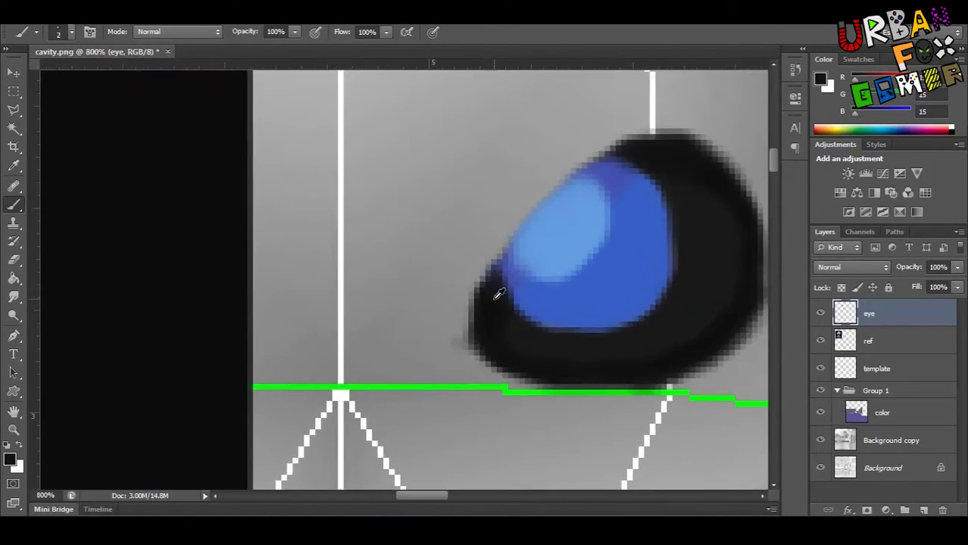
pyautogui.moveTo(502, 224); pyautogui.dragTo(462, 351)
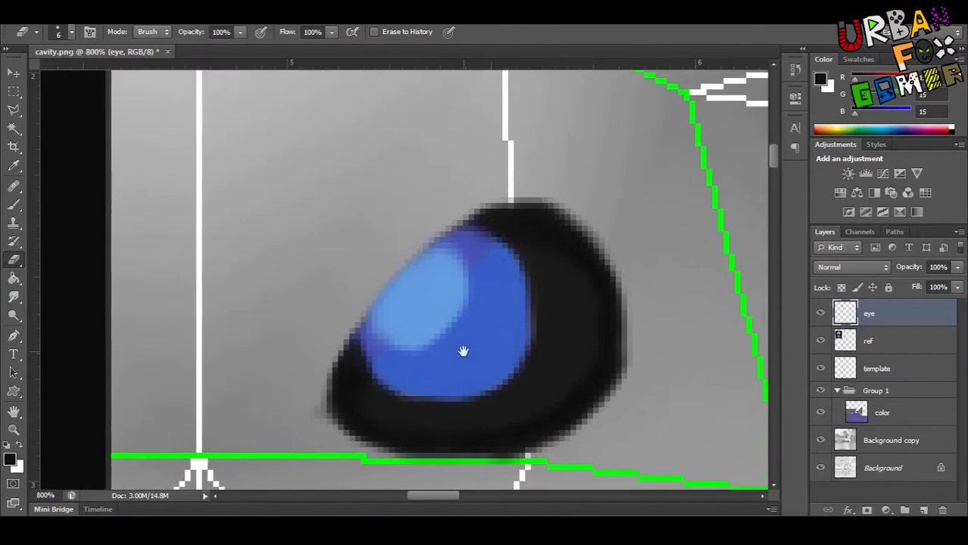
pyautogui.keyDown('alt'); pyautogui.scroll(-1, 520, 324); pyautogui.keyUp('alt')
pyautogui.keyDown('alt'); pyautogui.scroll(-2, 504, 291); pyautogui.keyUp('alt')
pyautogui.press('e')
pyautogui.keyDown('alt'); pyautogui.scroll(2, 350, 334); pyautogui.keyUp('alt')
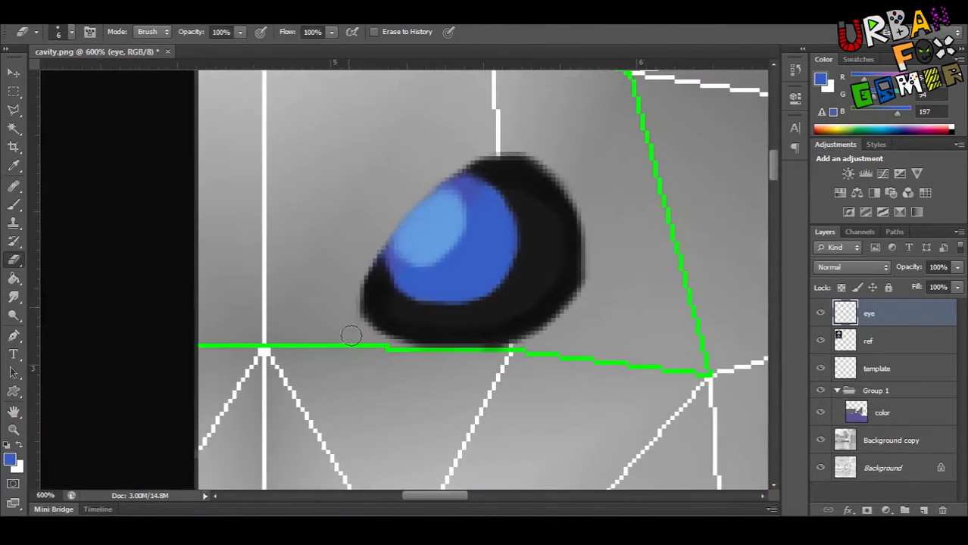
pyautogui.keyDown('alt'); pyautogui.scroll(1, 407, 271); pyautogui.keyUp('alt')
pyautogui.keyDown('alt'); pyautogui.scroll(-4, 407, 273); pyautogui.keyUp('alt')
# Create a layer named 'brow' and paint a dark brow stroke above the eye
pyautogui.press('b')
pyautogui.hotkey('ctrl', 'shift', 'n')
pyautogui.write('brow')
pyautogui.press('Return')
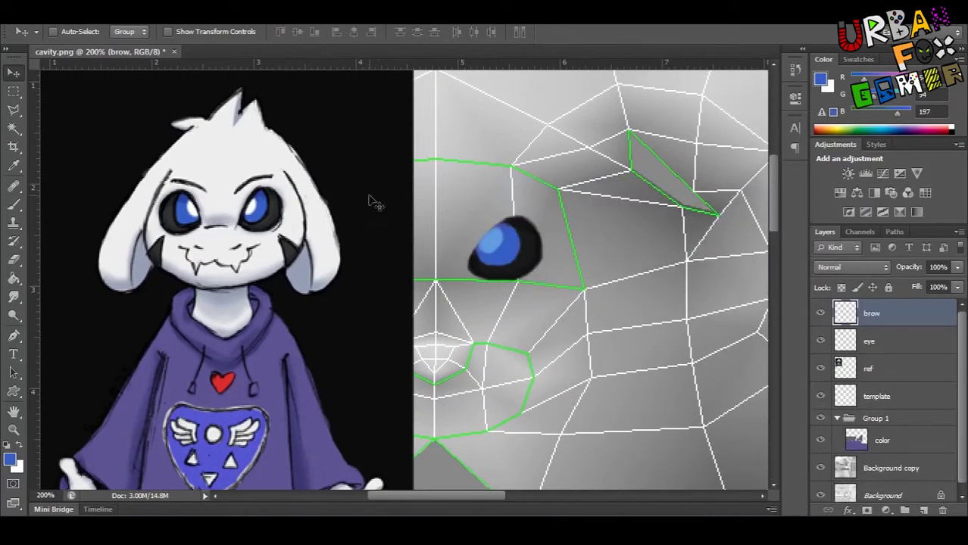
pyautogui.moveTo(493, 221); pyautogui.dragTo(534, 205)
pyautogui.moveTo(451, 321); pyautogui.dragTo(553, 268)
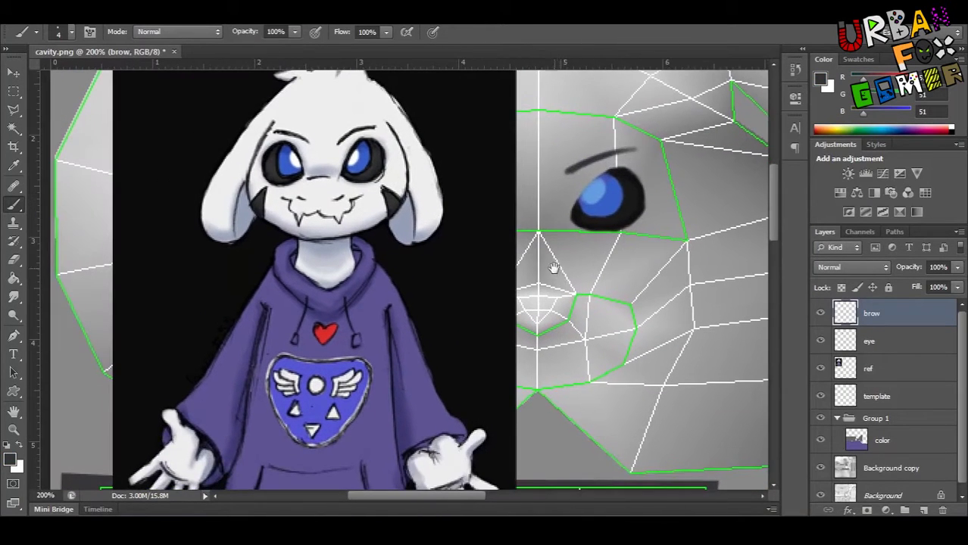
pyautogui.moveTo(464, 325); pyautogui.dragTo(649, 352)
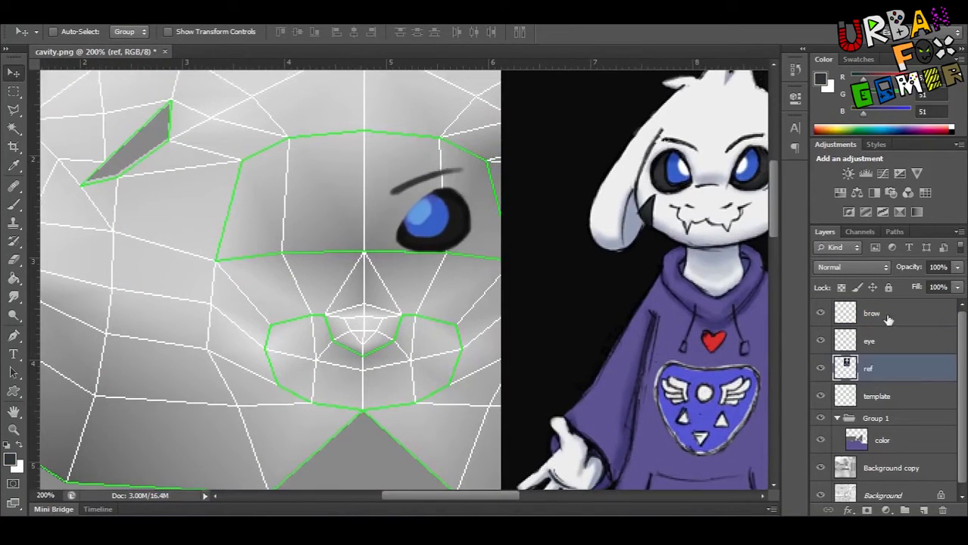
# Create a 'nose' layer, sample a dark colour from the reference and paint the left nostril
pyautogui.hotkey('ctrl', 'shift', 'n')
pyautogui.write('nose')
pyautogui.press('Return')
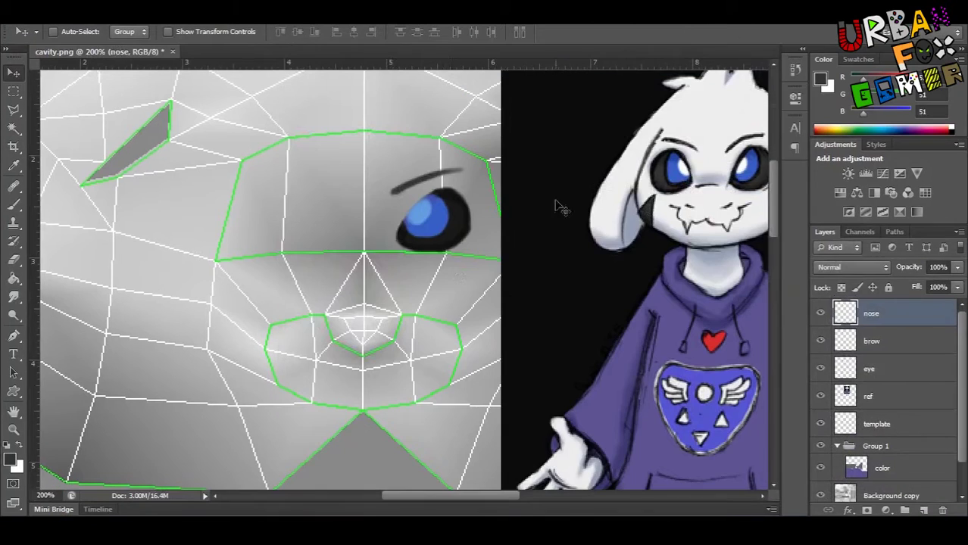
pyautogui.keyDown('alt'); pyautogui.click(640, 198); pyautogui.keyUp('alt')
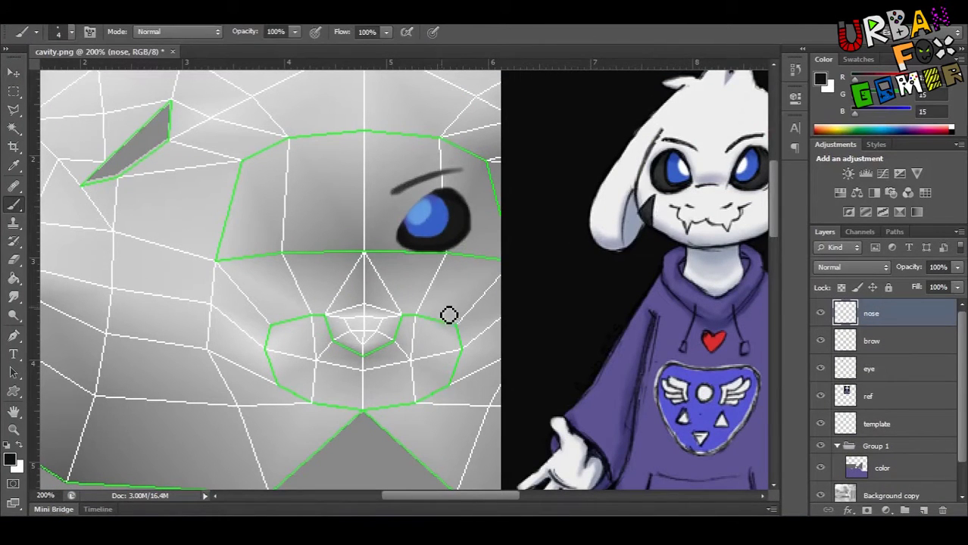
pyautogui.keyDown('alt'); pyautogui.scroll(2, 390, 350); pyautogui.keyUp('alt')
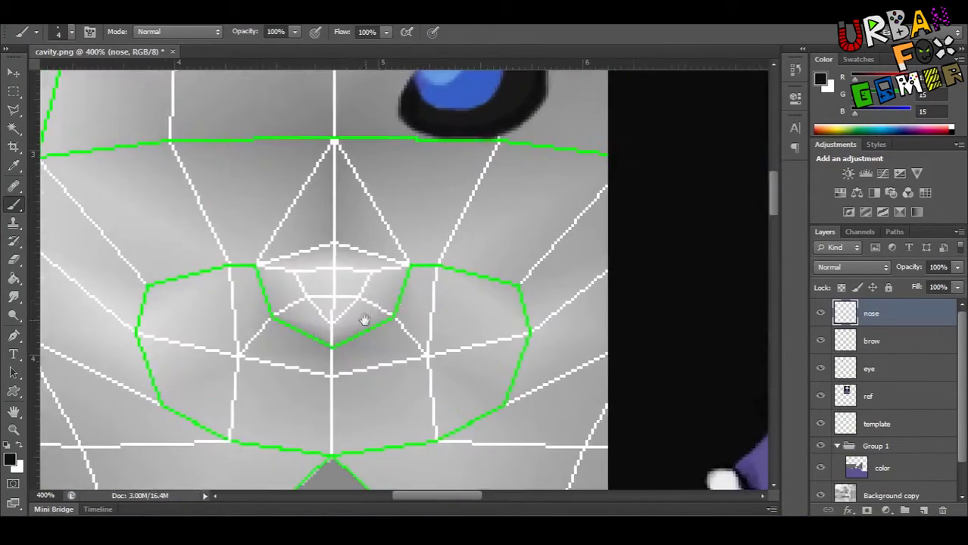
pyautogui.moveTo(293, 312); pyautogui.dragTo(282, 295)
pyautogui.keyDown('alt'); pyautogui.scroll(-1, 414, 295); pyautogui.keyUp('alt')
pyautogui.keyDown('alt'); pyautogui.scroll(1, 279, 326); pyautogui.keyUp('alt')
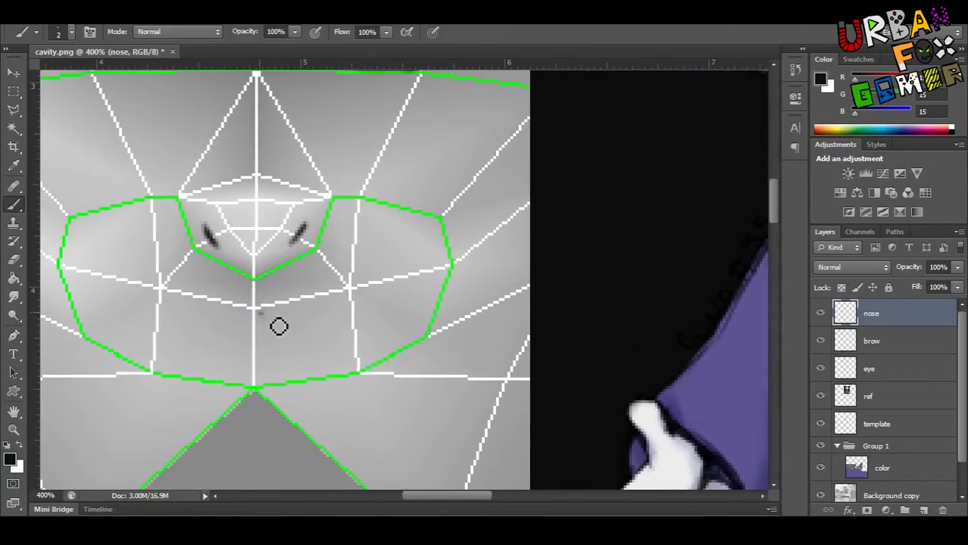
# Draw the fanged mouth line, extending it left, curling its end up and darkening the right end
pyautogui.moveTo(325, 338); pyautogui.dragTo(350, 317)
pyautogui.keyDown('alt'); pyautogui.scroll(-1, 351, 316); pyautogui.keyUp('alt')
pyautogui.keyDown('alt'); pyautogui.scroll(1, 334, 284); pyautogui.keyUp('alt')
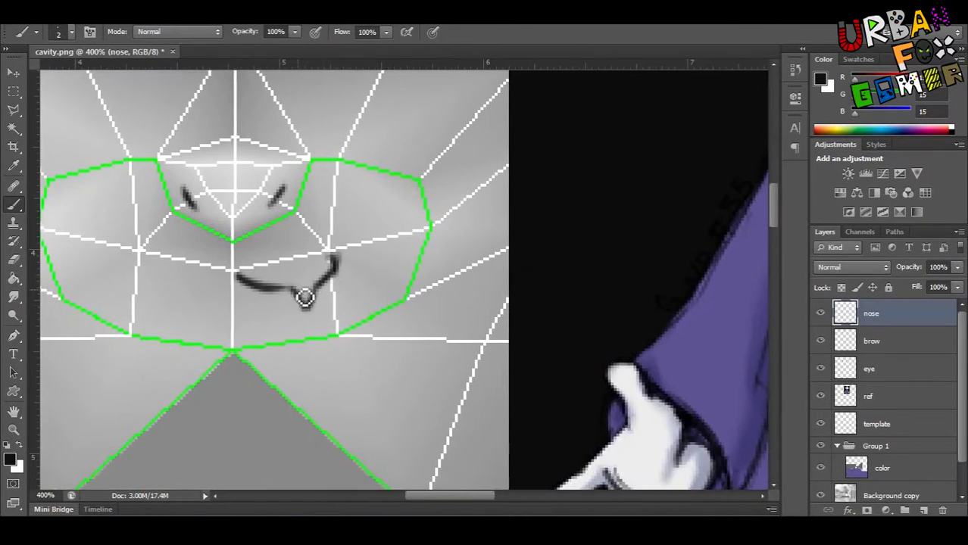
pyautogui.keyDown('alt'); pyautogui.scroll(-1, 304, 296); pyautogui.keyUp('alt')
pyautogui.keyDown('alt'); pyautogui.scroll(1, 182, 293); pyautogui.keyUp('alt')
pyautogui.moveTo(355, 279); pyautogui.dragTo(296, 303)
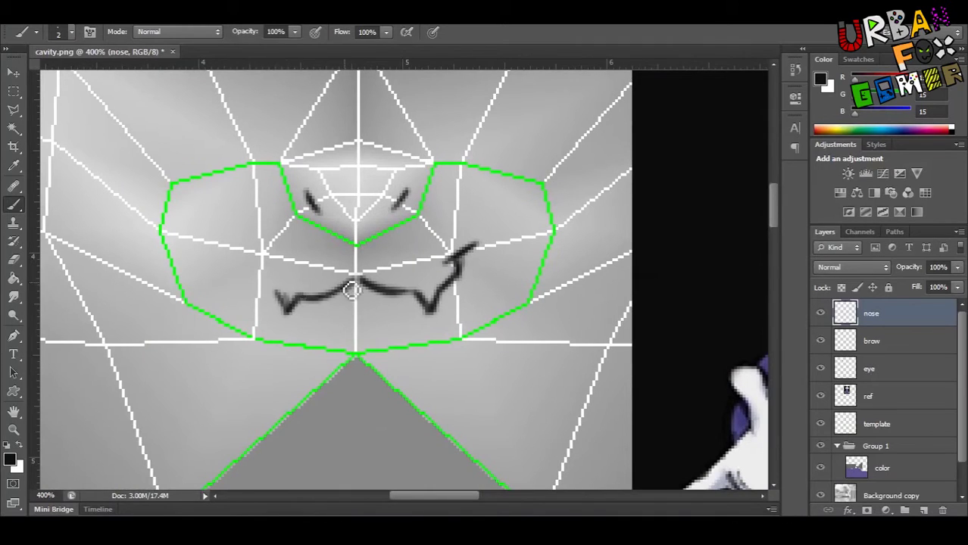
pyautogui.moveTo(268, 263); pyautogui.dragTo(244, 247)
pyautogui.keyDown('alt'); pyautogui.scroll(-1, 244, 247); pyautogui.keyUp('alt')
pyautogui.keyDown('alt'); pyautogui.scroll(1, 274, 272); pyautogui.keyUp('alt')
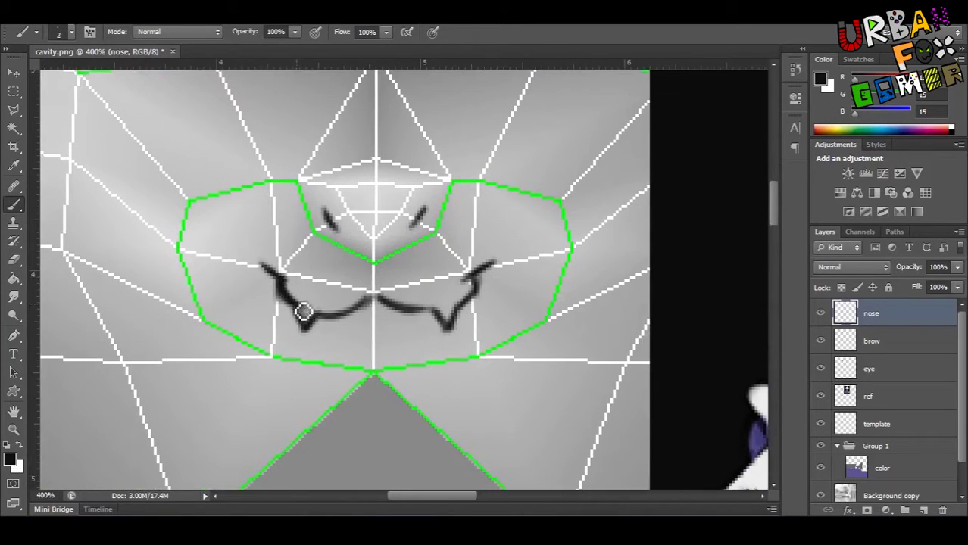
pyautogui.moveTo(303, 312); pyautogui.dragTo(328, 308)
pyautogui.keyDown('ctrl'); pyautogui.hscroll(2, 328, 308); pyautogui.keyUp('ctrl')
pyautogui.moveTo(388, 312); pyautogui.dragTo(401, 274)
pyautogui.scroll(1, 234, 324)
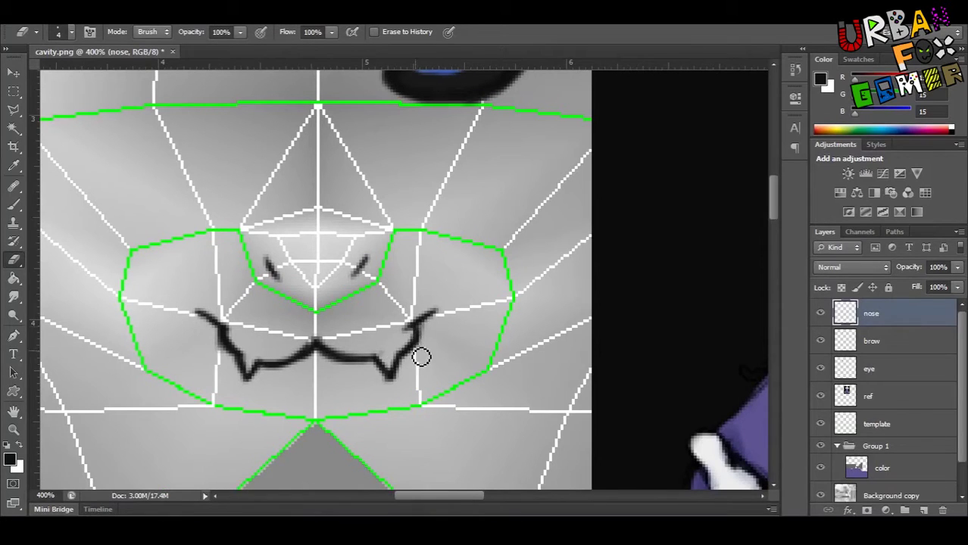
pyautogui.scroll(2, 421, 356)
# Duplicate the eye and brow and flip the copy horizontally to the opposite side
pyautogui.scroll(3, 300, 293)
pyautogui.hotkey('ctrl', 'j')
pyautogui.hotkey('ctrl', 't')
pyautogui.moveTo(460, 242); pyautogui.dragTo(453, 234)
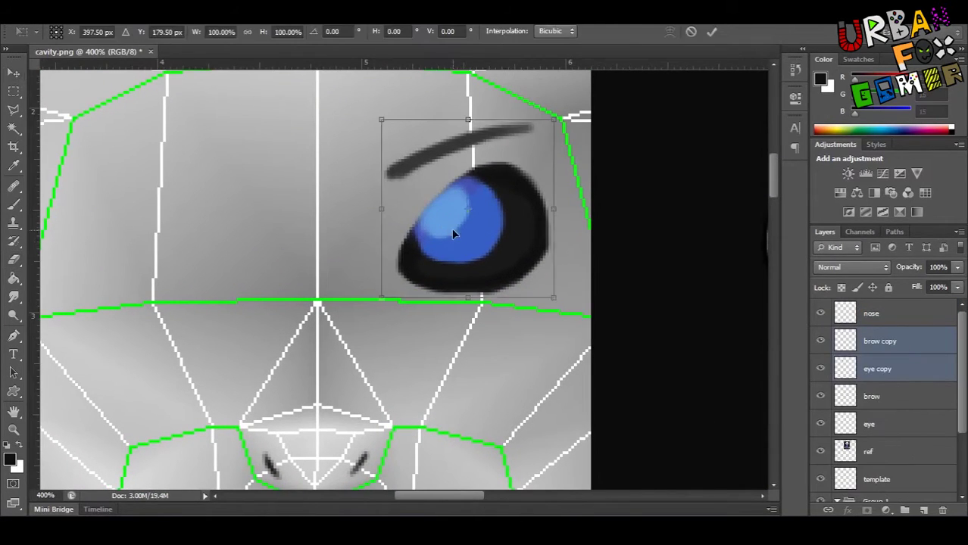
pyautogui.rightClick(485, 235)
pyautogui.click(530, 458)
pyautogui.press('Return')
# Nudge the mirrored copies left and delete the extra middle eye and brow copies
pyautogui.hotkey('shift', 'Left')
pyautogui.hotkey('shift', 'Left')
pyautogui.hotkey('shift', 'Left')
pyautogui.hotkey('ctrl', 'j')
pyautogui.hotkey('shift', 'Left')
pyautogui.hotkey('shift', 'Left')
pyautogui.hotkey('shift', 'Left')
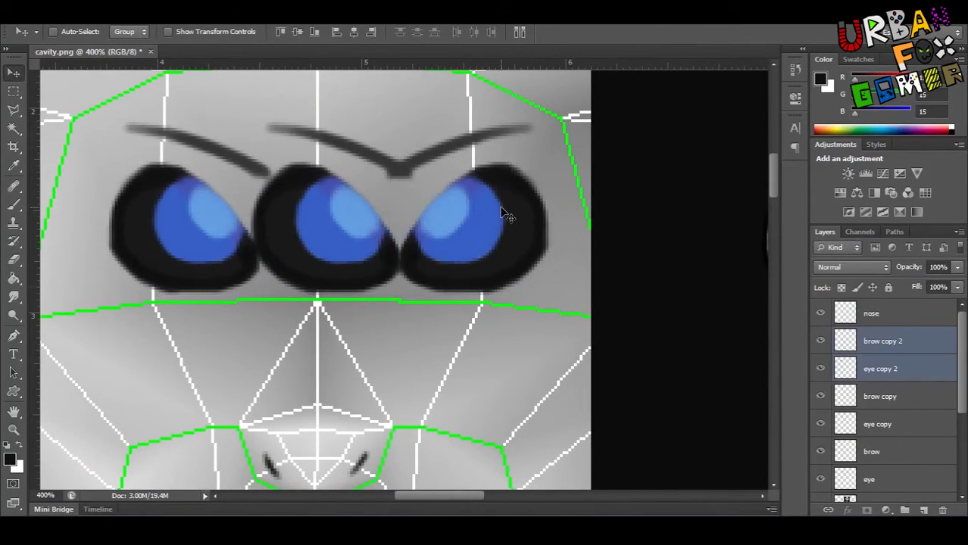
pyautogui.click(879, 396)
pyautogui.keyDown('shift'); pyautogui.click(889, 423); pyautogui.keyUp('shift')
pyautogui.press('Delete')
# Select both eyes and brows together and nudge the pair left into place
pyautogui.keyDown('shift'); pyautogui.click(891, 424); pyautogui.keyUp('shift')
pyautogui.hotkey('ctrl', 't')
pyautogui.press('Left')
pyautogui.press('Left')
pyautogui.press('Left')
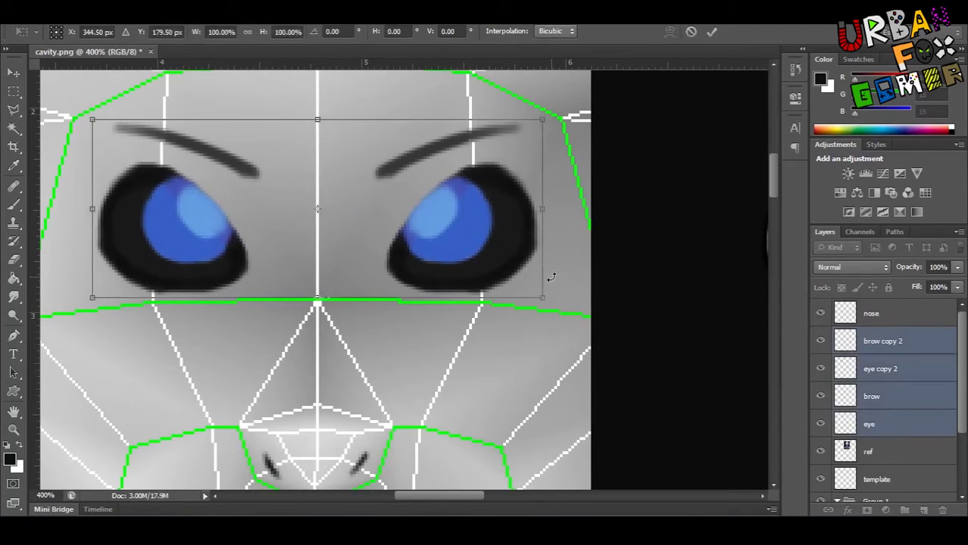
pyautogui.press('Return')
pyautogui.press('m')
# Group the eye, brow and nose layers as 'face' and move the template above the group
pyautogui.keyDown('alt'); pyautogui.scroll(-3, 862, 330); pyautogui.keyUp('alt')
pyautogui.keyDown('shift'); pyautogui.click(892, 317); pyautogui.keyUp('shift')
pyautogui.hotkey('ctrl', 'g')
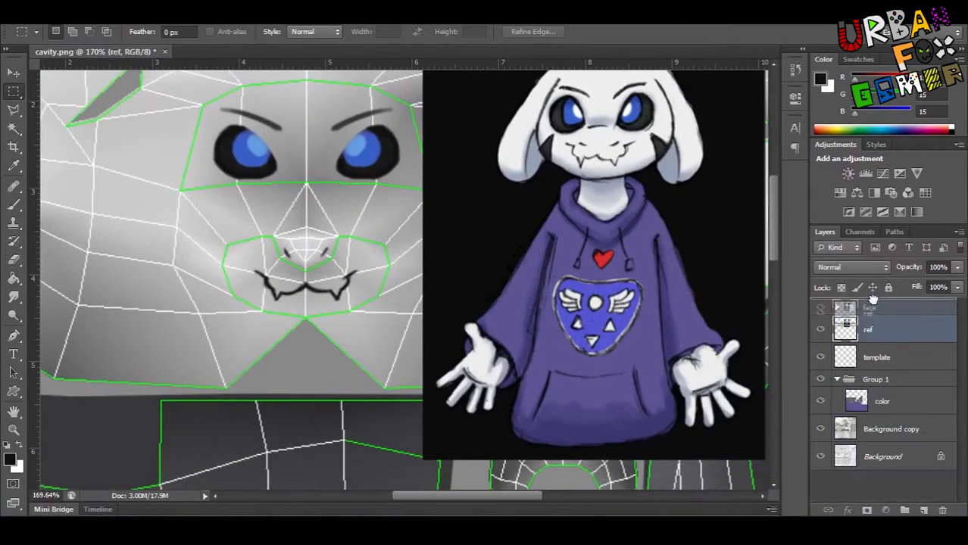
pyautogui.moveTo(876, 363); pyautogui.dragTo(877, 327)
pyautogui.keyDown('alt'); pyautogui.scroll(-2, 467, 331); pyautogui.keyUp('alt')
pyautogui.keyDown('alt'); pyautogui.scroll(-2, 467, 331); pyautogui.keyUp('alt')
pyautogui.keyDown('alt'); pyautogui.scroll(2, 467, 330); pyautogui.keyUp('alt')
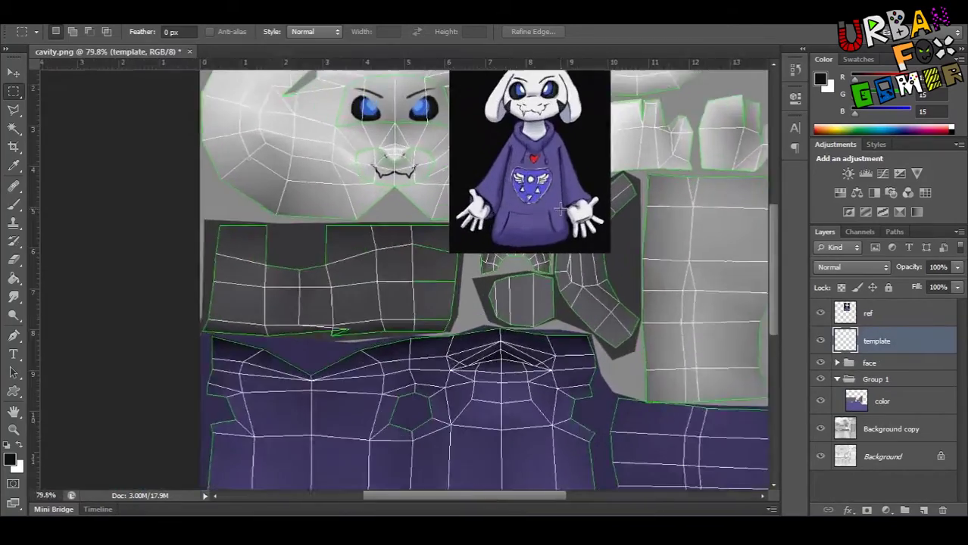
pyautogui.keyDown('alt'); pyautogui.scroll(4, 468, 331); pyautogui.keyUp('alt')
pyautogui.keyDown('alt'); pyautogui.scroll(-2, 467, 331); pyautogui.keyUp('alt')
# Add a new layer named 'mark' inside the face group
pyautogui.keyDown('alt'); pyautogui.scroll(3, 643, 229); pyautogui.keyUp('alt')
pyautogui.click(869, 363)
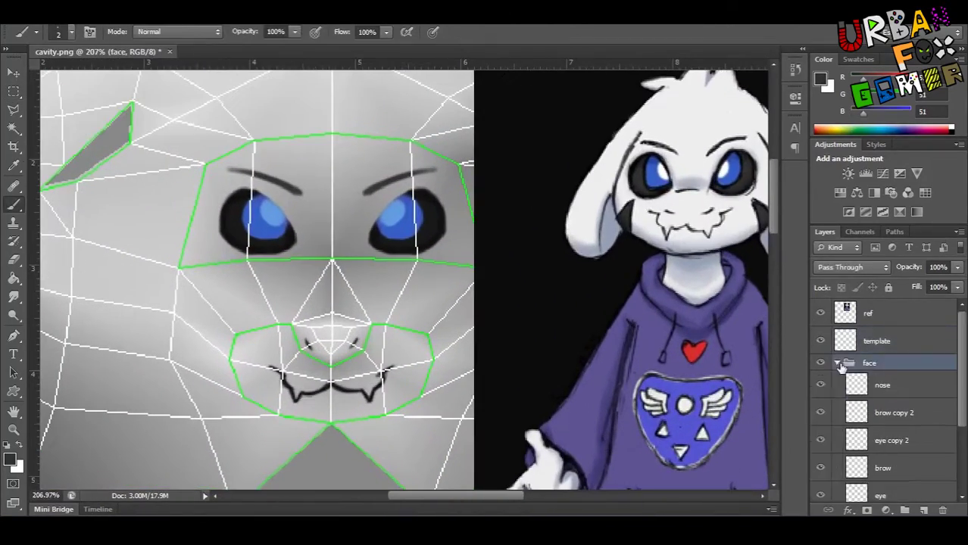
pyautogui.hotkey('ctrl', 'shift', 'n')
pyautogui.write('mark')
pyautogui.press('Return')
# Paint and adjust the dark horn-shaped mark on the left cheek, then bring up Save As
pyautogui.keyDown('alt'); pyautogui.scroll(3, 341, 407); pyautogui.keyUp('alt')
pyautogui.keyDown('alt'); pyautogui.scroll(-3, 341, 407); pyautogui.keyUp('alt')
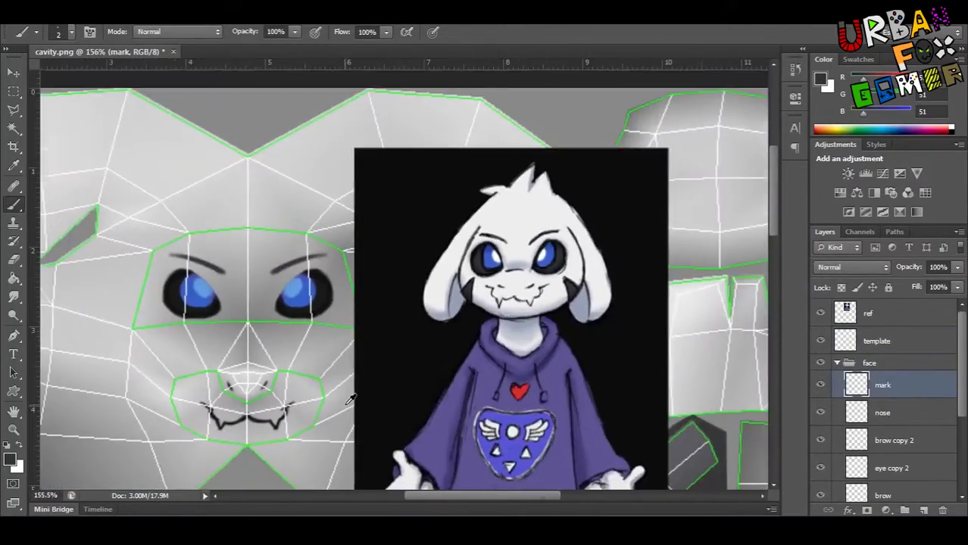
pyautogui.keyDown('alt'); pyautogui.scroll(3, 342, 407); pyautogui.keyUp('alt')
pyautogui.keyDown('alt'); pyautogui.scroll(1, 222, 369); pyautogui.keyUp('alt')
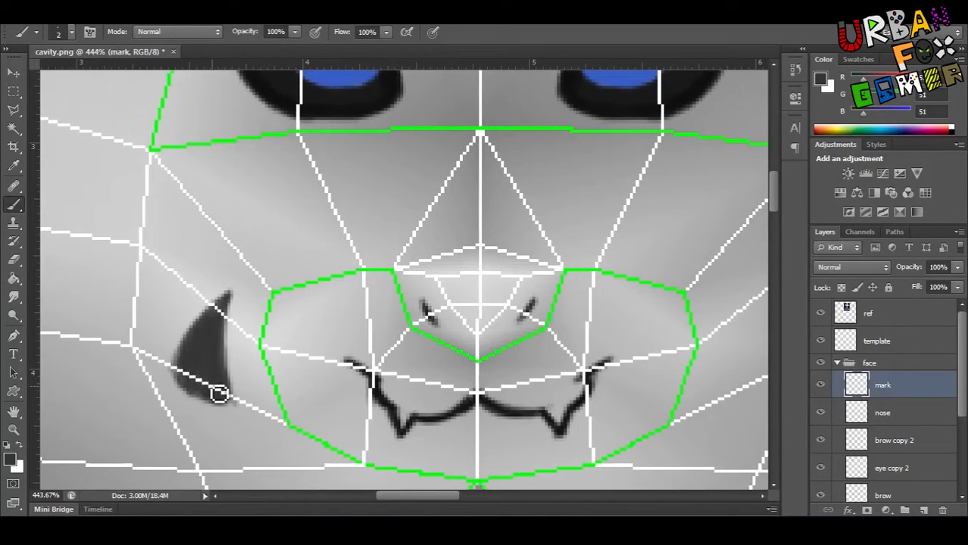
pyautogui.keyDown('alt'); pyautogui.scroll(-2, 219, 393); pyautogui.keyUp('alt')
pyautogui.keyDown('alt'); pyautogui.scroll(-1, 325, 357); pyautogui.keyUp('alt')
pyautogui.keyDown('alt'); pyautogui.scroll(-1, 303, 298); pyautogui.keyUp('alt')
pyautogui.keyDown('alt'); pyautogui.scroll(-1, 259, 340); pyautogui.keyUp('alt')
pyautogui.hotkey('ctrl', 't')
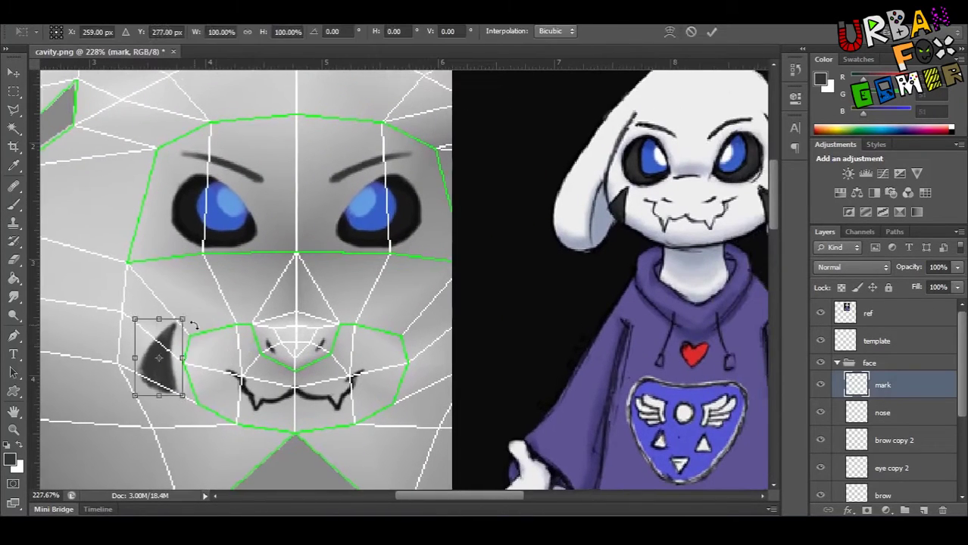
pyautogui.press('Return')
pyautogui.keyDown('alt'); pyautogui.scroll(2, 249, 202); pyautogui.keyUp('alt')
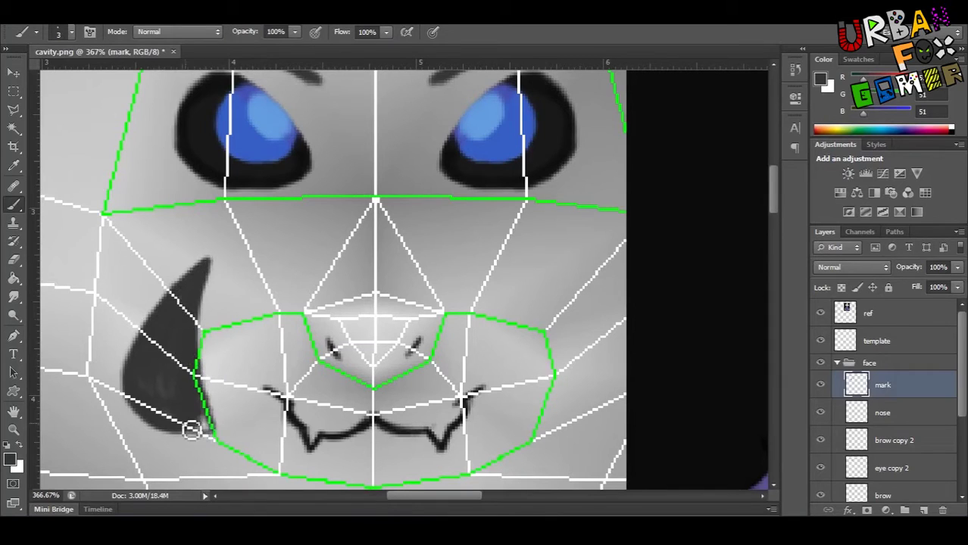
pyautogui.press('v')
pyautogui.keyDown('alt'); pyautogui.scroll(-2, 286, 324); pyautogui.keyUp('alt')
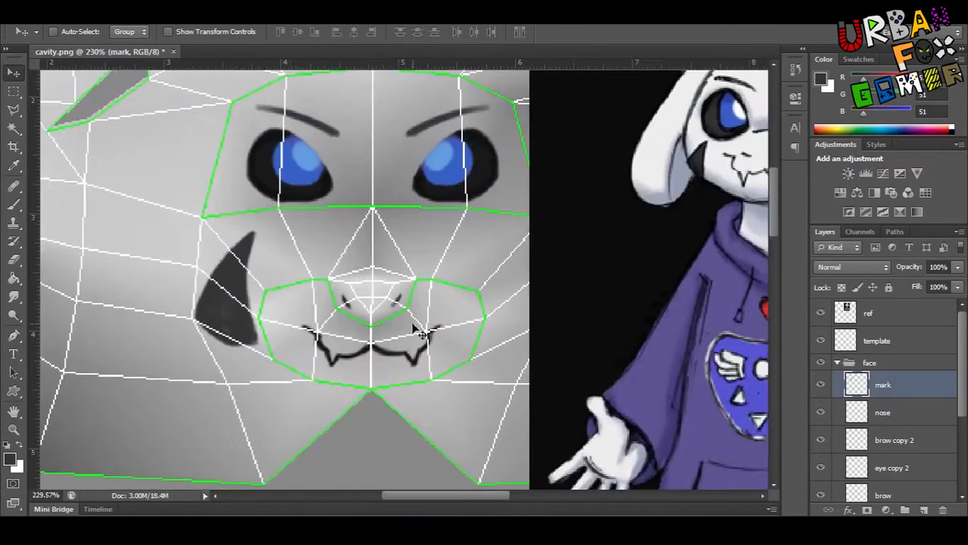
pyautogui.keyDown('alt'); pyautogui.scroll(1, 287, 325); pyautogui.keyUp('alt')
pyautogui.keyDown('alt'); pyautogui.scroll(1, 286, 324); pyautogui.keyUp('alt')
pyautogui.keyDown('alt'); pyautogui.scroll(2, 286, 325); pyautogui.keyUp('alt')
pyautogui.press('b')
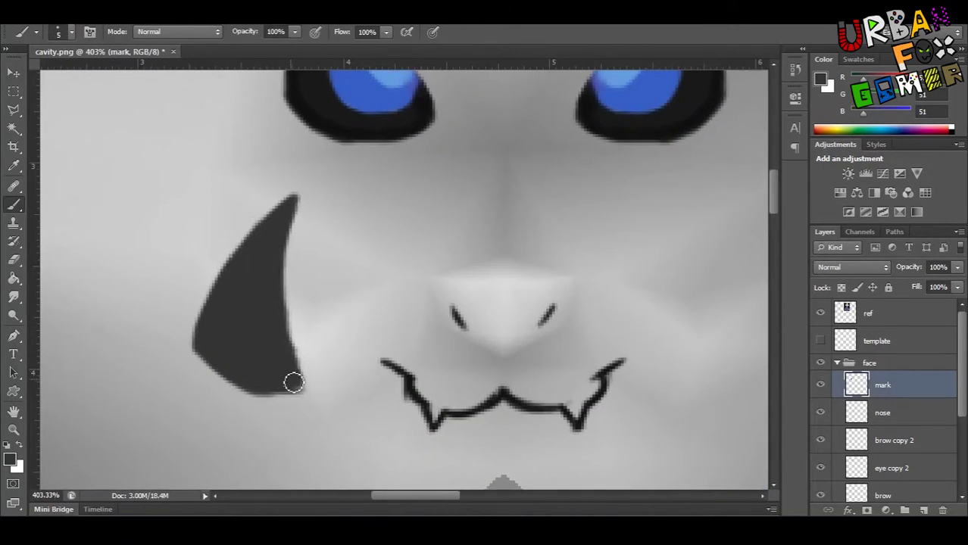
pyautogui.keyDown('alt'); pyautogui.scroll(-3, 294, 383); pyautogui.keyUp('alt')
pyautogui.hotkey('ctrl', 'shift', 's')
# Save the texture as Asriel.png and show Asriel.png as the model's diffuse bitmap in the viewport
pyautogui.write('Asriel.png')
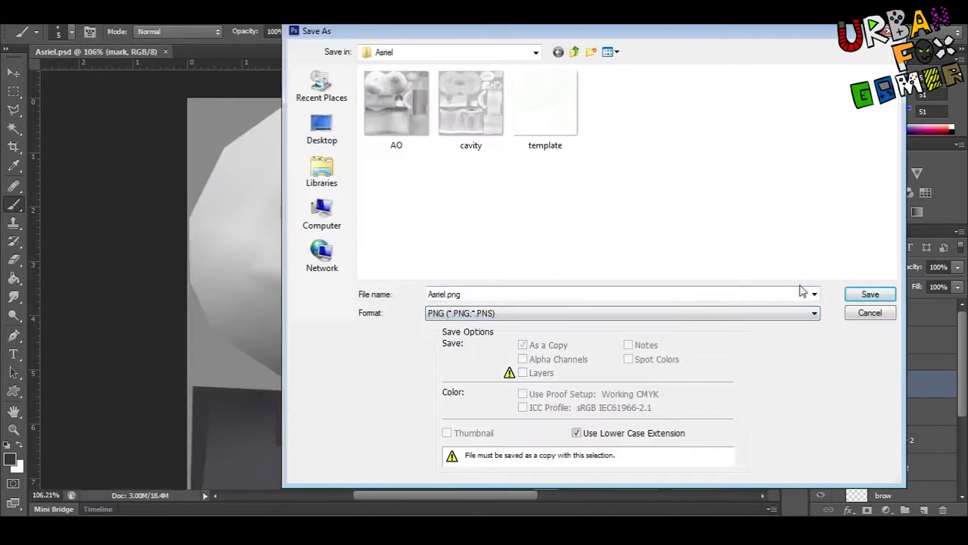
pyautogui.press('Return')
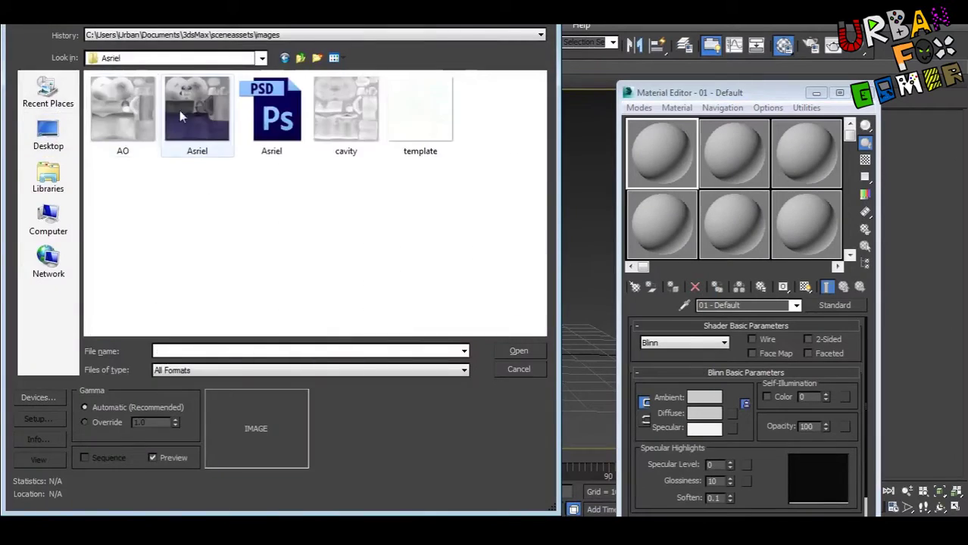
pyautogui.doubleClick(179, 110)
pyautogui.click(804, 286)
pyautogui.scroll(5, 434, 219)
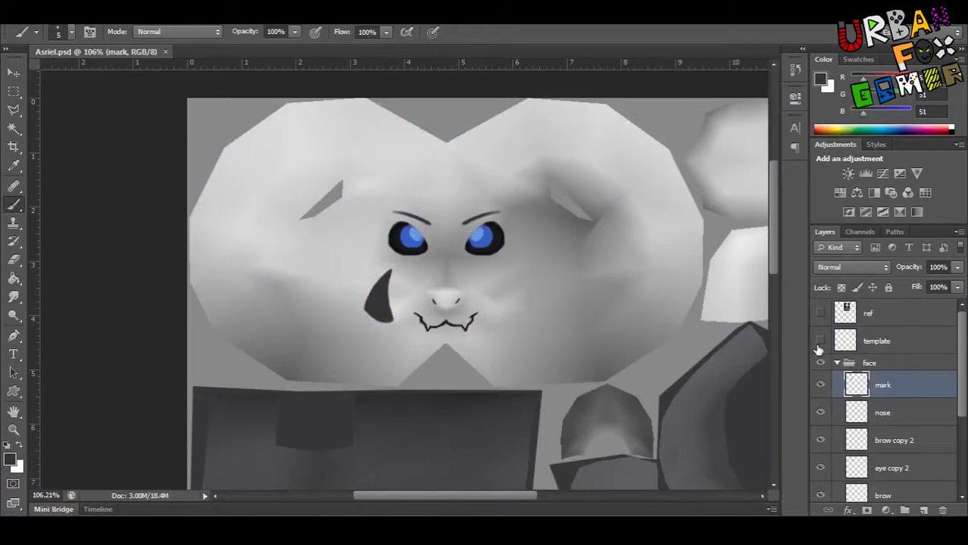
# Scale the eye, brow and their copy layers larger across the eye area
pyautogui.click(820, 341)
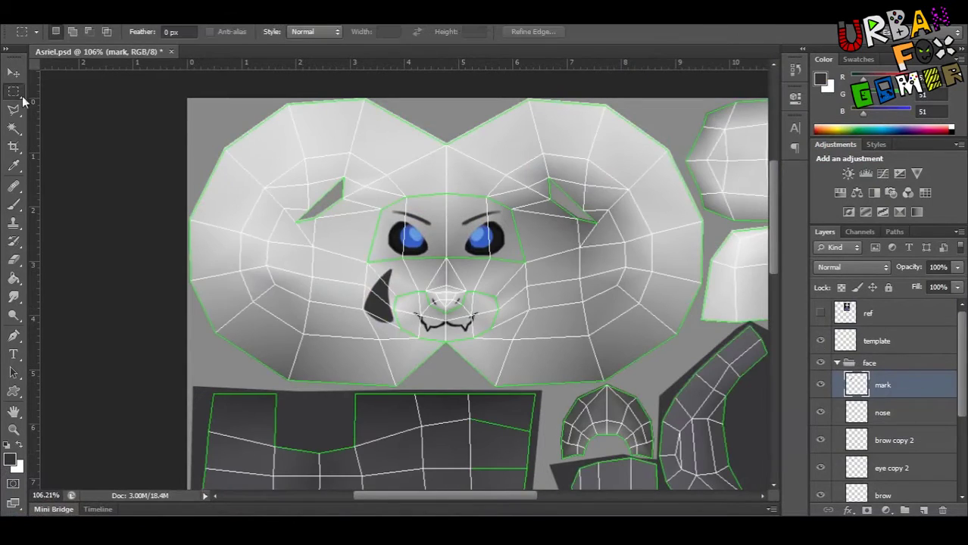
pyautogui.keyDown('alt'); pyautogui.scroll(3, 447, 250); pyautogui.keyUp('alt')
pyautogui.scroll(-3, 893, 424)
pyautogui.click(903, 362)
pyautogui.keyDown('shift'); pyautogui.click(903, 386); pyautogui.keyUp('shift')
pyautogui.press('v')
pyautogui.keyDown('shift'); pyautogui.click(894, 306); pyautogui.keyUp('shift')
pyautogui.hotkey('ctrl', 't')
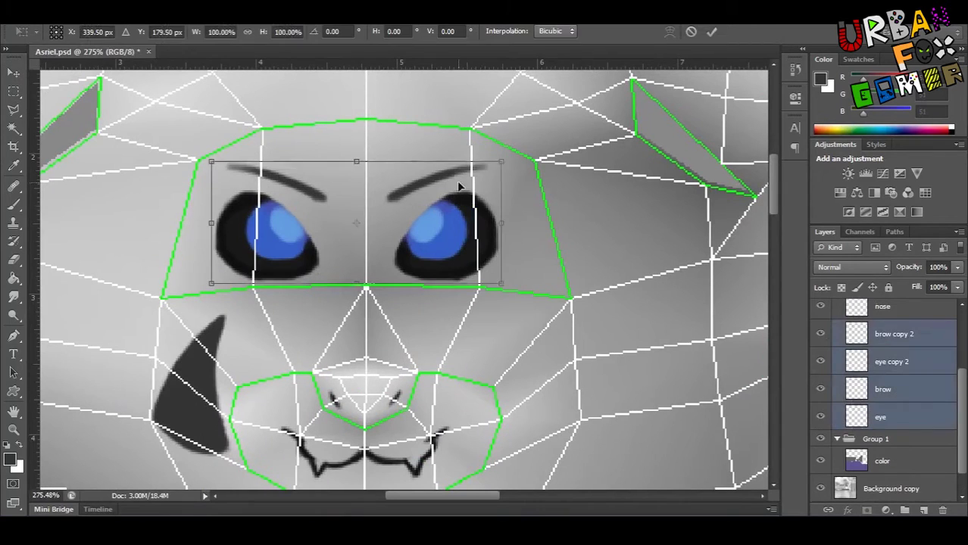
pyautogui.moveTo(476, 157); pyautogui.dragTo(540, 145)
pyautogui.press('Return')
pyautogui.hotkey('ctrl', 't')
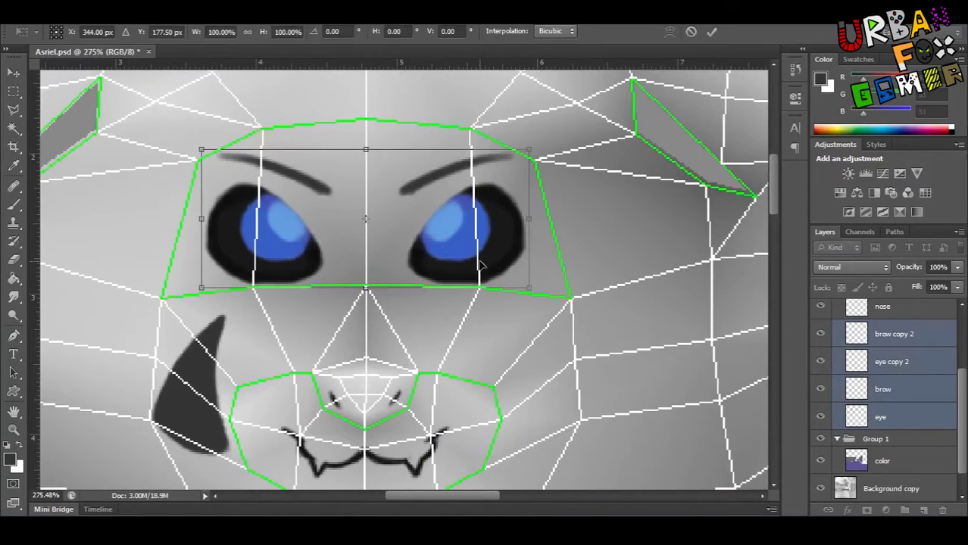
pyautogui.press('Return')
# Hide the template wireframe and resave the texture as PNG
pyautogui.scroll(3, 886, 393)
pyautogui.click(820, 339)
pyautogui.hotkey('ctrl', 'shift', 's')
pyautogui.press('Return')
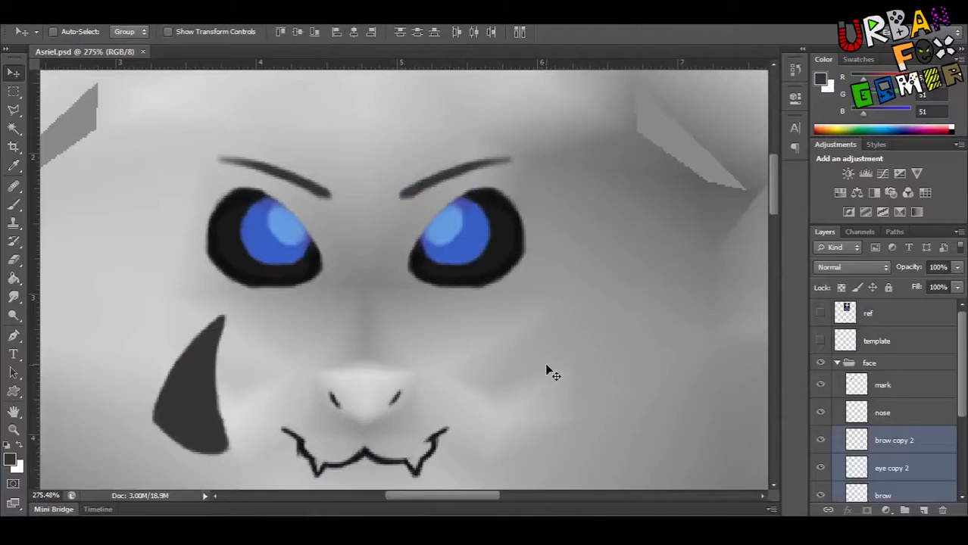
# Move the cheek mark right and down beside the mouth
pyautogui.click(882, 385)
pyautogui.click(821, 340)
pyautogui.moveTo(245, 394); pyautogui.dragTo(272, 410)
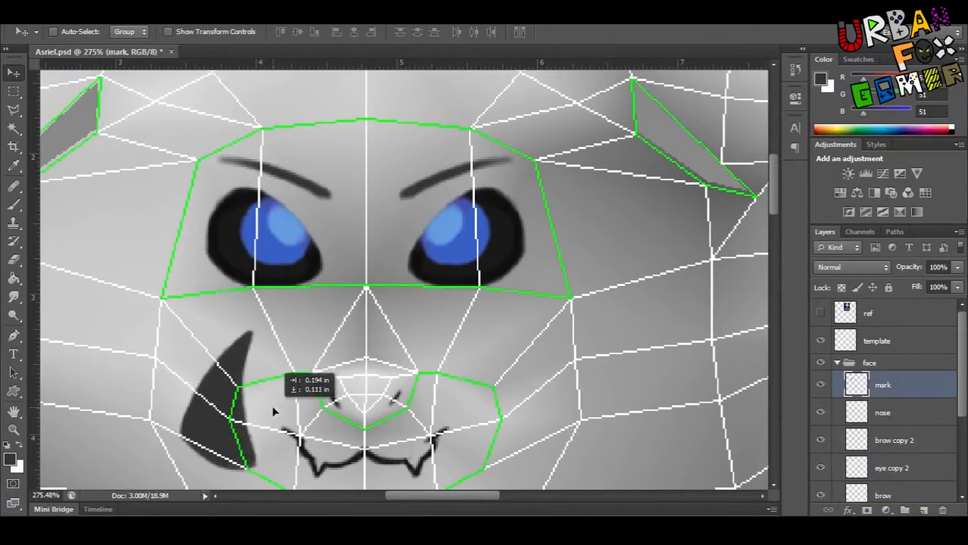
pyautogui.scroll(-1, 909, 430)
# Enlarge the eye layers further and nudge their position
pyautogui.click(909, 439)
pyautogui.scroll(-1, 908, 439)
pyautogui.keyDown('ctrl'); pyautogui.click(886, 471); pyautogui.keyUp('ctrl')
pyautogui.hotkey('ctrl', 't')
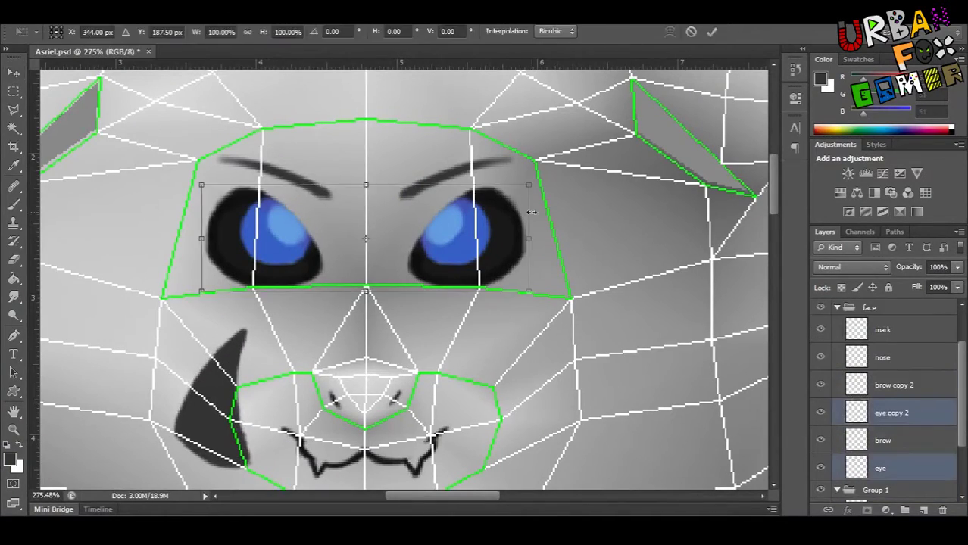
pyautogui.moveTo(520, 184); pyautogui.dragTo(559, 163)
pyautogui.press('Return')
pyautogui.click(891, 412)
pyautogui.keyDown('ctrl'); pyautogui.click(880, 468); pyautogui.keyUp('ctrl')
pyautogui.hotkey('ctrl', 't')
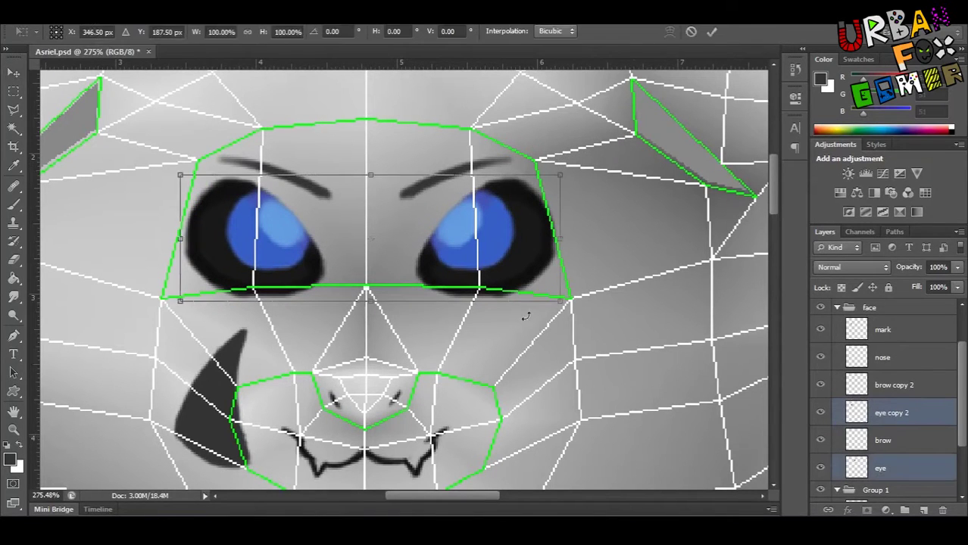
pyautogui.press('Return')
# Duplicate the cheek mark, flip the copy horizontally, and shift it to the right cheek
pyautogui.click(893, 385)
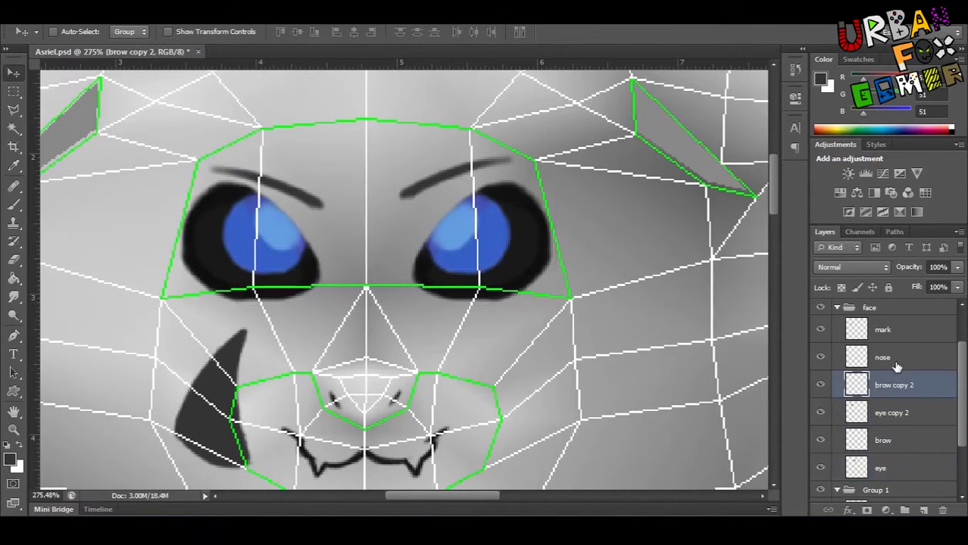
pyautogui.click(856, 439)
pyautogui.hotkey('ctrl', 't')
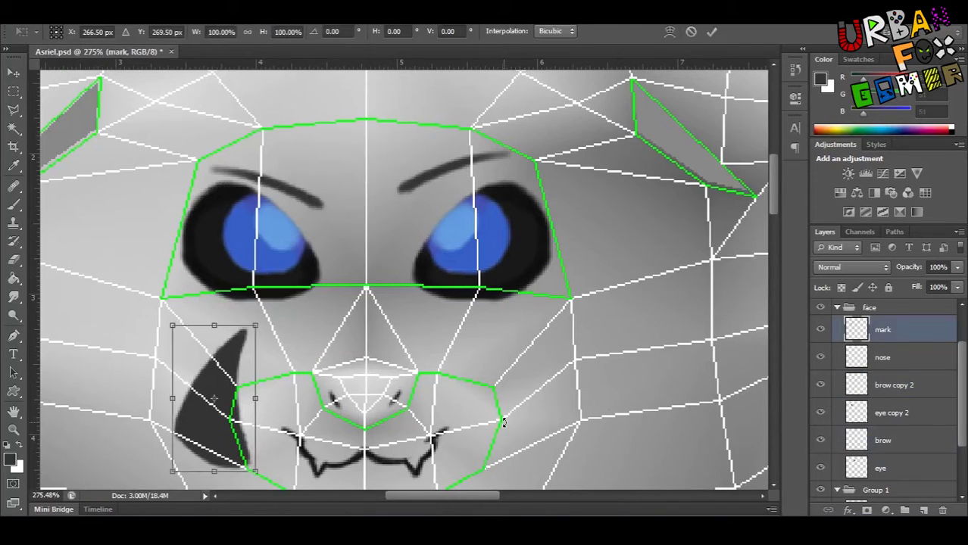
pyautogui.rightClick(231, 110)
pyautogui.press('Escape')
pyautogui.press('Escape')
pyautogui.hotkey('ctrl', 'j')
pyautogui.hotkey('ctrl', 't')
pyautogui.rightClick(259, 137)
pyautogui.click(314, 349)
pyautogui.hotkey('shift', 'Right')
pyautogui.hotkey('shift', 'Right')
pyautogui.hotkey('shift', 'Right')
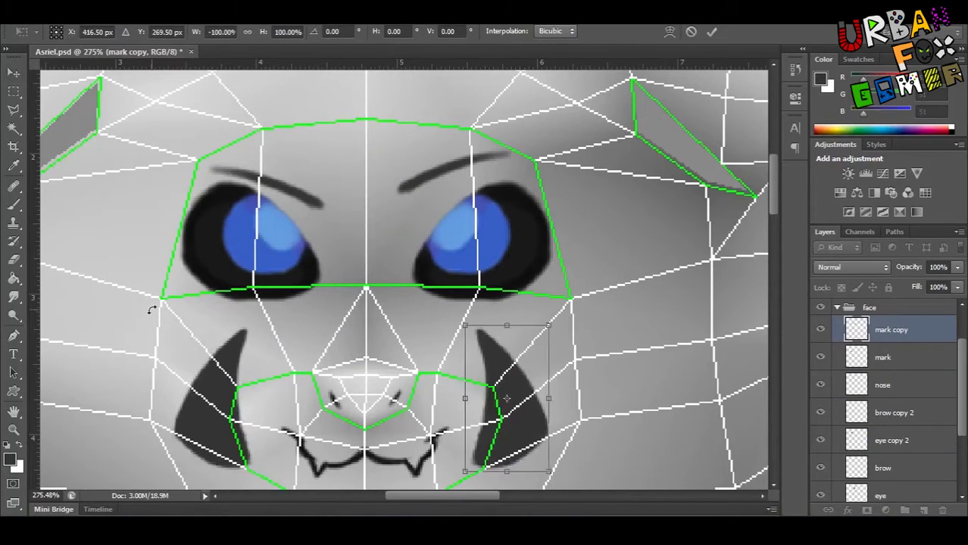
pyautogui.press('Return')
# Hide the template wireframe and save the texture again
pyautogui.scroll(2, 821, 343)
pyautogui.click(821, 343)
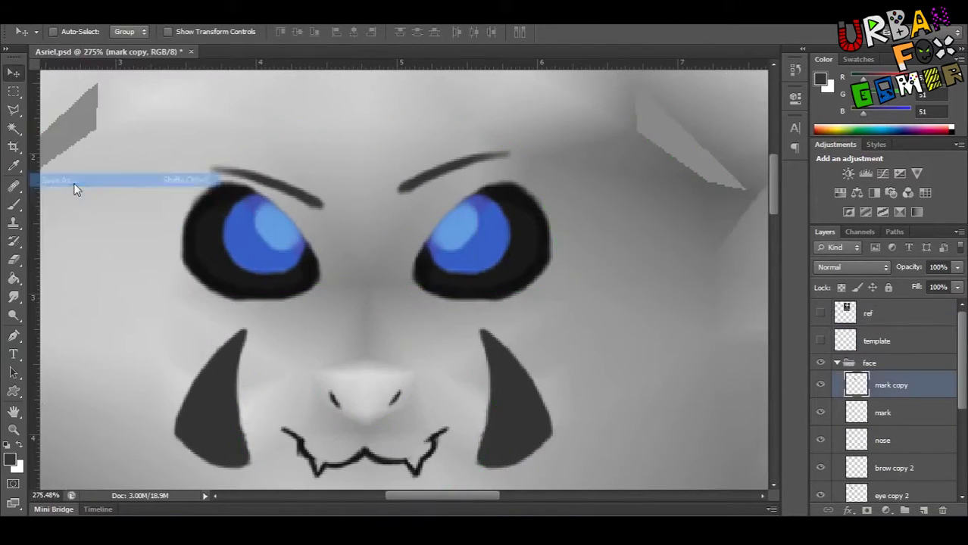
pyautogui.click(76, 188)
pyautogui.press('Return')
# Replace the texture file and inspect both cheek marks on the model
pyautogui.click(460, 210)
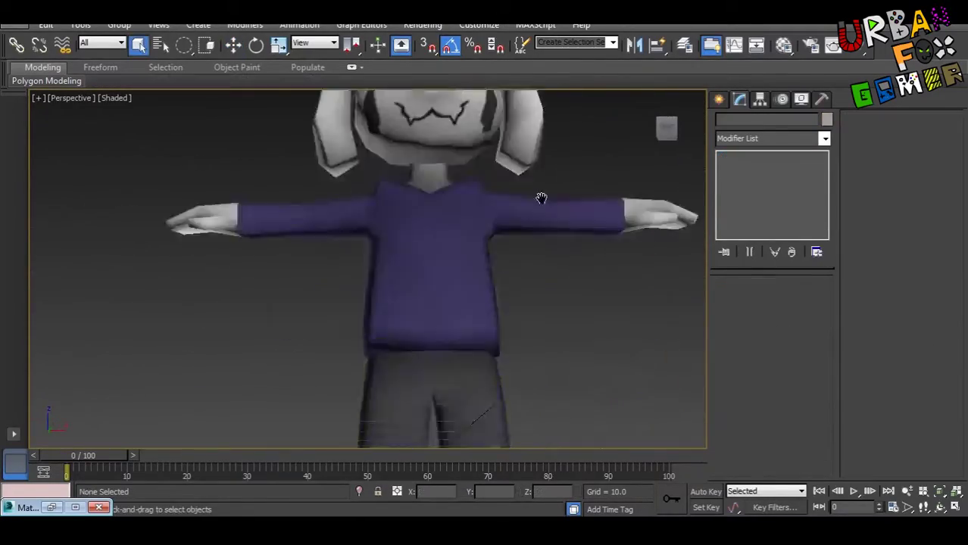
pyautogui.scroll(3, 362, 316)
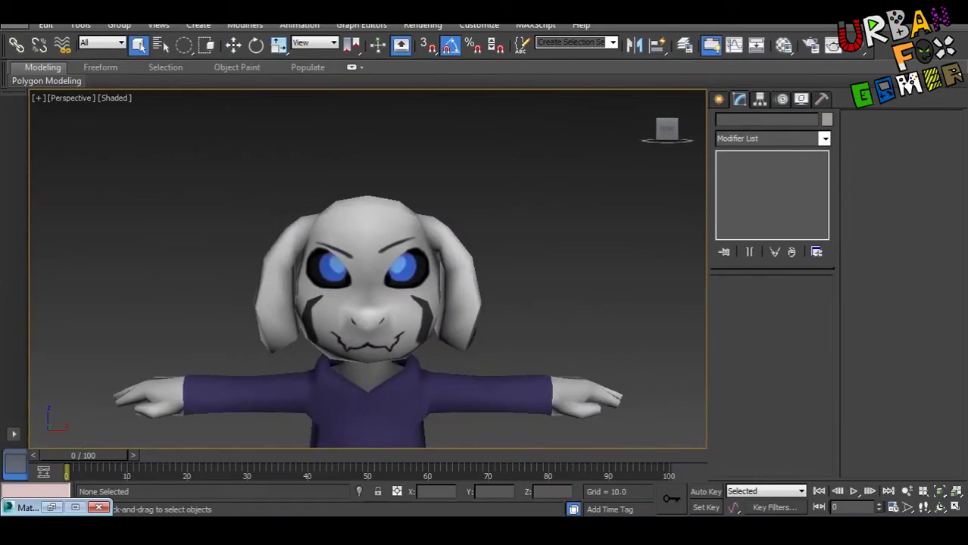
pyautogui.scroll(-3, 919, 399)
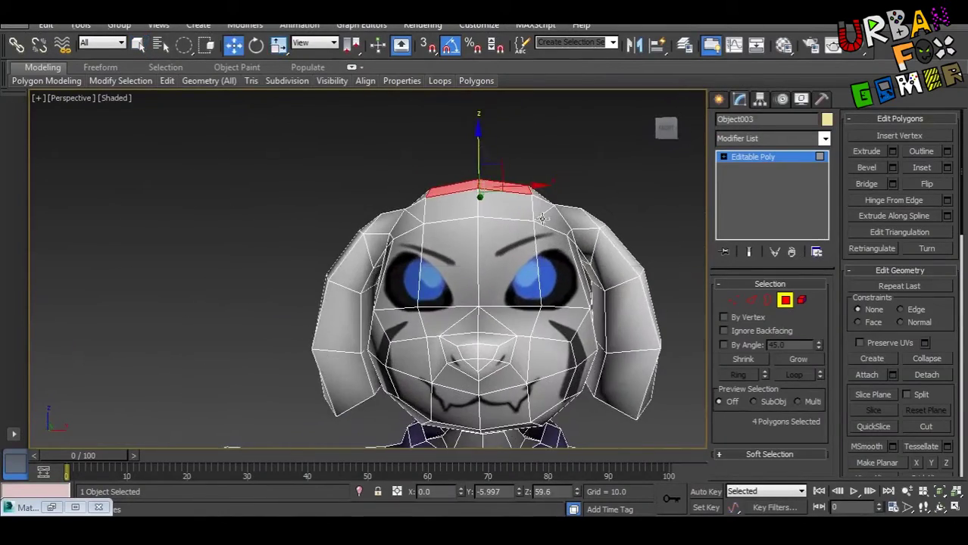
# In Front view with vertex mode and Move active, box-select the vertices across the head's top
pyautogui.press('f')
pyautogui.press('1')
pyautogui.press('w')
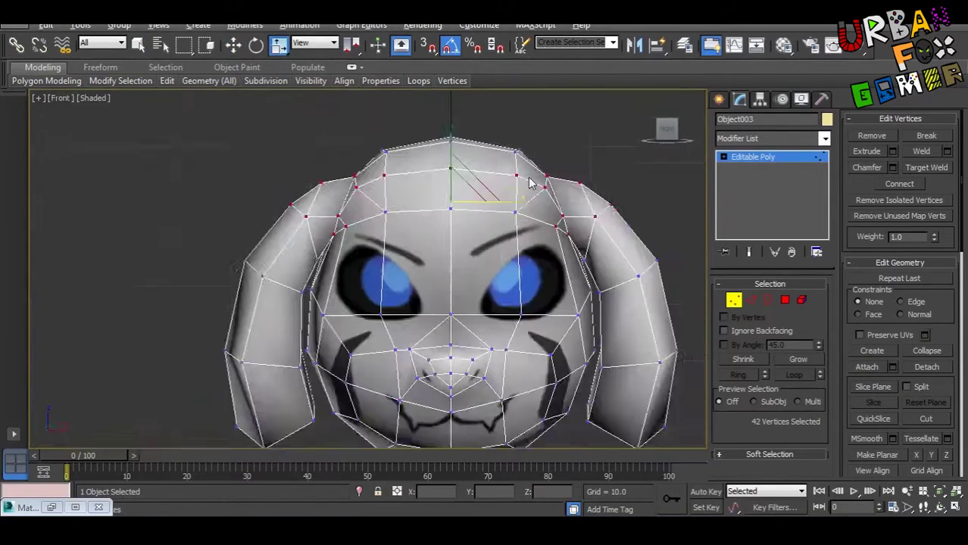
pyautogui.scroll(2, 447, 237)
pyautogui.scroll(2, 446, 237)
pyautogui.scroll(-4, 447, 237)
pyautogui.scroll(3, 454, 227)
pyautogui.moveTo(311, 149); pyautogui.dragTo(468, 217)
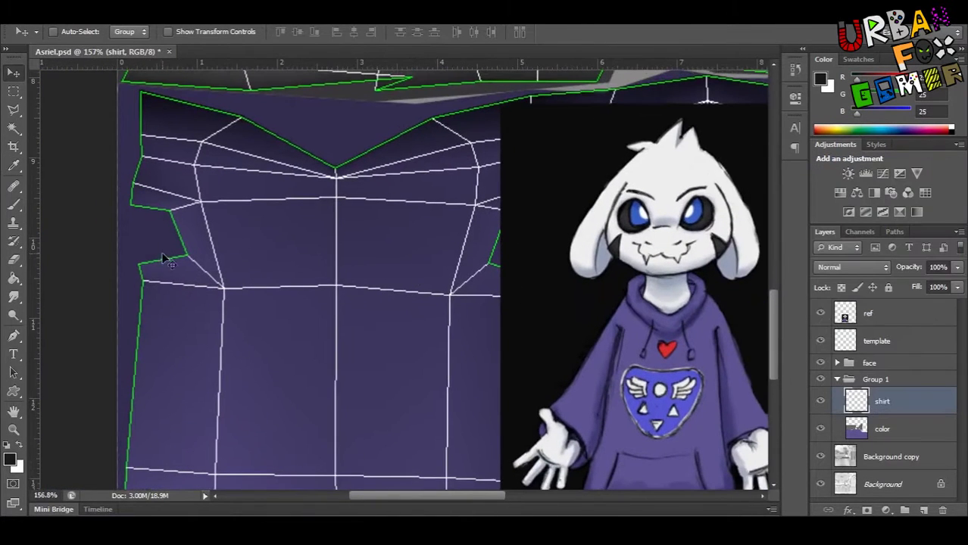
# Draw the left and right arcs of the emblem outline on the shirt with a size-4 brush
pyautogui.press('b')
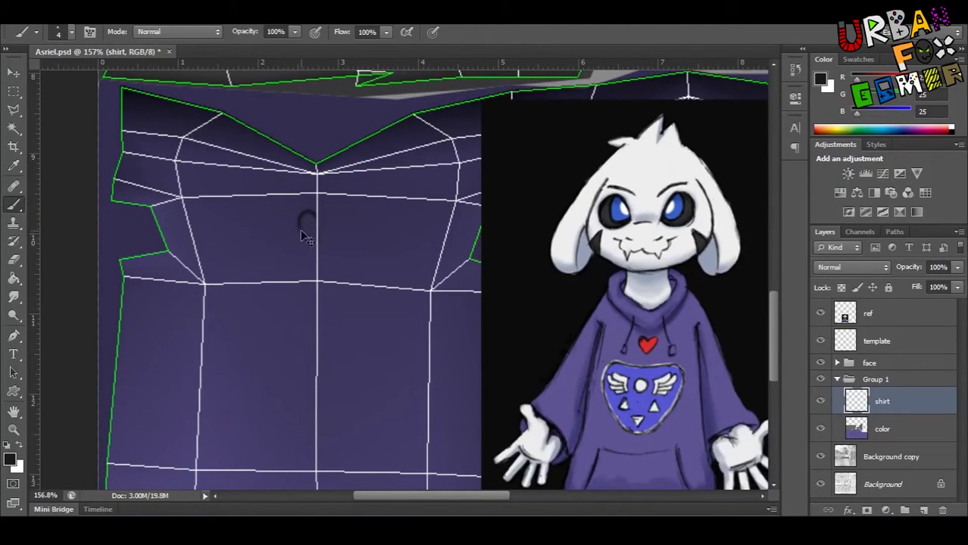
pyautogui.keyDown('alt'); pyautogui.scroll(2, 348, 236); pyautogui.keyUp('alt')
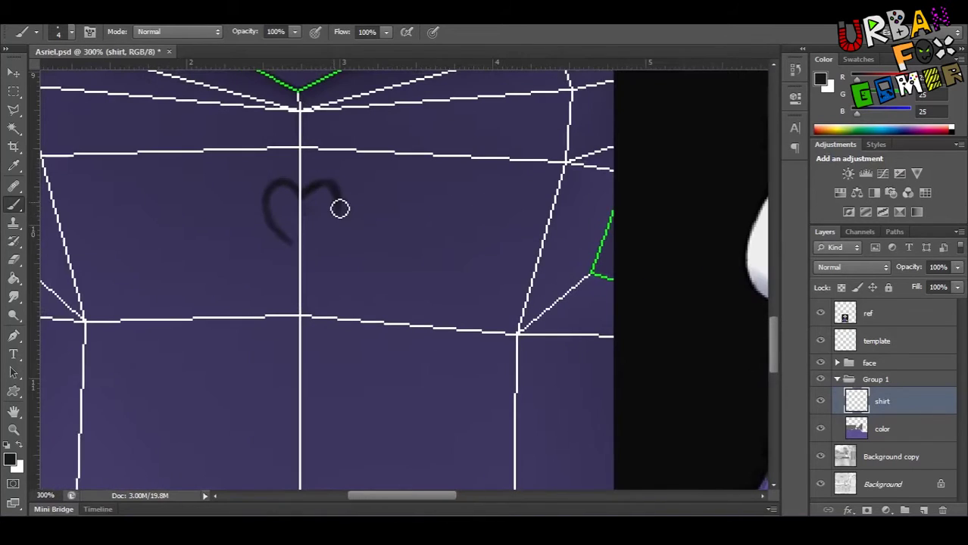
pyautogui.press(']')
pyautogui.press(']')
pyautogui.moveTo(259, 217); pyautogui.dragTo(296, 215)
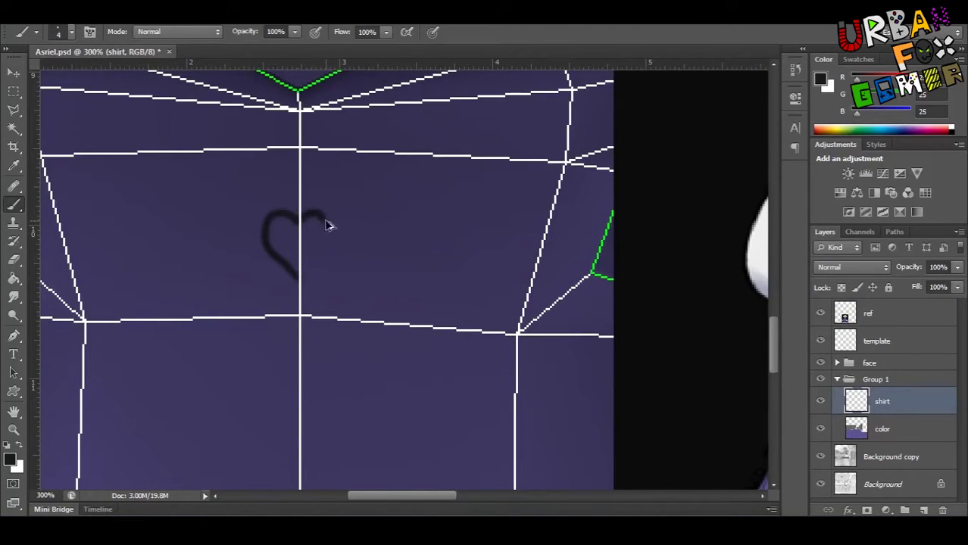
pyautogui.moveTo(327, 239); pyautogui.dragTo(283, 260)
pyautogui.keyDown('alt'); pyautogui.scroll(-3, 378, 249); pyautogui.keyUp('alt')
pyautogui.keyDown('alt'); pyautogui.scroll(3, 378, 249); pyautogui.keyUp('alt')
# Create a new color layer and close the outline gap at the lower right in black
pyautogui.press('g')
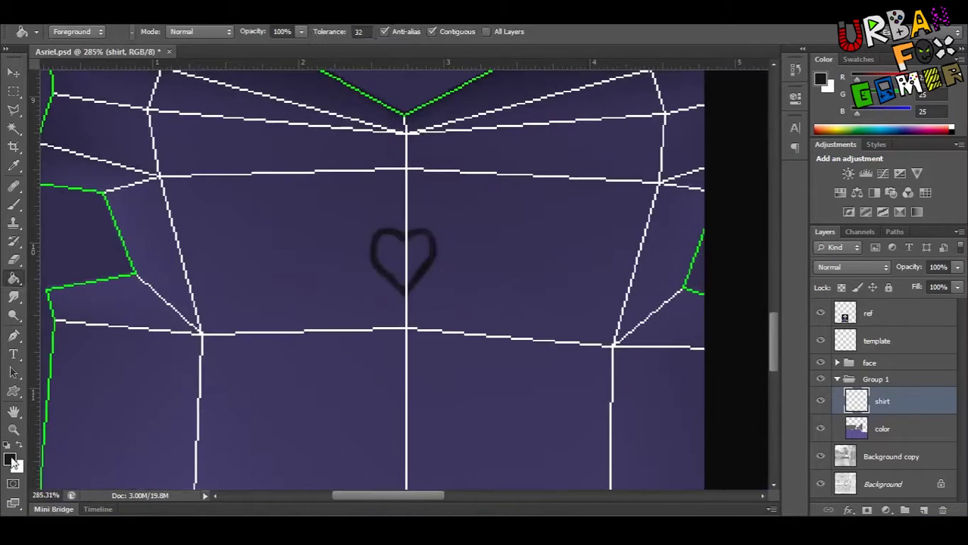
pyautogui.keyDown('alt'); pyautogui.scroll(-1, 473, 250); pyautogui.keyUp('alt')
pyautogui.hotkey('ctrl', 'shift', 'n')
pyautogui.click(780, 210)
pyautogui.keyDown('alt'); pyautogui.scroll(3, 426, 266); pyautogui.keyUp('alt')
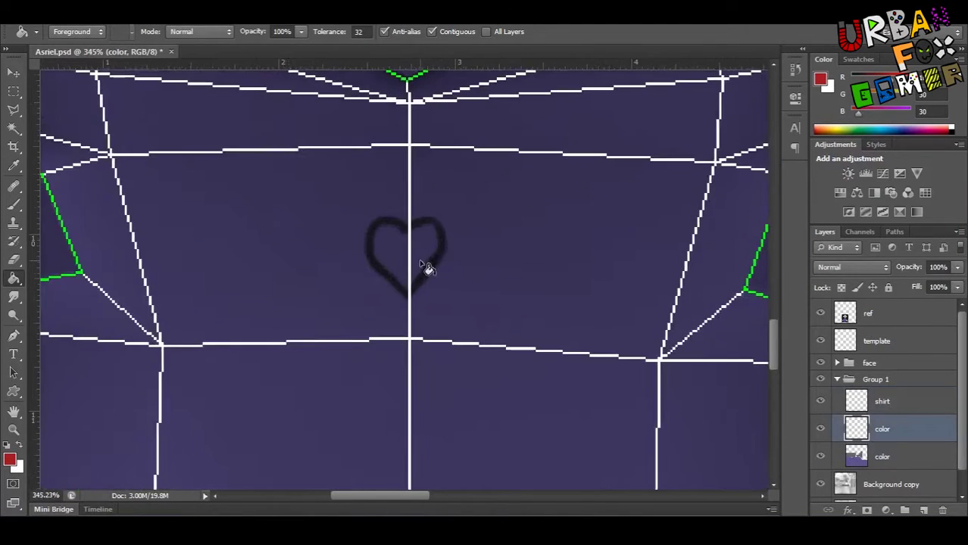
pyautogui.keyDown('alt'); pyautogui.click(410, 244); pyautogui.keyUp('alt')
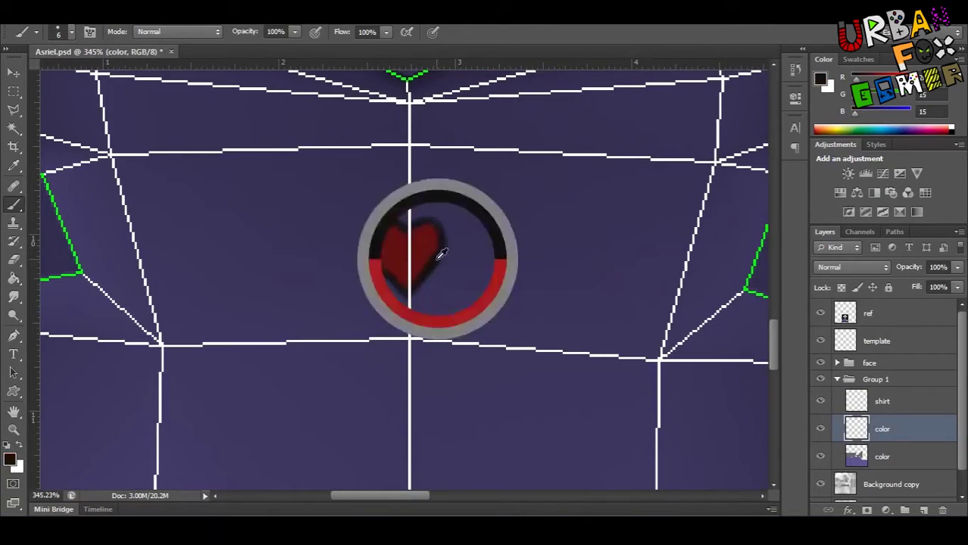
pyautogui.hotkey('alt', ']')
pyautogui.keyDown('alt'); pyautogui.scroll(-3, 521, 274); pyautogui.keyUp('alt')
pyautogui.keyDown('alt'); pyautogui.scroll(-2, 241, 273); pyautogui.keyUp('alt')
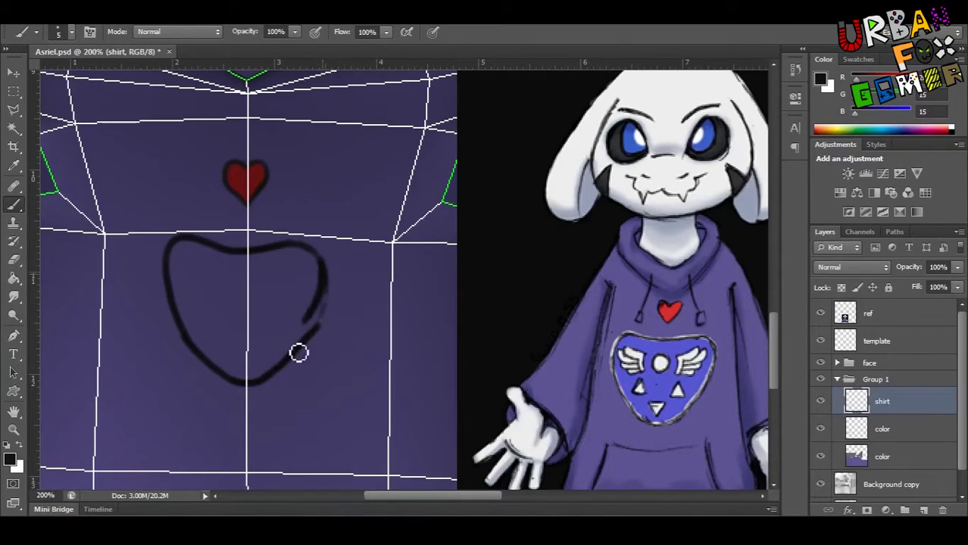
pyautogui.moveTo(277, 379); pyautogui.dragTo(327, 303)
# Select the emblem outline by colour and invert it to light grey
pyautogui.press('w')
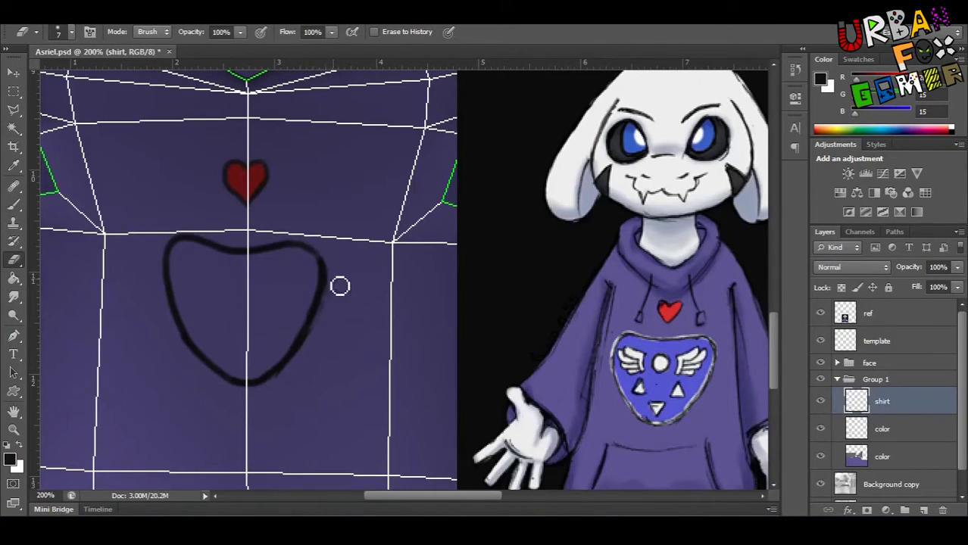
pyautogui.hotkey('ctrl', 'i')
pyautogui.hotkey('ctrl', 'd')
pyautogui.press('b')
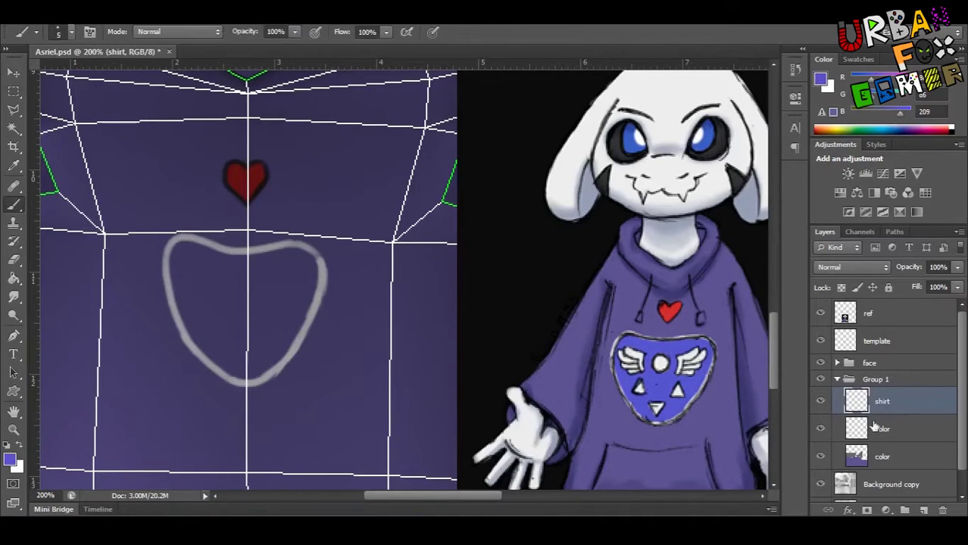
pyautogui.hotkey('alt', '[')
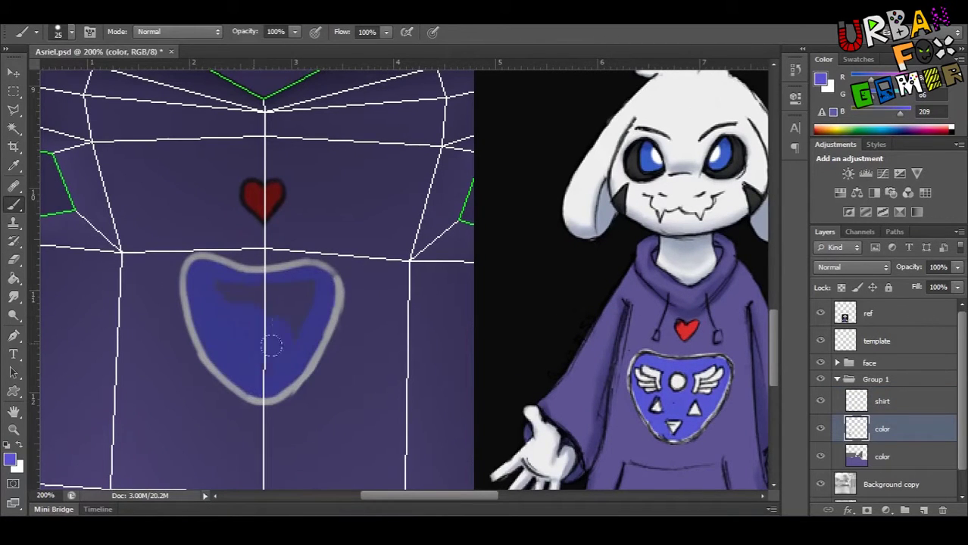
# On the shirt layer, paint the emblem's light grey central circle and eye triangle
pyautogui.keyDown('alt'); pyautogui.click(409, 324); pyautogui.keyUp('alt')
pyautogui.hotkey('alt', ']')
pyautogui.keyDown('alt'); pyautogui.scroll(2, 269, 268); pyautogui.keyUp('alt')
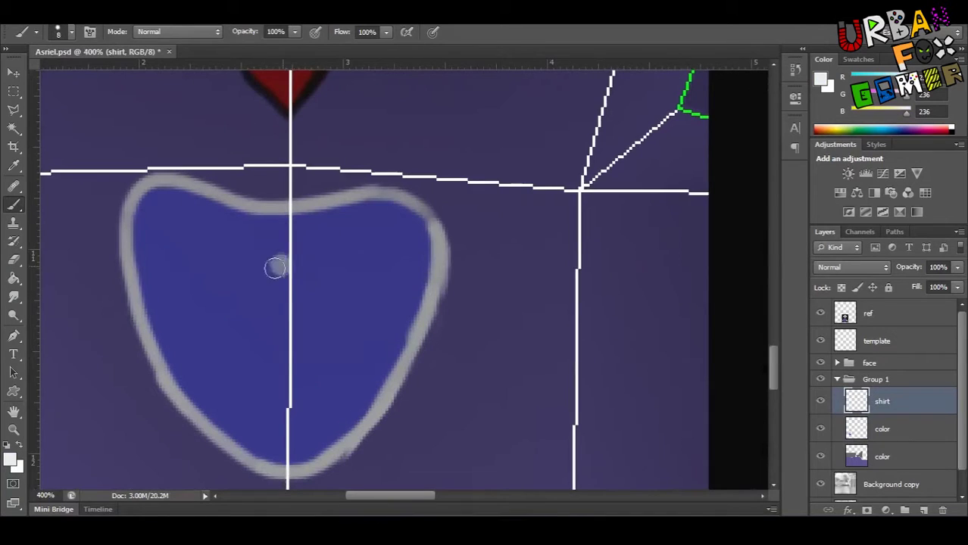
pyautogui.click(275, 268)
pyautogui.keyDown('alt'); pyautogui.scroll(-2, 269, 271); pyautogui.keyUp('alt')
pyautogui.keyDown('alt'); pyautogui.scroll(2, 318, 303); pyautogui.keyUp('alt')
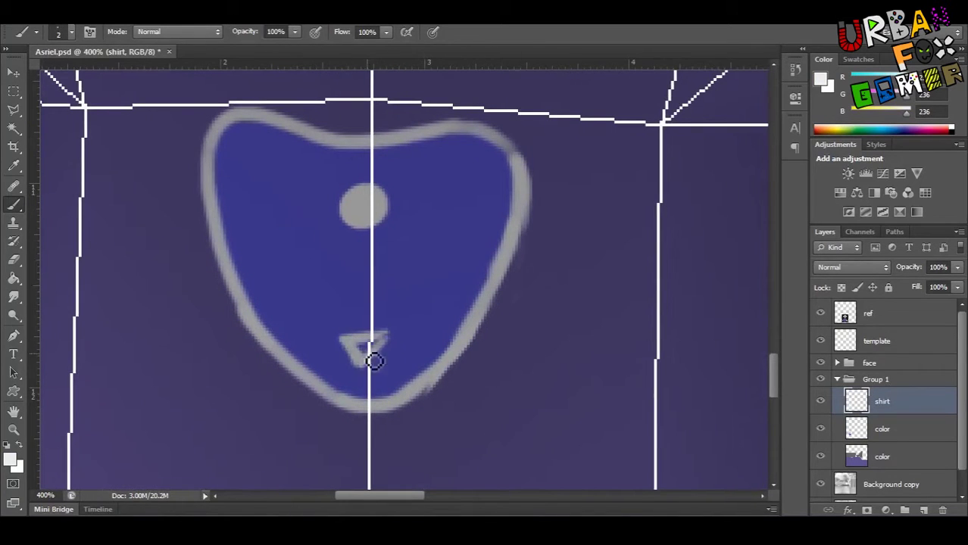
pyautogui.keyDown('alt'); pyautogui.scroll(-1, 375, 362); pyautogui.keyUp('alt')
pyautogui.keyDown('alt'); pyautogui.scroll(1, 386, 349); pyautogui.keyUp('alt')
pyautogui.click(394, 331)
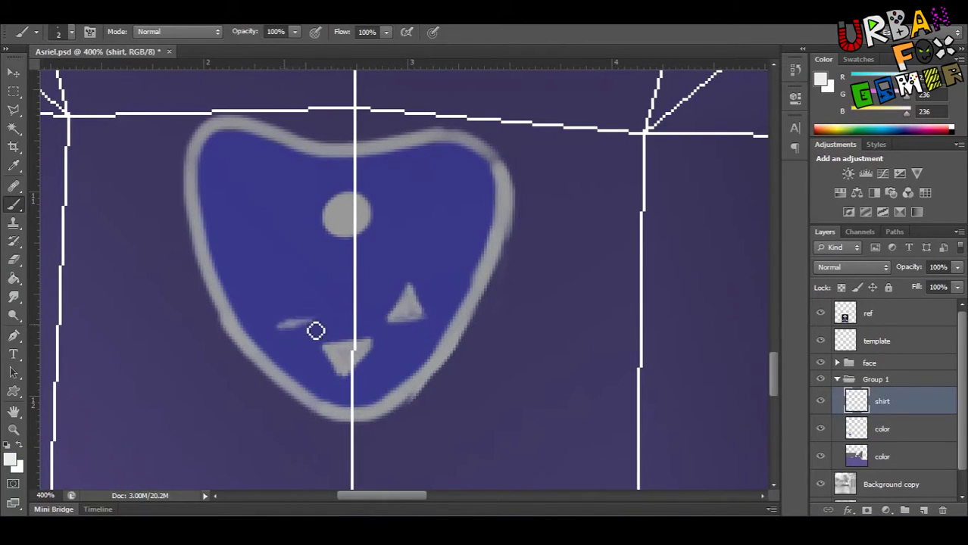
pyautogui.moveTo(316, 331); pyautogui.dragTo(309, 316)
pyautogui.keyDown('alt'); pyautogui.scroll(-1, 309, 316); pyautogui.keyUp('alt')
pyautogui.keyDown('alt'); pyautogui.scroll(1, 339, 287); pyautogui.keyUp('alt')
# Paint the light grey wing outline strokes on either side of the circle
pyautogui.moveTo(421, 214); pyautogui.dragTo(415, 261)
pyautogui.keyDown('alt'); pyautogui.scroll(-1, 413, 266); pyautogui.keyUp('alt')
pyautogui.keyDown('alt'); pyautogui.scroll(1, 414, 266); pyautogui.keyUp('alt')
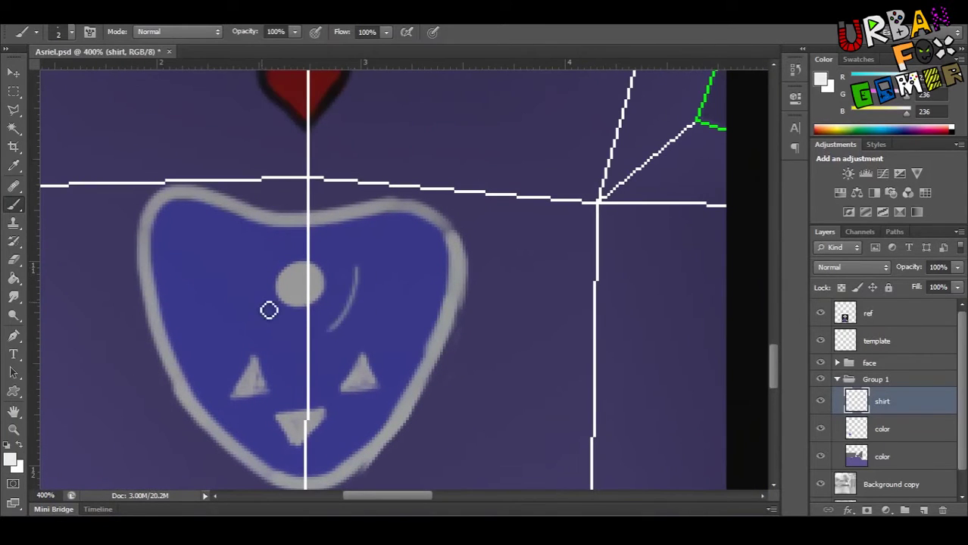
pyautogui.moveTo(279, 316); pyautogui.dragTo(259, 267)
pyautogui.keyDown('alt'); pyautogui.scroll(-1, 303, 288); pyautogui.keyUp('alt')
pyautogui.keyDown('alt'); pyautogui.scroll(1, 356, 265); pyautogui.keyUp('alt')
pyautogui.moveTo(356, 264); pyautogui.dragTo(411, 245)
pyautogui.moveTo(341, 334); pyautogui.dragTo(376, 282)
pyautogui.keyDown('alt'); pyautogui.scroll(-1, 356, 287); pyautogui.keyUp('alt')
pyautogui.keyDown('alt'); pyautogui.scroll(1, 334, 267); pyautogui.keyUp('alt')
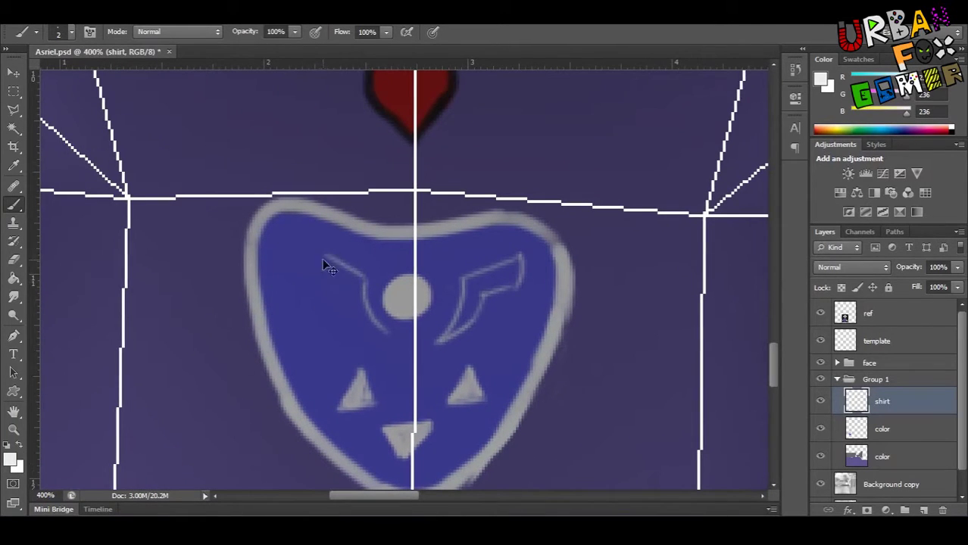
pyautogui.keyDown('alt'); pyautogui.scroll(-1, 314, 305); pyautogui.keyUp('alt')
pyautogui.keyDown('alt'); pyautogui.scroll(1, 337, 253); pyautogui.keyUp('alt')
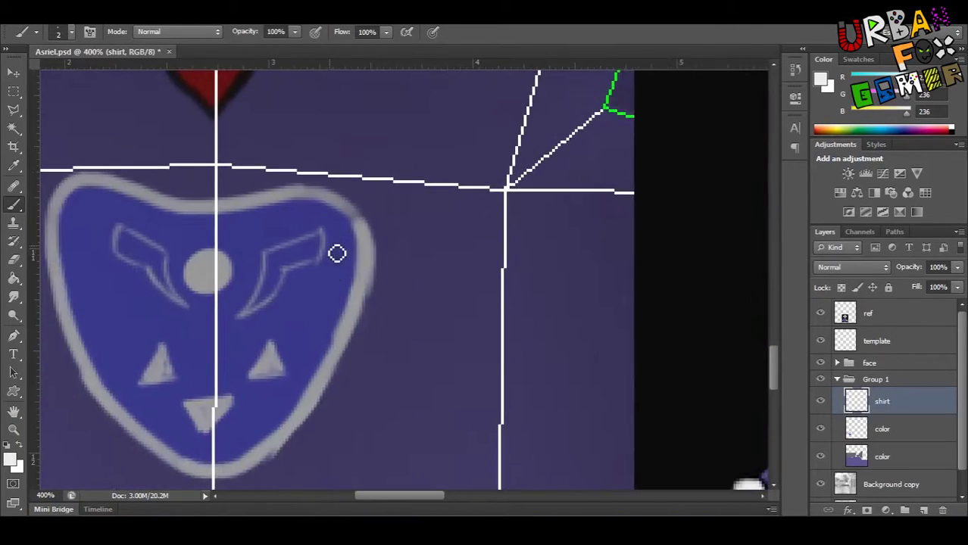
pyautogui.keyDown('alt'); pyautogui.scroll(-1, 334, 286); pyautogui.keyUp('alt')
pyautogui.keyDown('alt'); pyautogui.scroll(1, 323, 249); pyautogui.keyUp('alt')
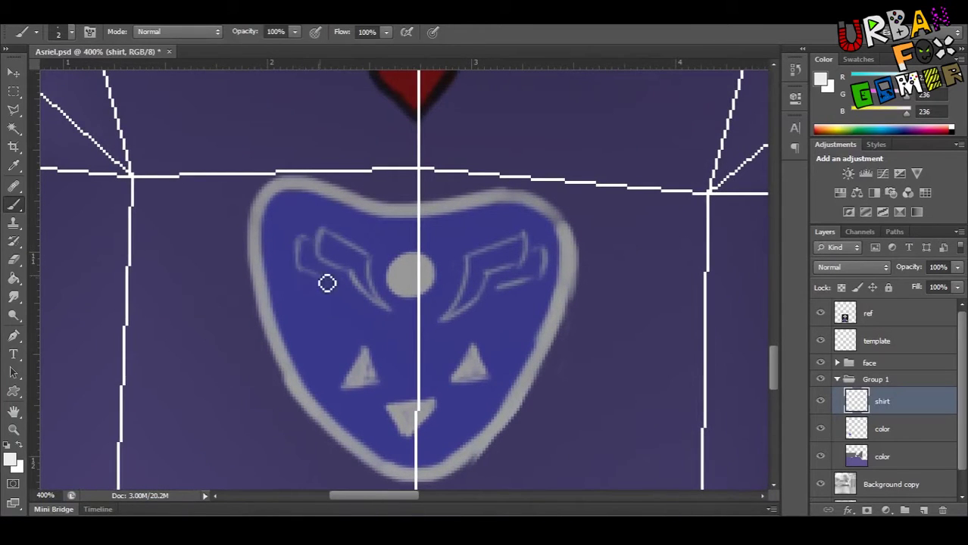
pyautogui.keyDown('alt'); pyautogui.scroll(-1, 387, 304); pyautogui.keyUp('alt')
pyautogui.keyDown('alt'); pyautogui.scroll(1, 354, 323); pyautogui.keyUp('alt')
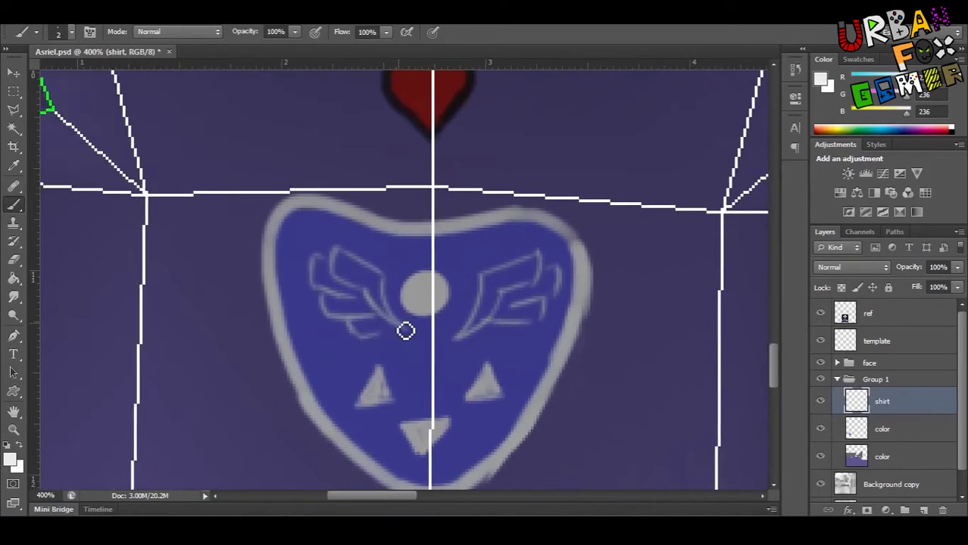
pyautogui.keyDown('alt'); pyautogui.scroll(-1, 405, 331); pyautogui.keyUp('alt')
pyautogui.keyDown('alt'); pyautogui.scroll(1, 397, 361); pyautogui.keyUp('alt')
# Try a light grey fill on the right wing, then undo it
pyautogui.click(10, 464)
pyautogui.press('Return')
pyautogui.moveTo(362, 278); pyautogui.dragTo(396, 289)
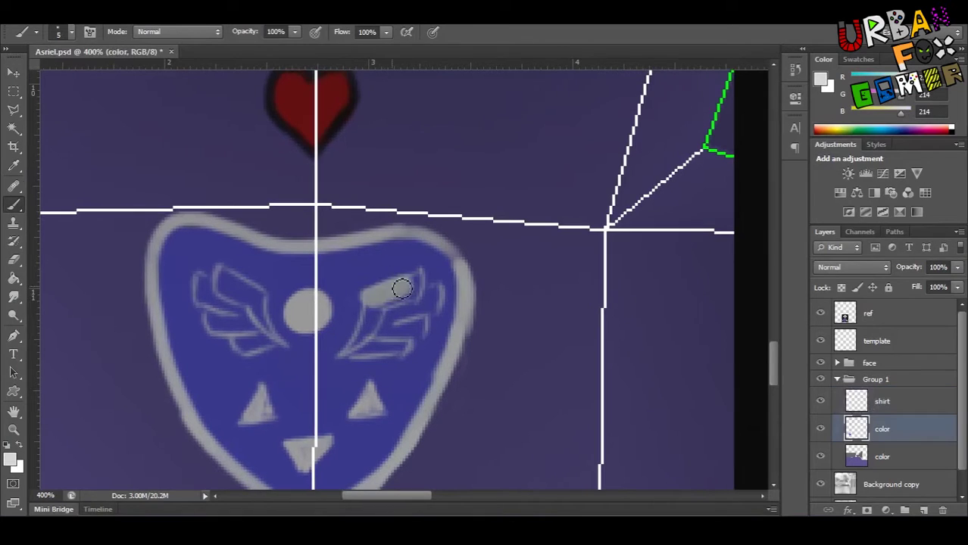
pyautogui.click(10, 461)
pyautogui.press('Return')
pyautogui.hotkey('ctrl', 'z')
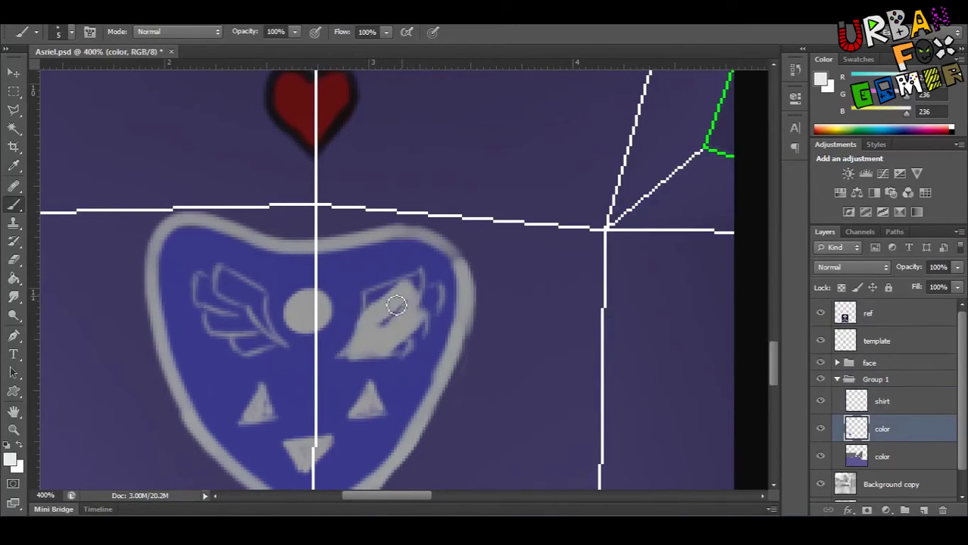
pyautogui.hotkey('ctrl', 'z')
# Move the shirt and color layers above Group 1 and fill the right wing white
pyautogui.click(841, 404)
pyautogui.keyDown('shift'); pyautogui.click(856, 431); pyautogui.keyUp('shift')
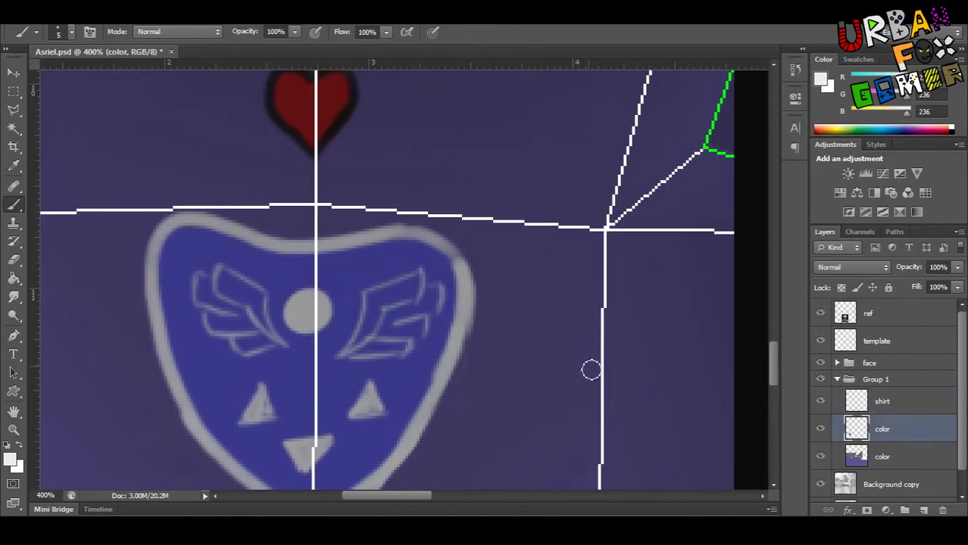
pyautogui.moveTo(854, 427); pyautogui.dragTo(888, 412)
pyautogui.click(886, 407)
pyautogui.moveTo(371, 359); pyautogui.dragTo(426, 344)
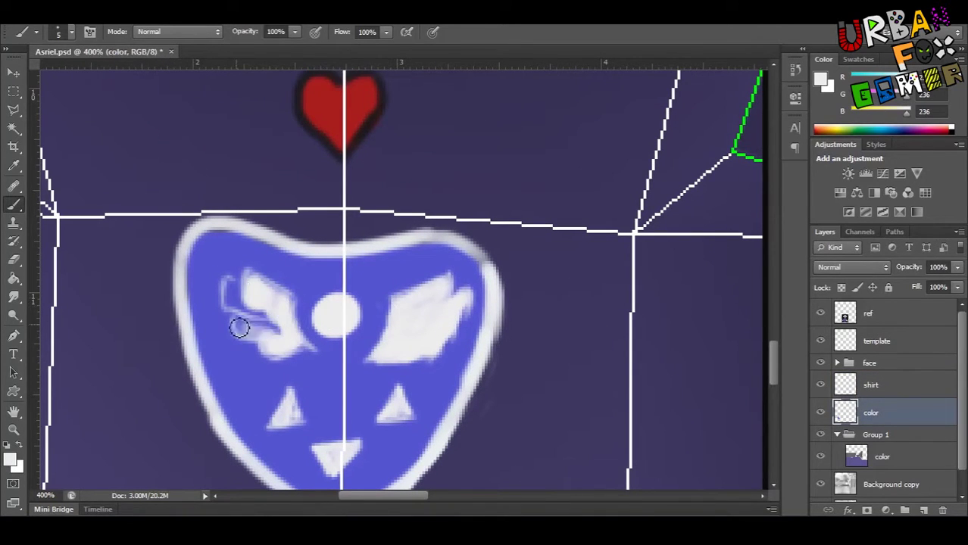
# Trace Polygonal Lasso selections around the left and right wings, then deselect
pyautogui.click(283, 324)
pyautogui.scroll(-1, 143, 212)
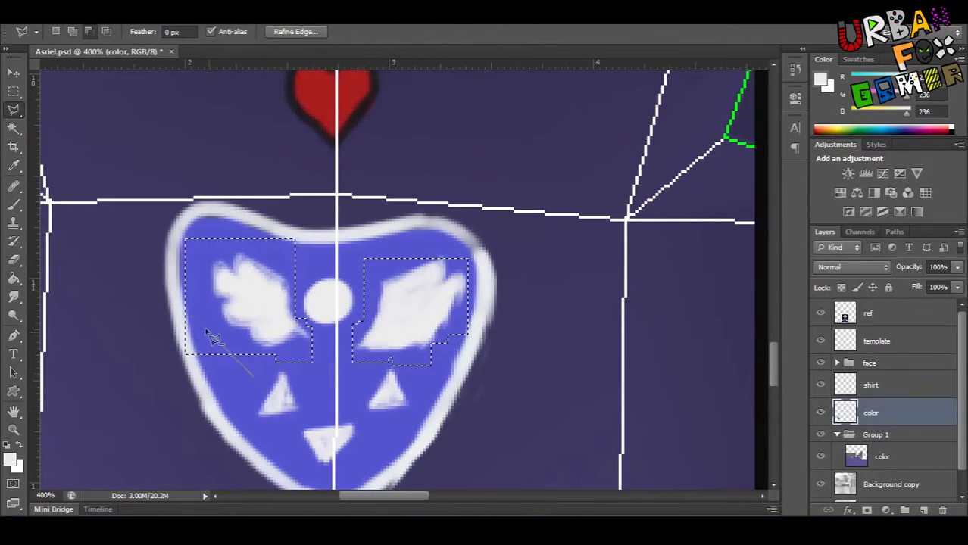
pyautogui.click(226, 206)
pyautogui.hscroll(2, 311, 365)
pyautogui.hscroll(3, 320, 334)
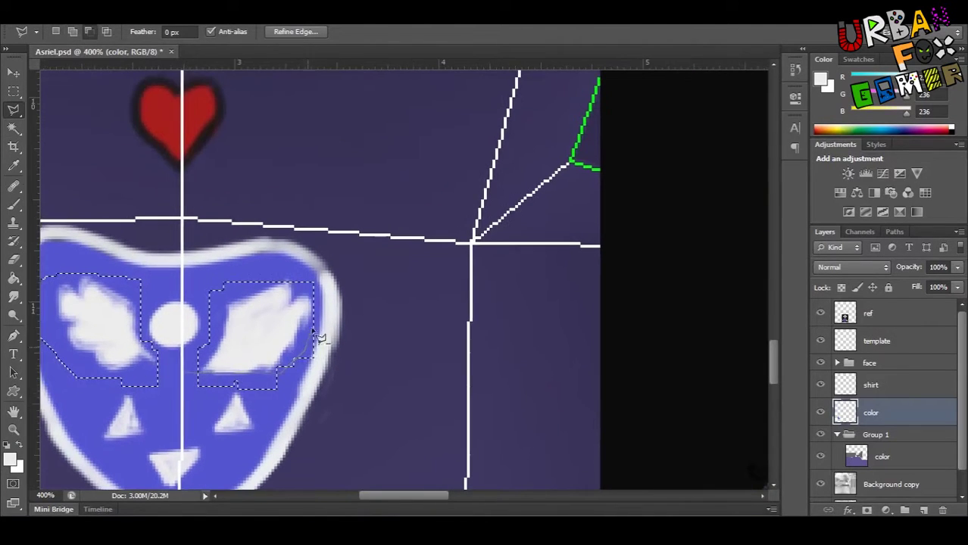
pyautogui.click(320, 334)
pyautogui.click(871, 384)
pyautogui.hscroll(-4, 354, 239)
pyautogui.scroll(-2, 354, 239)
pyautogui.press('m')
pyautogui.hotkey('ctrl', 'd')
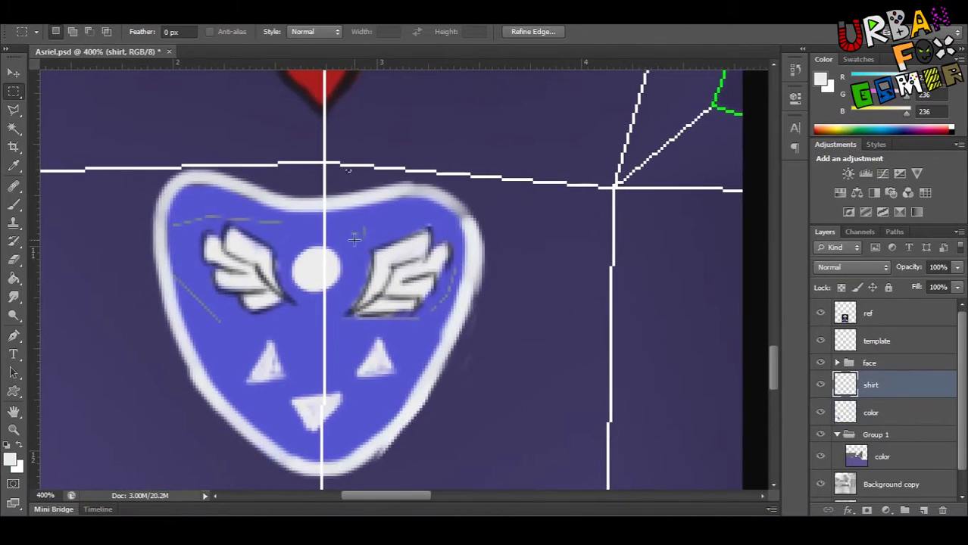
# Rename the color layer to b and toggle it to check the lines
pyautogui.doubleClick(871, 412)
pyautogui.write('b')
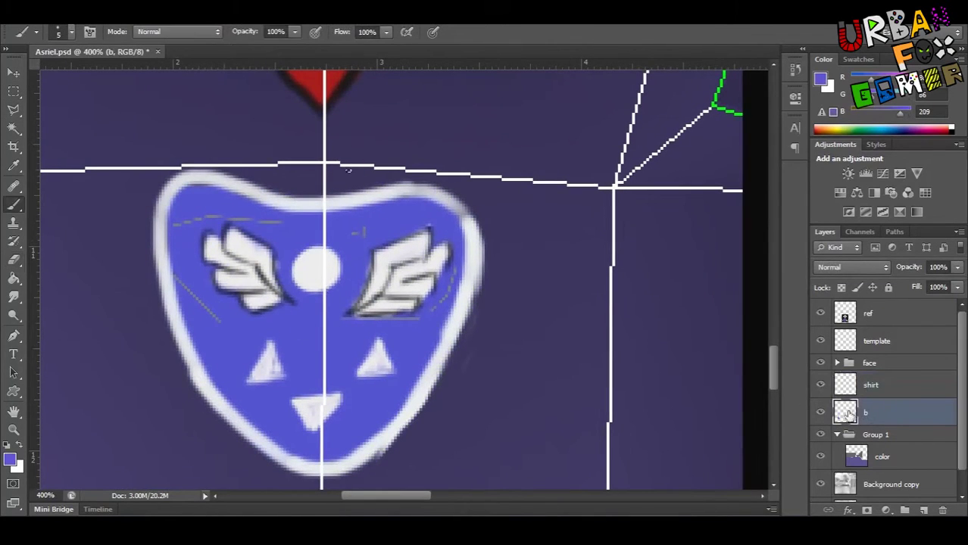
pyautogui.hotkey('ctrl', 'z')
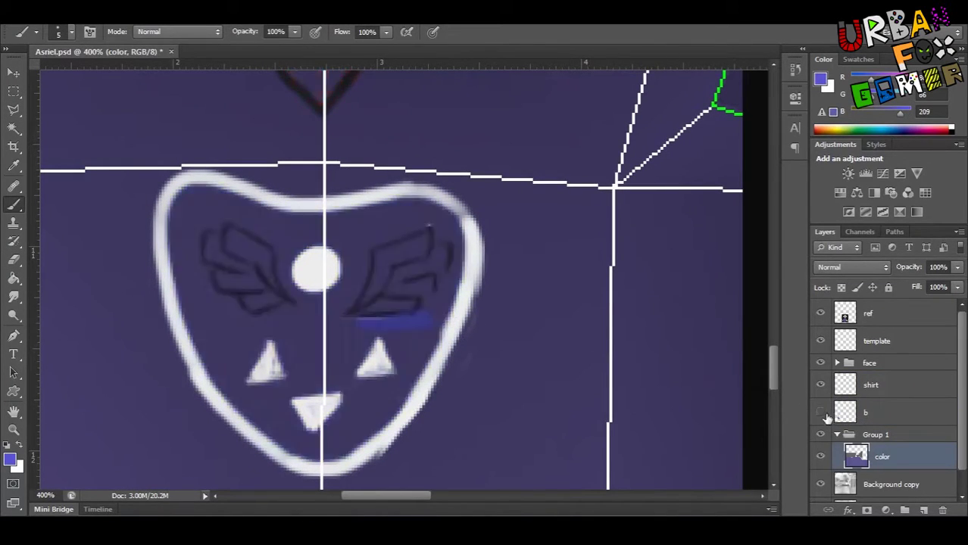
pyautogui.hotkey('ctrl', 'z')
pyautogui.hscroll(-4, 445, 242)
pyautogui.scroll(1, 444, 242)
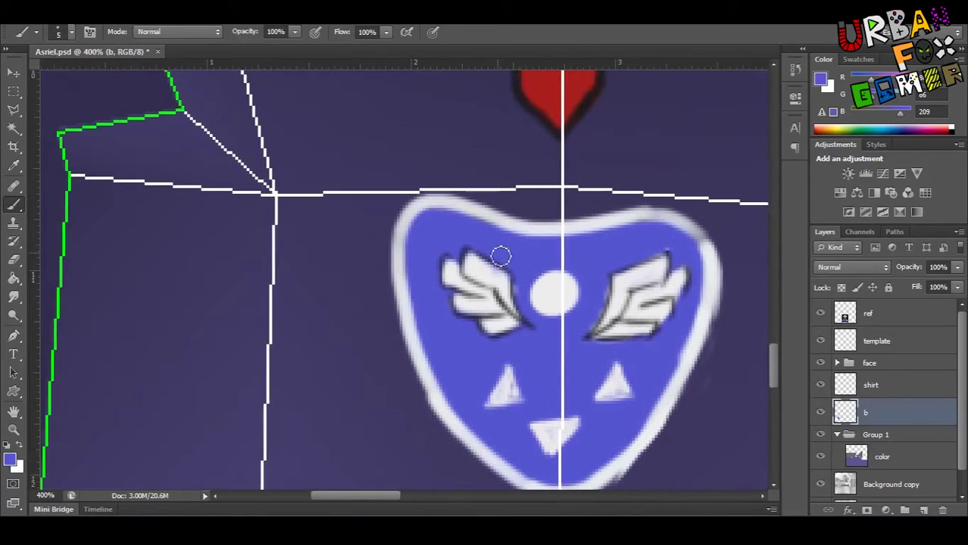
pyautogui.hscroll(2, 501, 256)
pyautogui.scroll(-1, 501, 256)
# Outline the wings, circle and triangles in dark grey on the shirt layer, then zoom out
pyautogui.hotkey('alt', ']')
pyautogui.keyDown('alt'); pyautogui.click(424, 213); pyautogui.keyUp('alt')
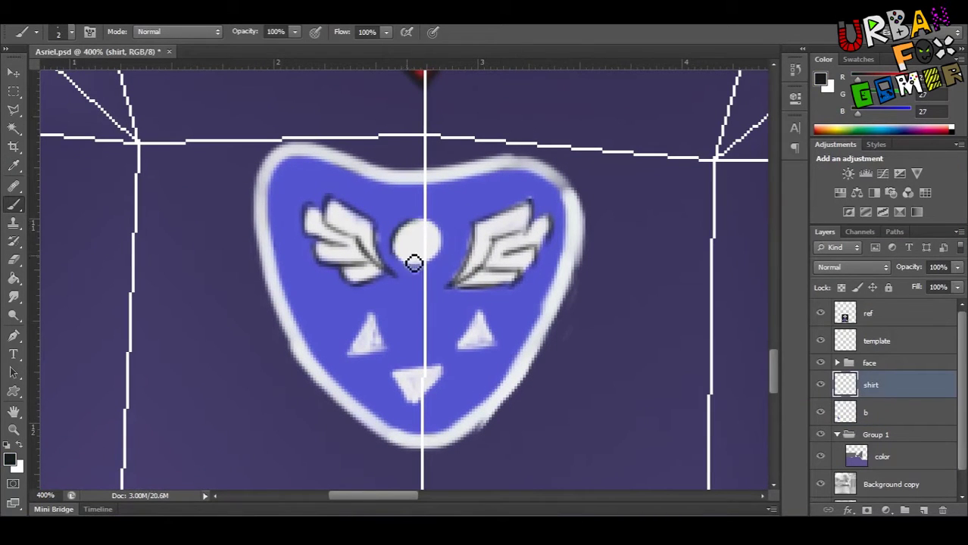
pyautogui.scroll(-1, 445, 233)
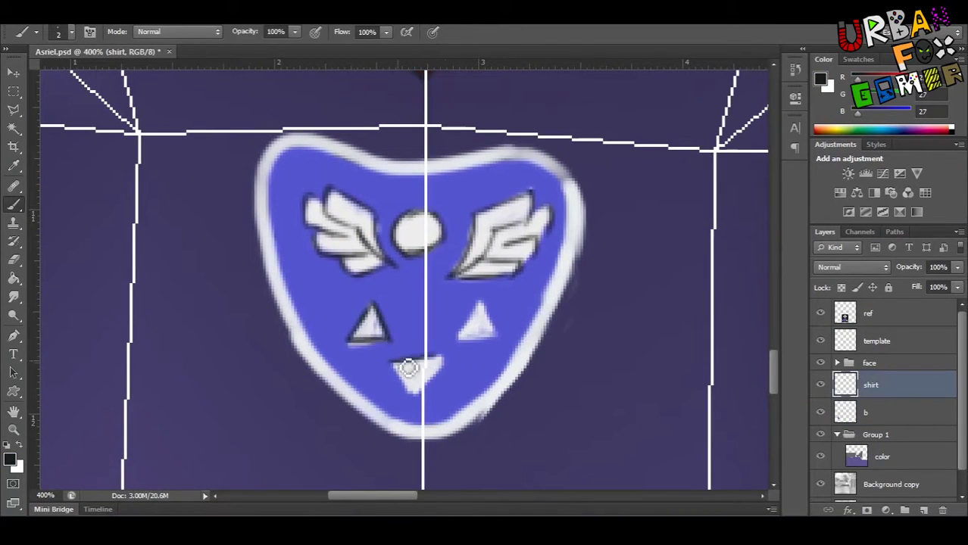
pyautogui.hscroll(1, 454, 324)
pyautogui.scroll(2, 429, 337)
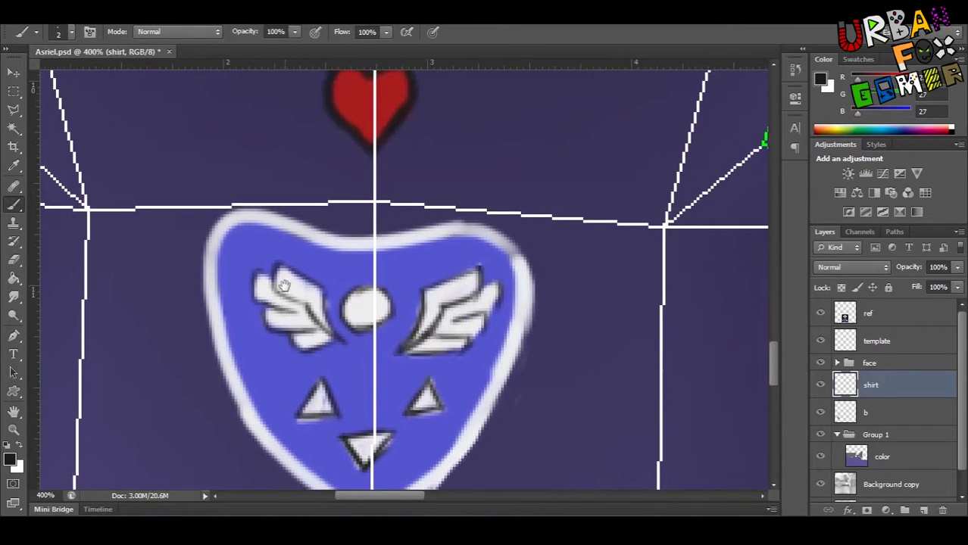
pyautogui.scroll(1, 284, 286)
pyautogui.scroll(-1, 340, 306)
pyautogui.scroll(-1, 362, 319)
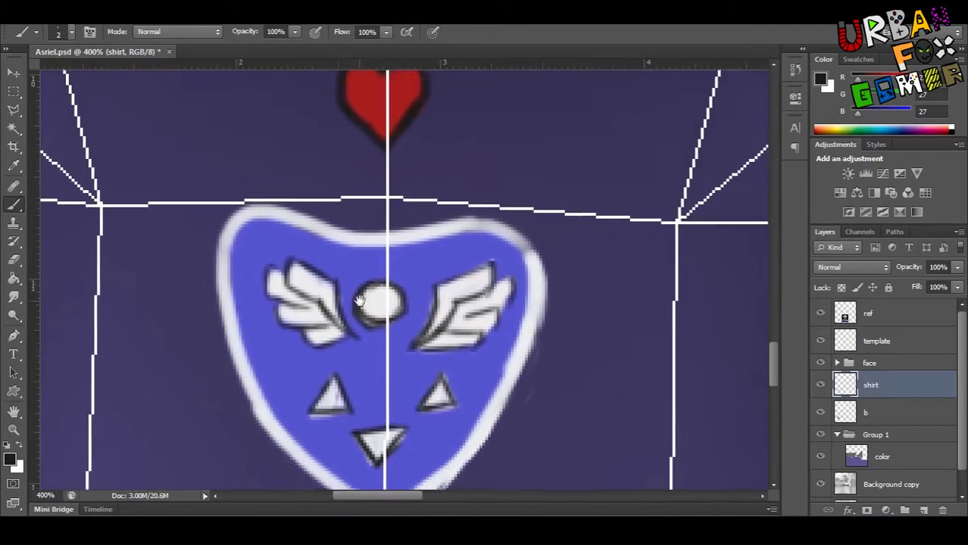
pyautogui.scroll(-1, 359, 314)
pyautogui.keyDown('alt'); pyautogui.scroll(-3, 540, 343); pyautogui.keyUp('alt')
pyautogui.keyDown('alt'); pyautogui.scroll(-3, 552, 279); pyautogui.keyUp('alt')
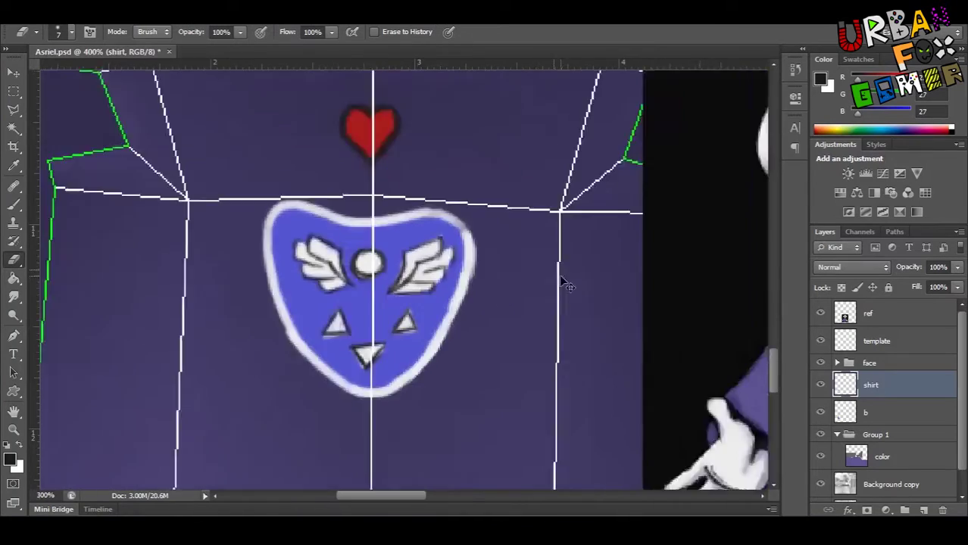
pyautogui.keyDown('alt'); pyautogui.scroll(-2, 566, 277); pyautogui.keyUp('alt')
pyautogui.moveTo(566, 276); pyautogui.dragTo(395, 372)
# Sample the hoodie's purple on the color layer and darken it in the Color Picker
pyautogui.keyDown('alt'); pyautogui.scroll(1, 78, 96); pyautogui.keyUp('alt')
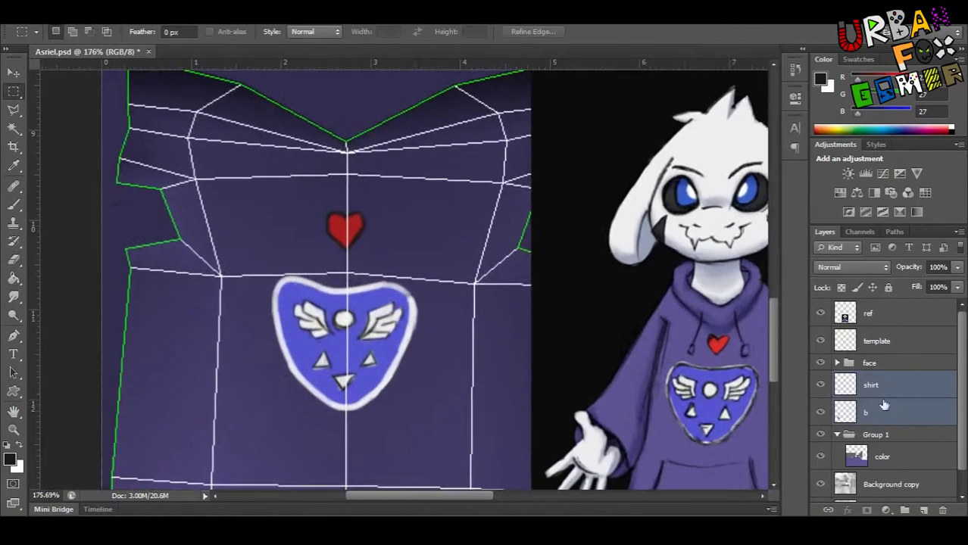
pyautogui.click(882, 457)
pyautogui.press('i')
pyautogui.click(479, 372)
pyautogui.click(10, 459)
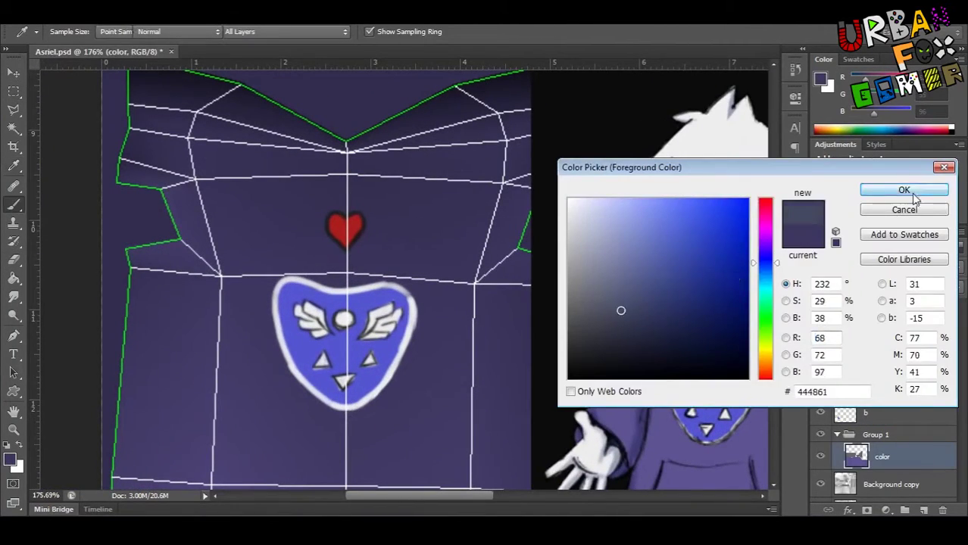
pyautogui.click(914, 198)
pyautogui.scroll(1, 659, 255)
# Brush darker purple shading and two curved pocket lines below the emblem
pyautogui.press('b')
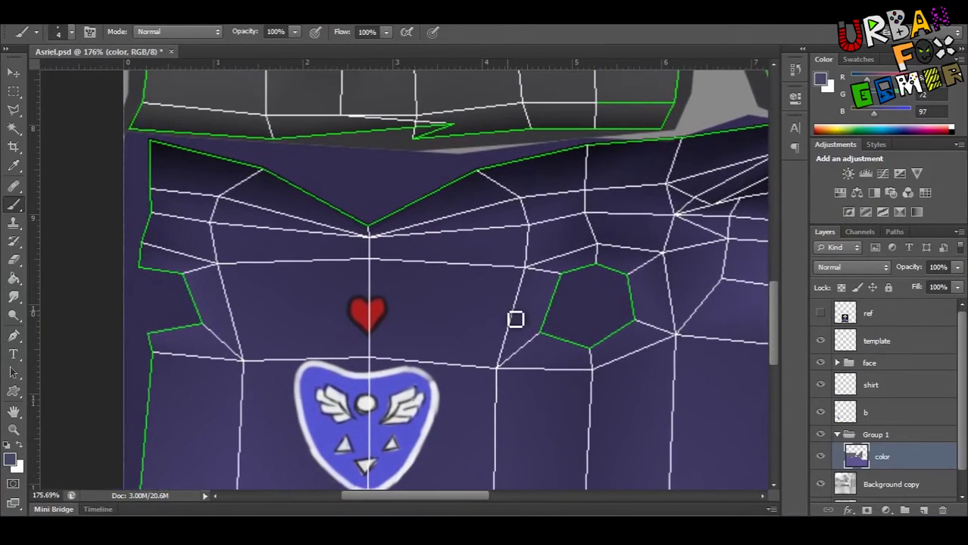
pyautogui.scroll(2, 266, 303)
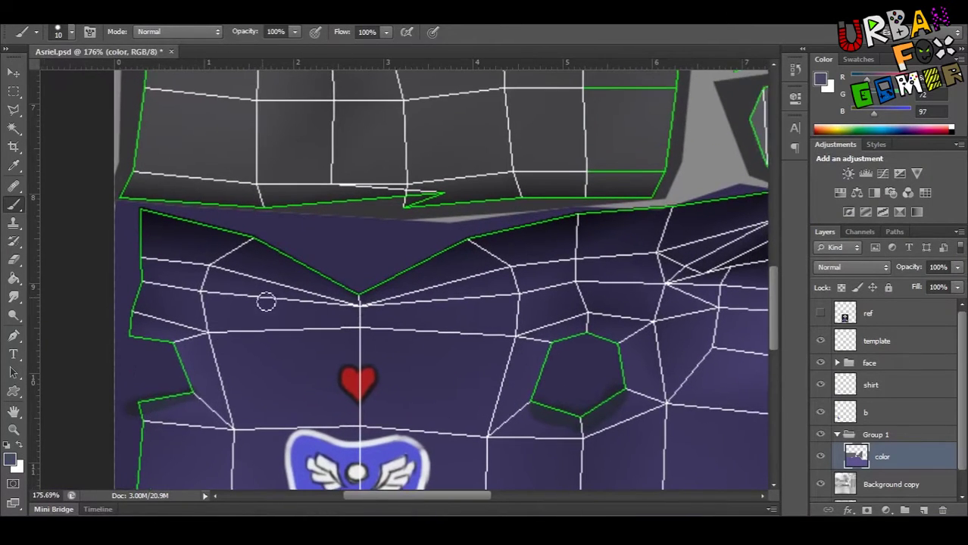
pyautogui.hscroll(5, 213, 297)
pyautogui.hscroll(2, 410, 287)
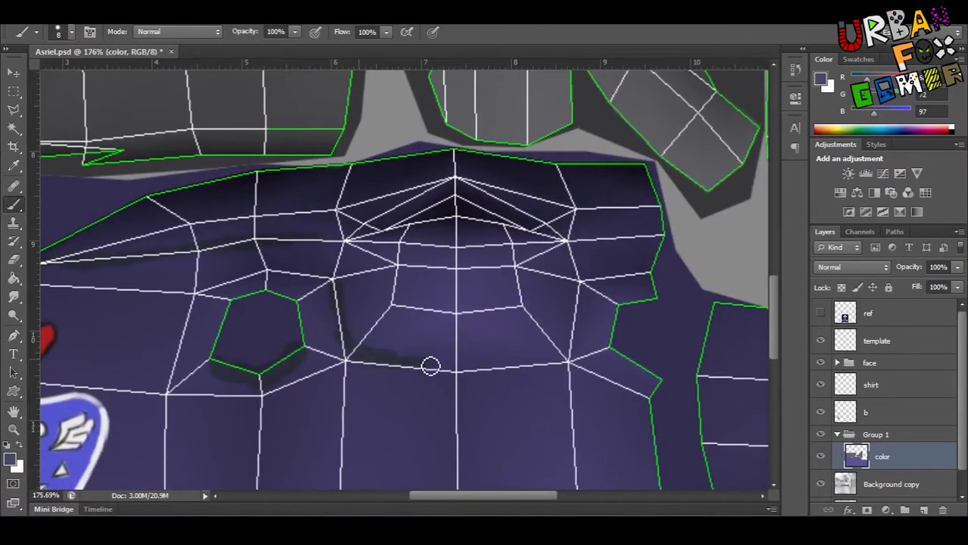
pyautogui.scroll(1, 584, 274)
pyautogui.hscroll(-6, 465, 303)
pyautogui.scroll(-4, 365, 354)
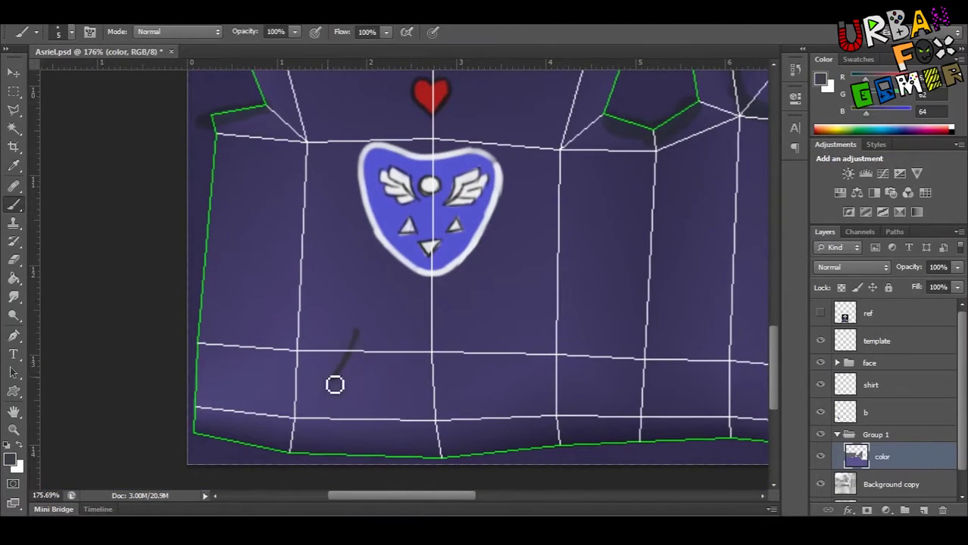
pyautogui.moveTo(331, 341); pyautogui.dragTo(299, 392)
pyautogui.moveTo(455, 327); pyautogui.dragTo(487, 405)
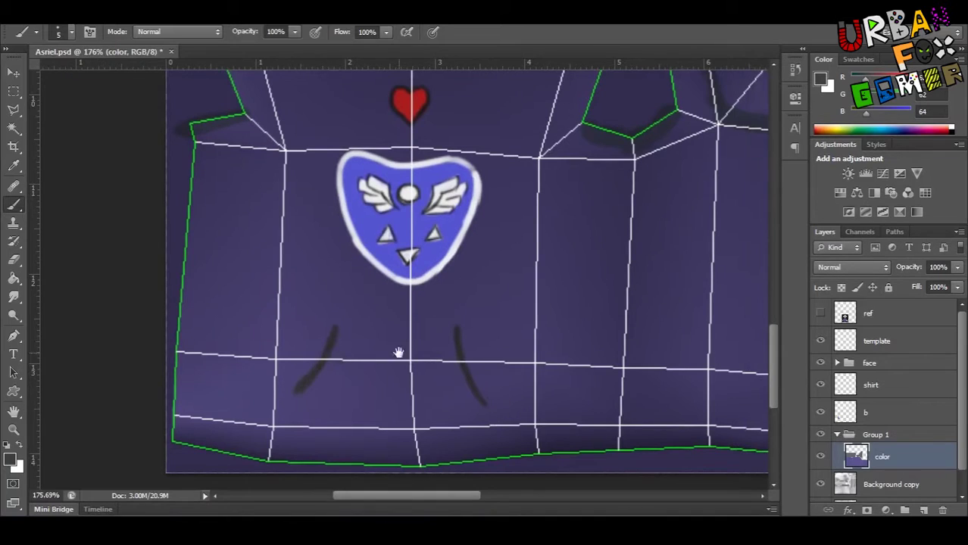
pyautogui.moveTo(398, 353); pyautogui.dragTo(347, 334)
pyautogui.hscroll(1, 404, 324)
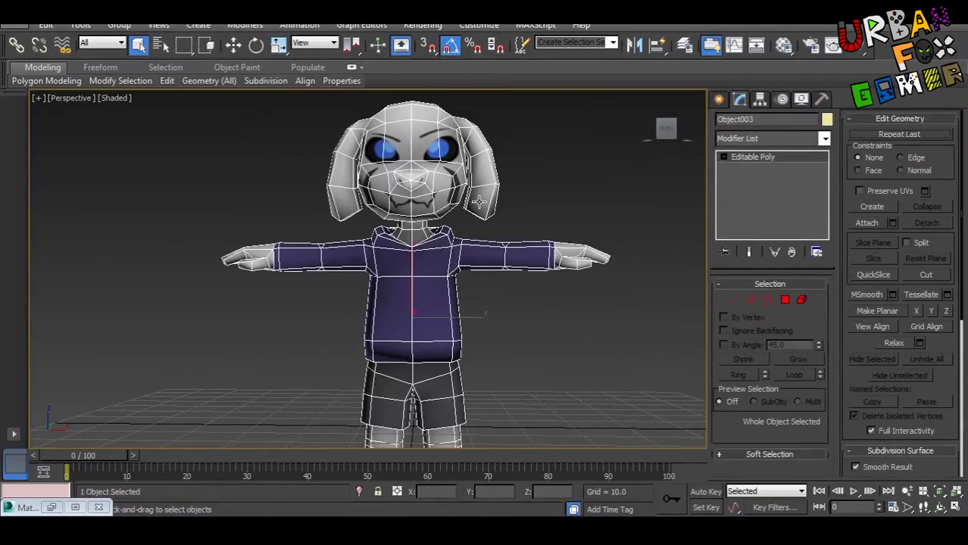
# Orbit around the head in 3ds Max and inspect its polygons with wireframe edges hidden
pyautogui.scroll(5, 479, 202)
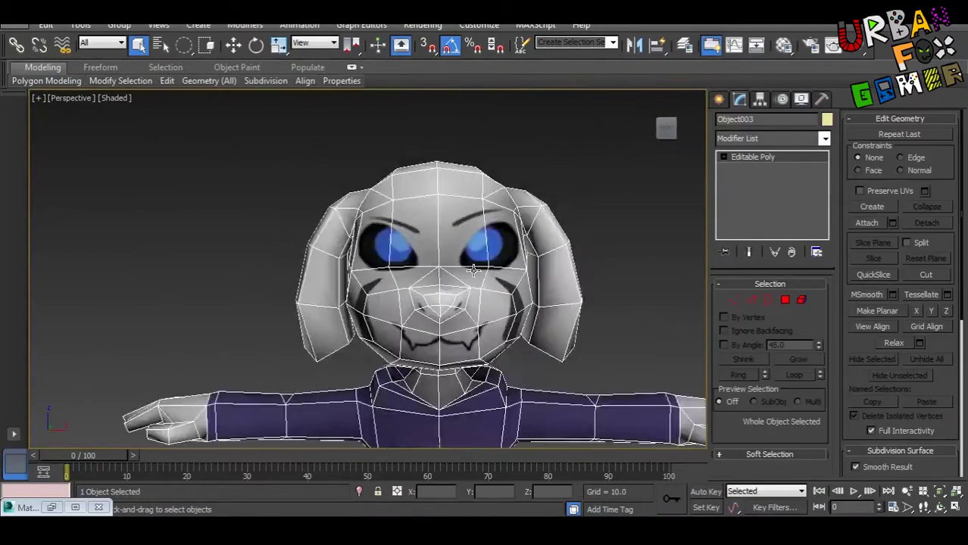
pyautogui.moveTo(473, 269)
pyautogui.keyDown('alt'); pyautogui.mouseDown(button='middle')
pyautogui.moveTo(424, 273)
pyautogui.moveTo(393, 307)
pyautogui.moveTo(512, 339)
pyautogui.mouseUp(button='middle'); pyautogui.keyUp('alt')
pyautogui.press('4')
pyautogui.press('w')
pyautogui.scroll(-4, 393, 306)
pyautogui.press('q')
pyautogui.press('F4')
pyautogui.scroll(3, 428, 324)
pyautogui.click(512, 339)
# Select the nose vertices from a side view in Vertex mode, then deselect the model
pyautogui.press('1')
pyautogui.moveTo(500, 288); pyautogui.dragTo(454, 322)
pyautogui.moveTo(478, 382); pyautogui.dragTo(450, 337)
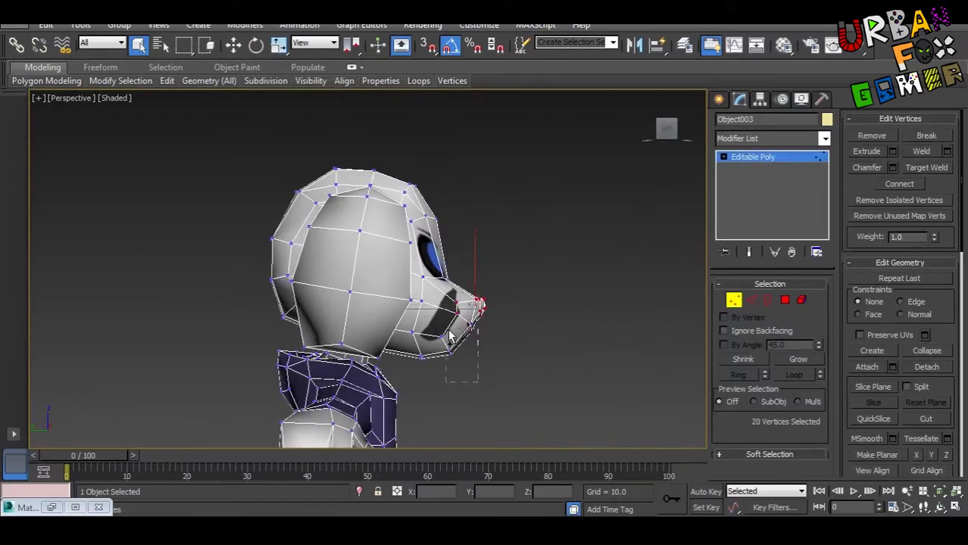
pyautogui.moveTo(450, 335)
pyautogui.keyDown('alt'); pyautogui.mouseDown(button='middle')
pyautogui.moveTo(455, 318)
pyautogui.moveTo(442, 353)
pyautogui.moveTo(454, 334)
pyautogui.mouseUp(button='middle'); pyautogui.keyUp('alt')
pyautogui.scroll(4, 454, 318)
pyautogui.scroll(-4, 455, 318)
pyautogui.scroll(4, 442, 353)
pyautogui.scroll(-5, 485, 341)
pyautogui.click(510, 346)
pyautogui.scroll(2, 428, 322)
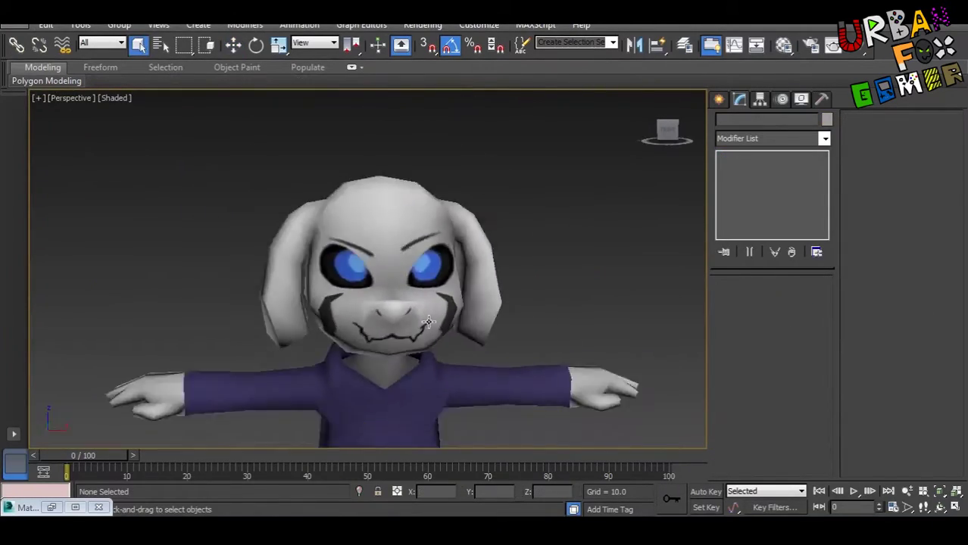
pyautogui.scroll(-3, 428, 321)
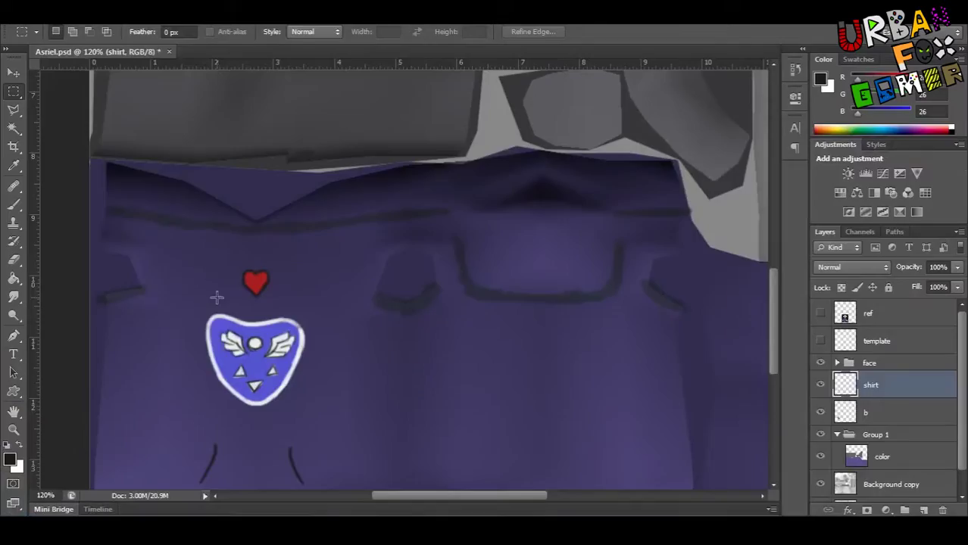
# Re-save the texture as Asriel.png, replacing the old file, and view the textured model
pyautogui.hotkey('ctrl', 'shift', 's')
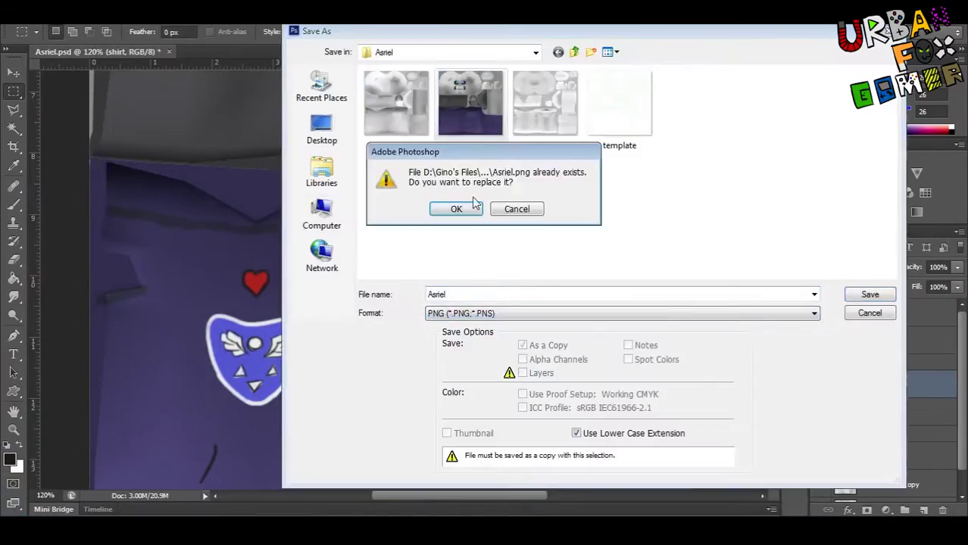
pyautogui.click(471, 206)
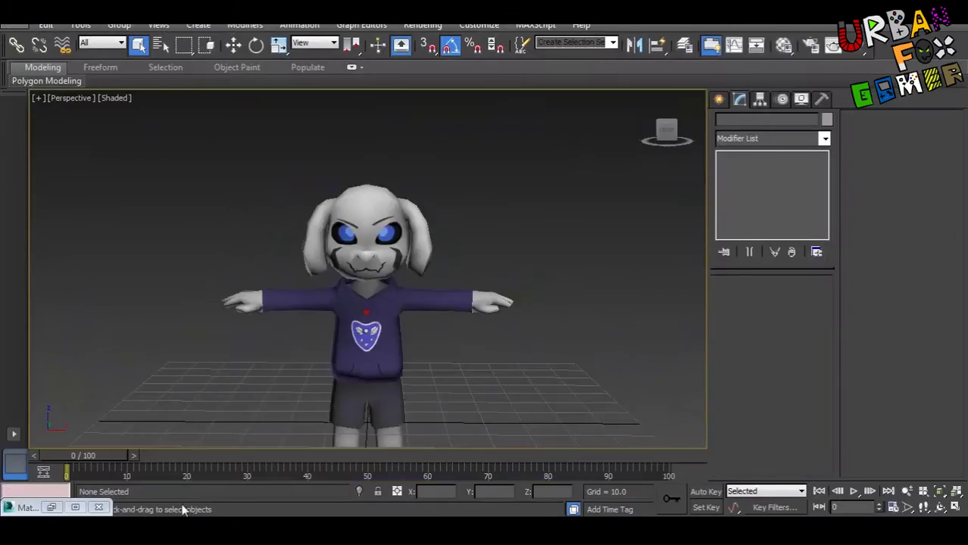
pyautogui.click(450, 333)
pyautogui.scroll(3, 450, 333)
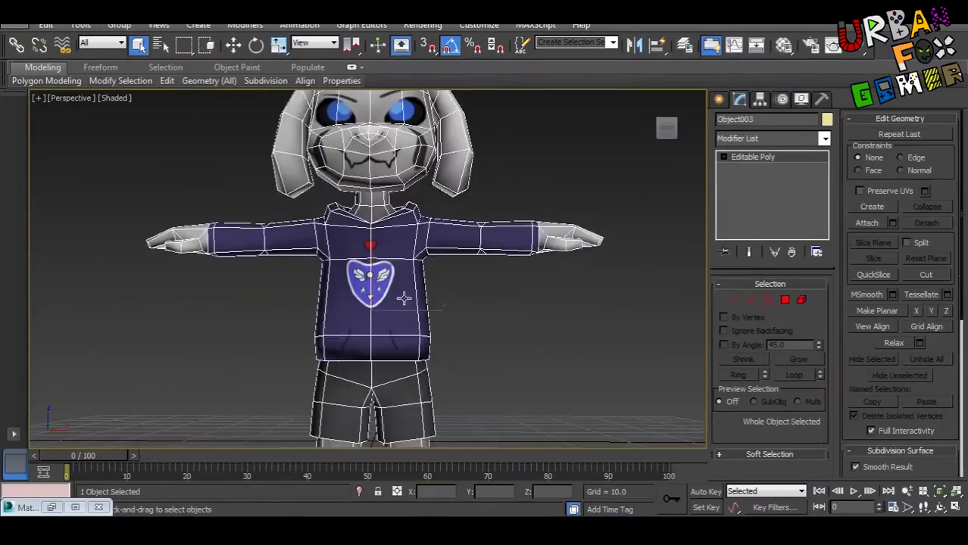
pyautogui.moveTo(450, 334)
pyautogui.keyDown('alt'); pyautogui.mouseDown(button='middle')
pyautogui.moveTo(424, 333)
pyautogui.moveTo(450, 333)
pyautogui.mouseUp(button='middle'); pyautogui.keyUp('alt')
pyautogui.scroll(2, 450, 333)
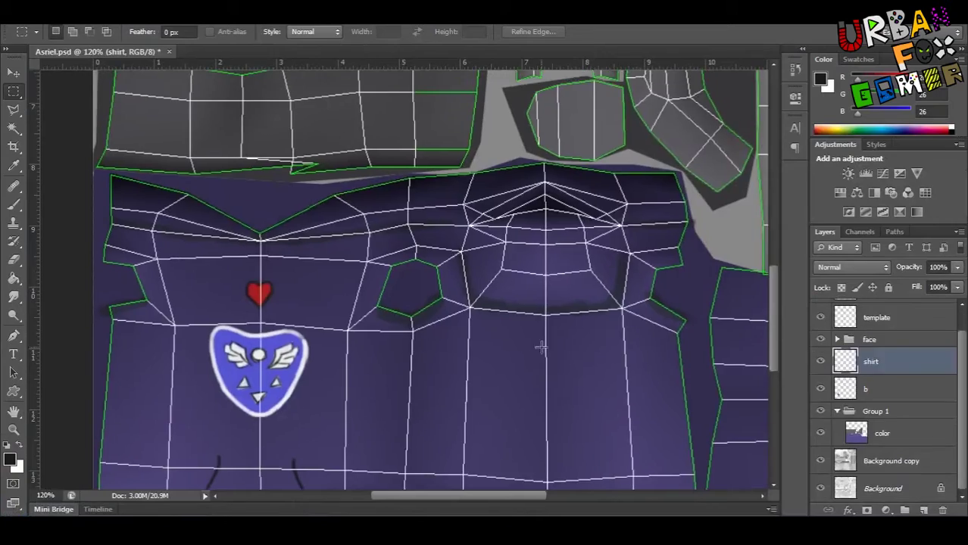
# Merge the b layer into shirt and move the color layer out of Group 1
pyautogui.rightClick(881, 389)
pyautogui.click(803, 342)
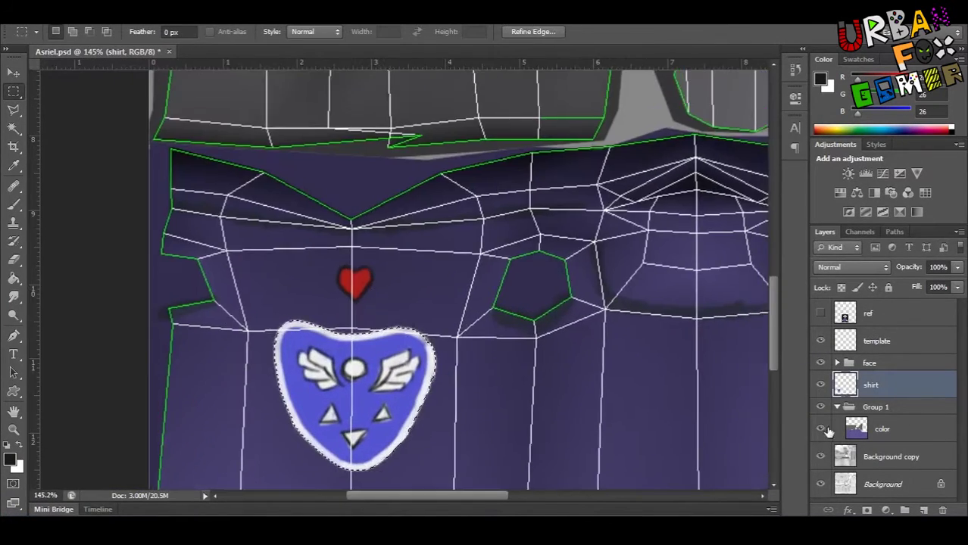
pyautogui.moveTo(882, 429); pyautogui.dragTo(884, 403)
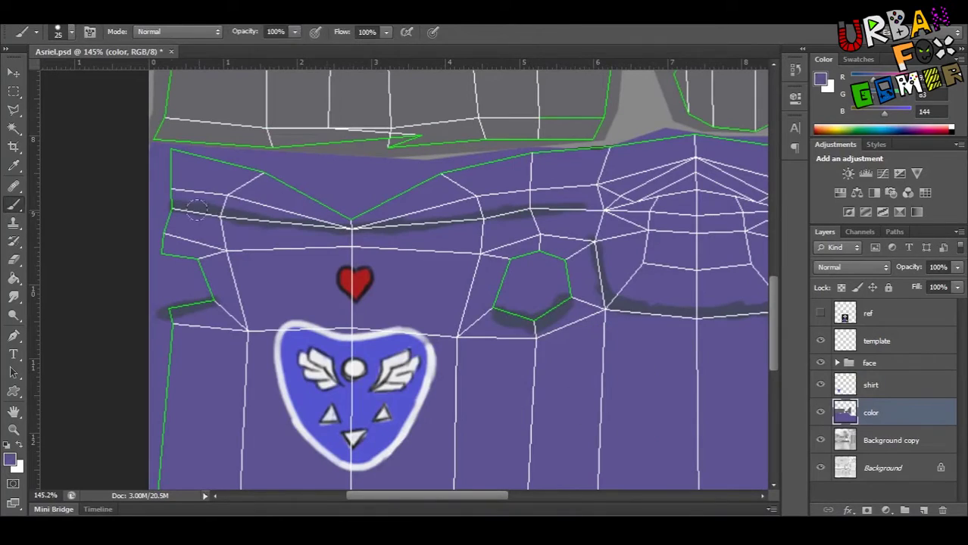
# Set the color layer's blend mode to Multiply and overwrite the saved Asriel.png texture
pyautogui.hscroll(5, 463, 198)
pyautogui.hscroll(2, 493, 331)
pyautogui.scroll(3, 583, 346)
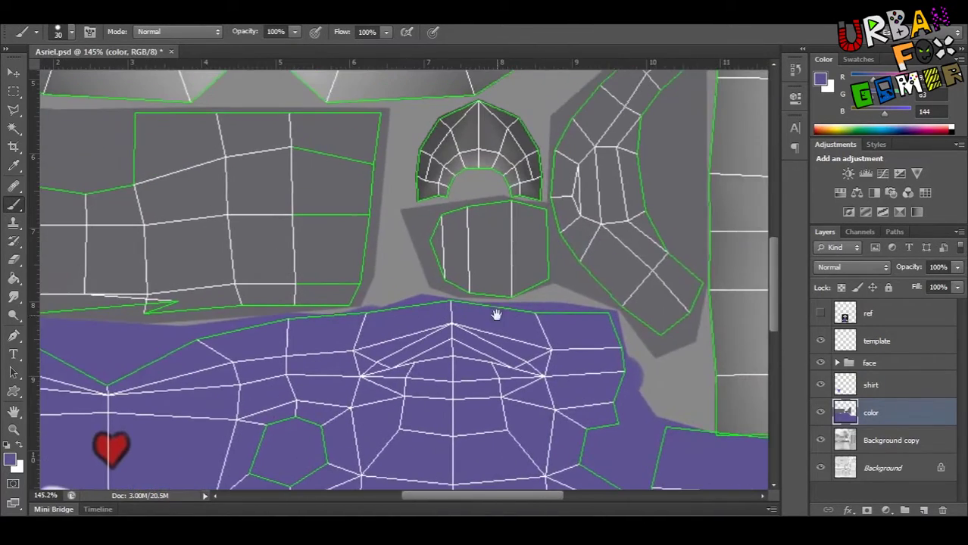
pyautogui.click(852, 267)
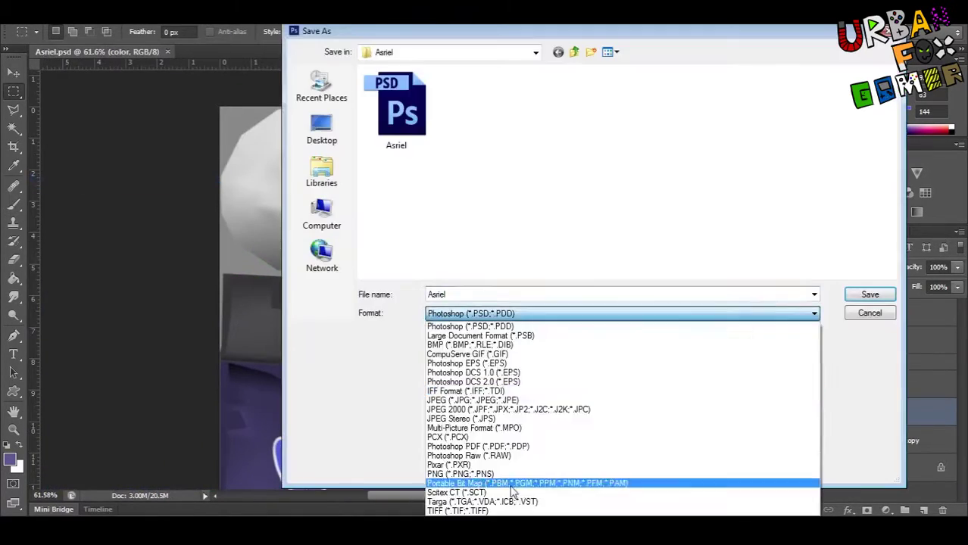
pyautogui.press('Return')
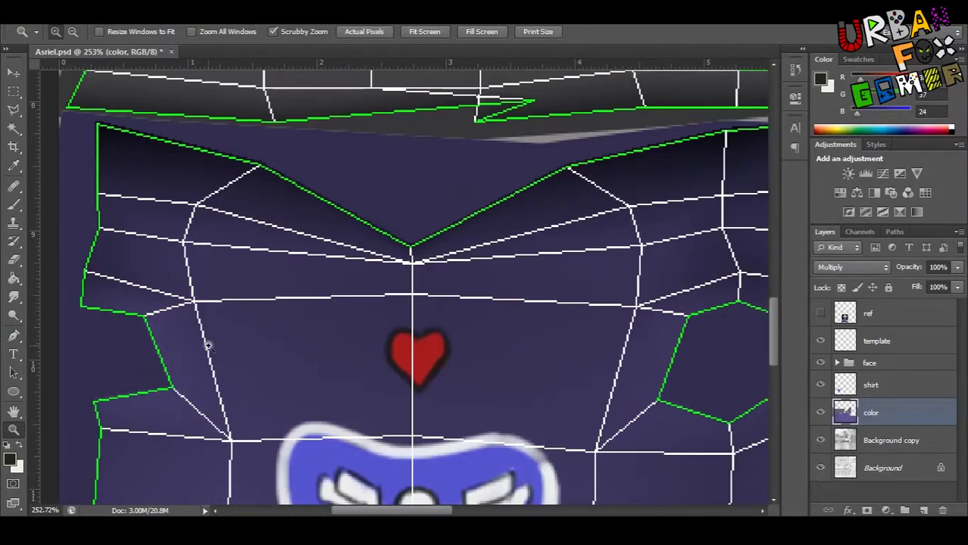
# Pick a light grey foreground and add a new Multiply layer named shadow
pyautogui.press('i')
pyautogui.click(10, 459)
pyautogui.press('Return')
pyautogui.hotkey('ctrl', 'shift', 'n')
pyautogui.write('shadow')
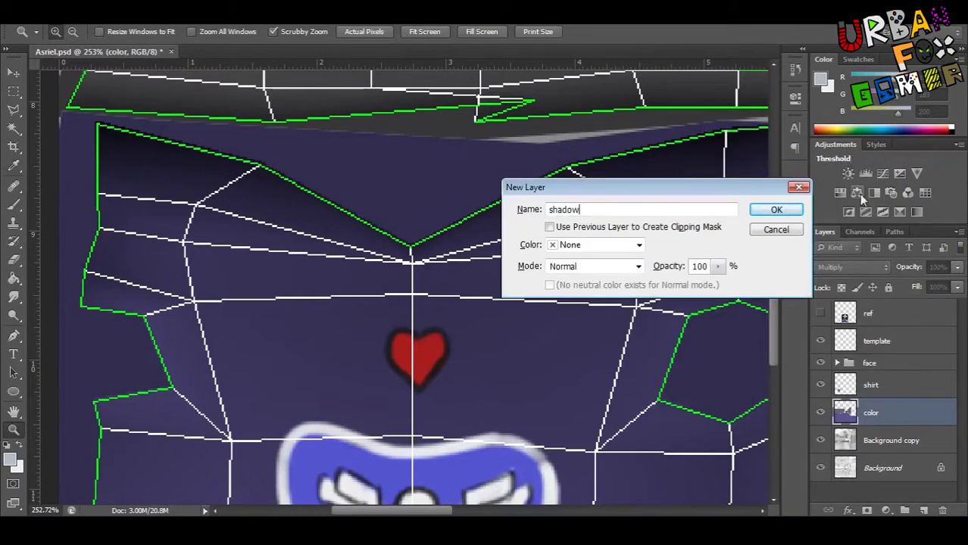
pyautogui.press('Return')
pyautogui.click(852, 266)
pyautogui.click(853, 44)
# Raise the two curved hem lines slightly and drop the selection
pyautogui.rightClick(367, 182)
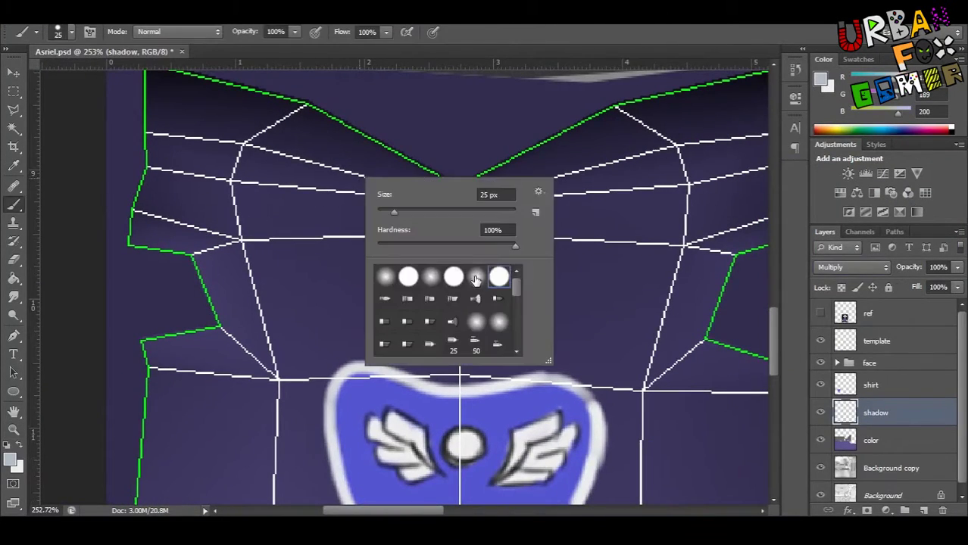
pyautogui.press('Escape')
pyautogui.scroll(2, 239, 242)
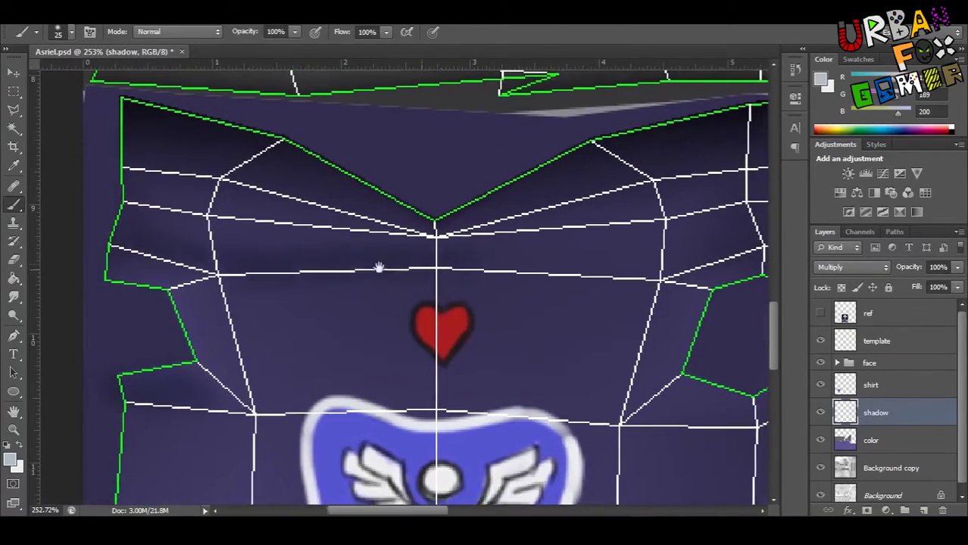
pyautogui.hscroll(4, 364, 269)
pyautogui.hscroll(2, 455, 306)
pyautogui.hscroll(2, 493, 356)
pyautogui.hscroll(-7, 523, 318)
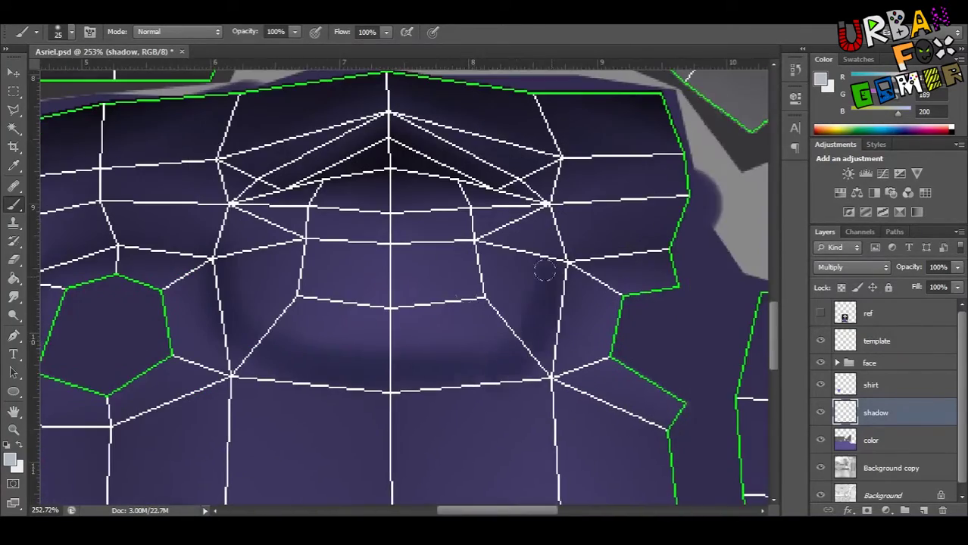
pyautogui.scroll(-3, 591, 258)
pyautogui.scroll(-4, 560, 288)
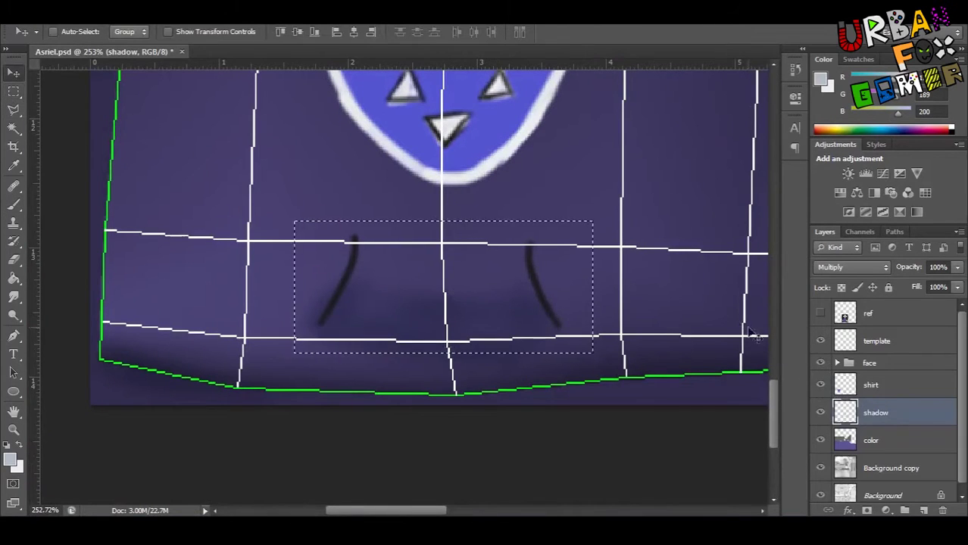
pyautogui.click(832, 412)
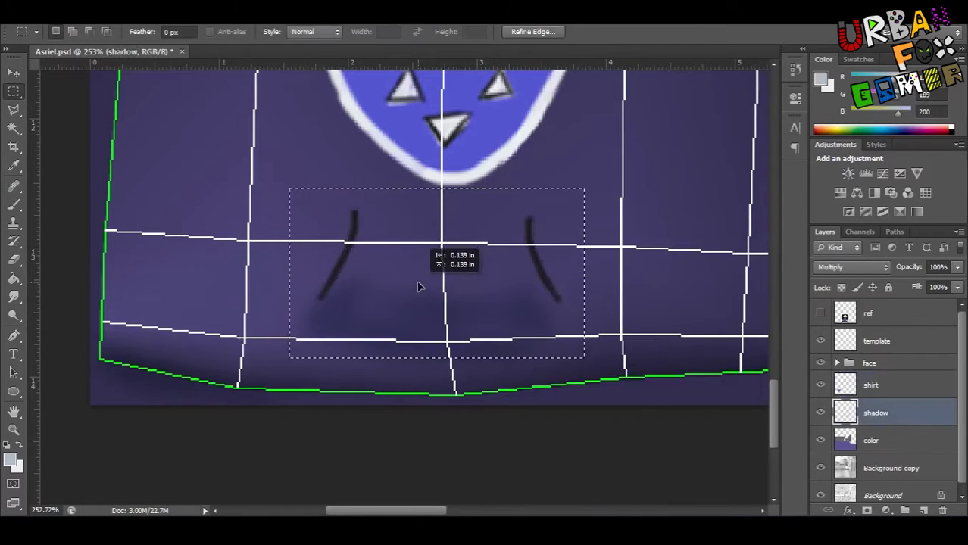
pyautogui.click(634, 322)
# Paint soft dark shadows along the shirt hem, collar and neck opening
pyautogui.moveTo(174, 322); pyautogui.dragTo(378, 324)
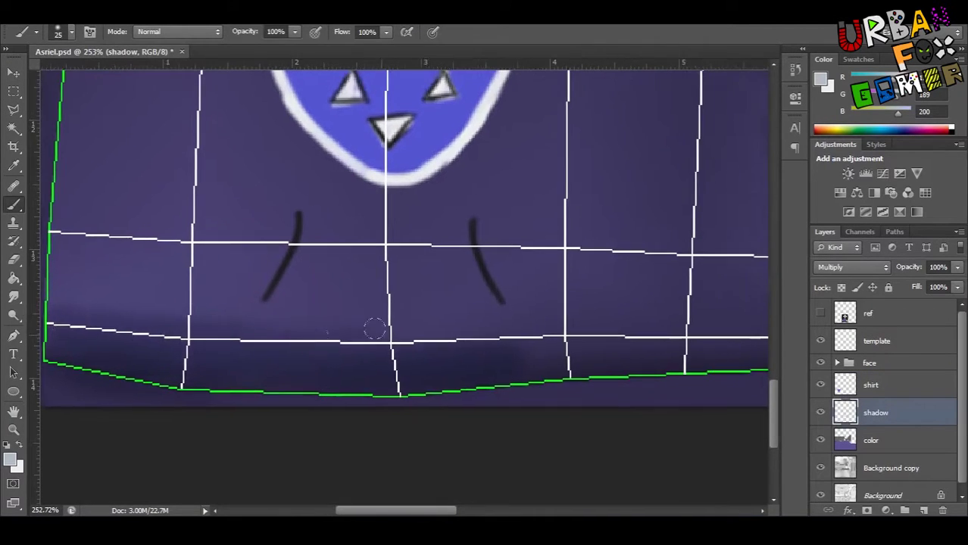
pyautogui.moveTo(512, 367); pyautogui.dragTo(373, 309)
pyautogui.moveTo(515, 265); pyautogui.dragTo(371, 269)
pyautogui.keyDown('ctrl'); pyautogui.hscroll(2, 344, 284); pyautogui.keyUp('ctrl')
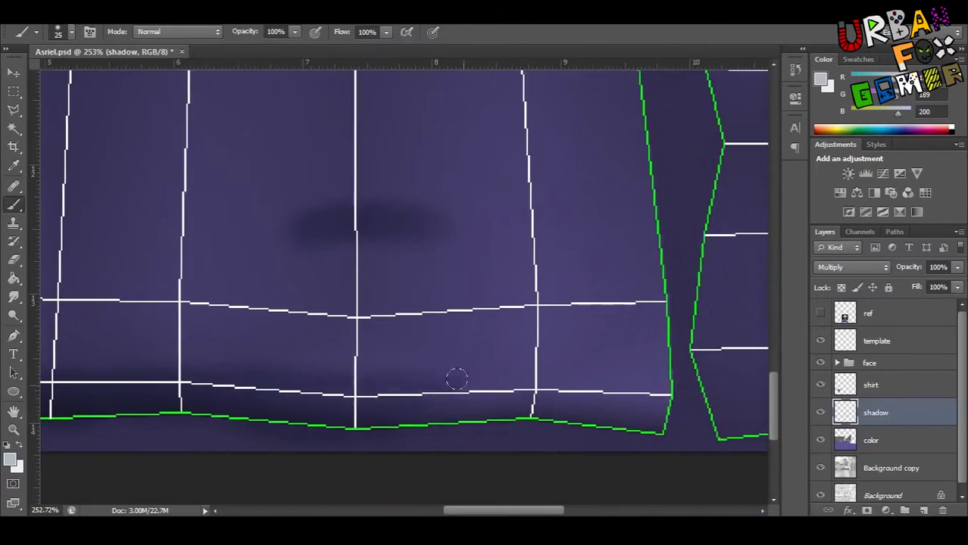
pyautogui.keyDown('ctrl'); pyautogui.hscroll(3, 453, 379); pyautogui.keyUp('ctrl')
pyautogui.keyDown('ctrl'); pyautogui.hscroll(-10, 375, 372); pyautogui.keyUp('ctrl')
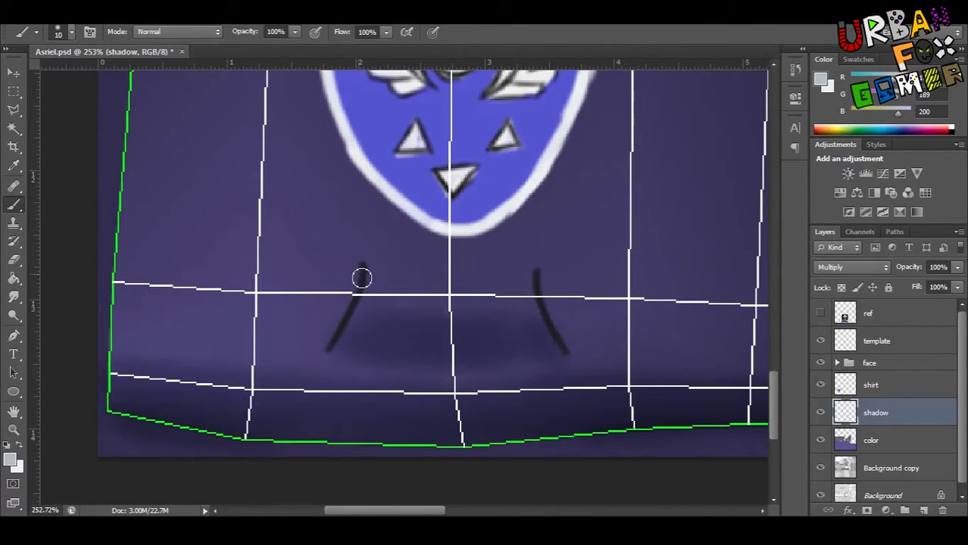
pyautogui.keyDown('ctrl'); pyautogui.hscroll(2, 359, 290); pyautogui.keyUp('ctrl')
pyautogui.scroll(4, 425, 309)
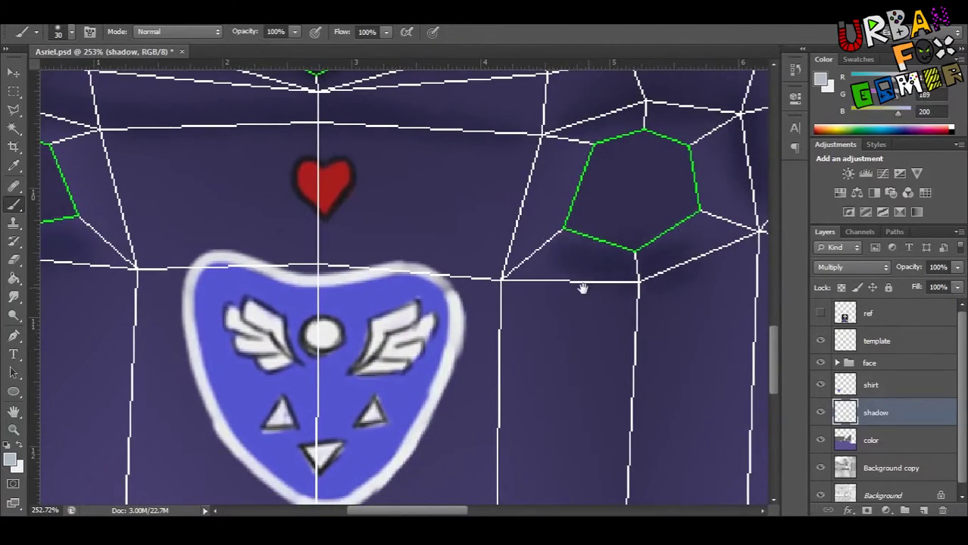
pyautogui.scroll(5, 582, 289)
pyautogui.keyDown('ctrl'); pyautogui.hscroll(-2, 224, 242); pyautogui.keyUp('ctrl')
pyautogui.press('[')
pyautogui.moveTo(232, 224); pyautogui.dragTo(273, 356)
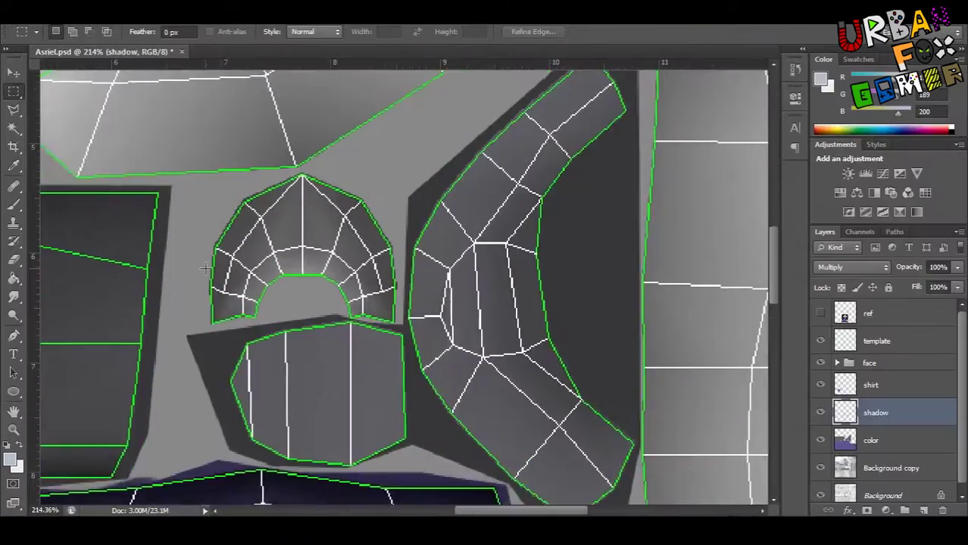
# With a smaller brush, paint soft shadow strokes between the fingers of the right hand
pyautogui.keyDown('alt'); pyautogui.scroll(2, 206, 267); pyautogui.keyUp('alt')
pyautogui.press('b')
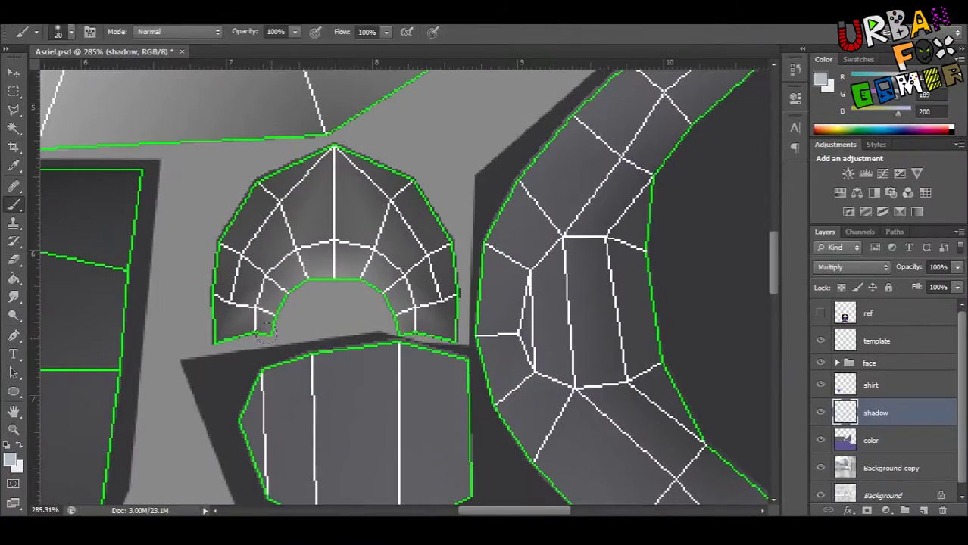
pyautogui.scroll(-3, 378, 228)
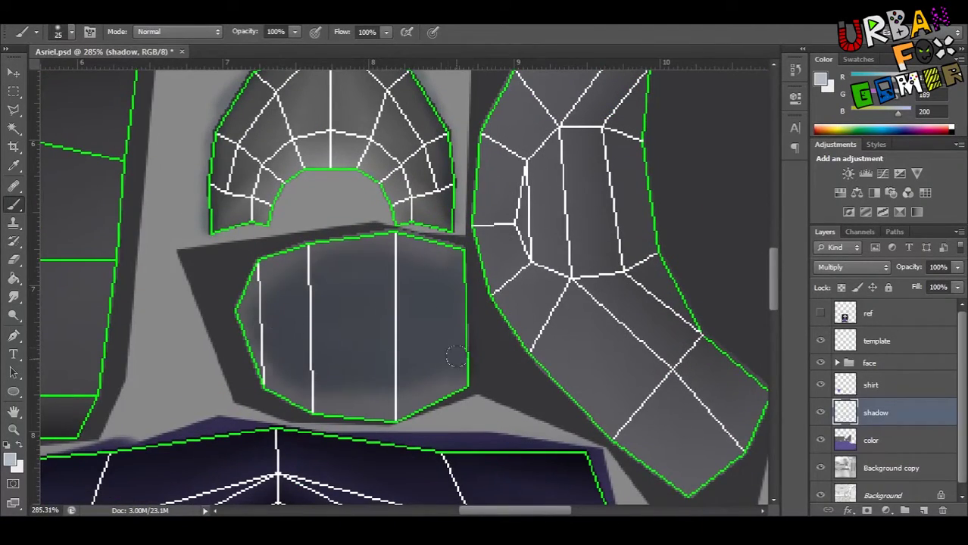
pyautogui.moveTo(455, 357); pyautogui.dragTo(305, 369)
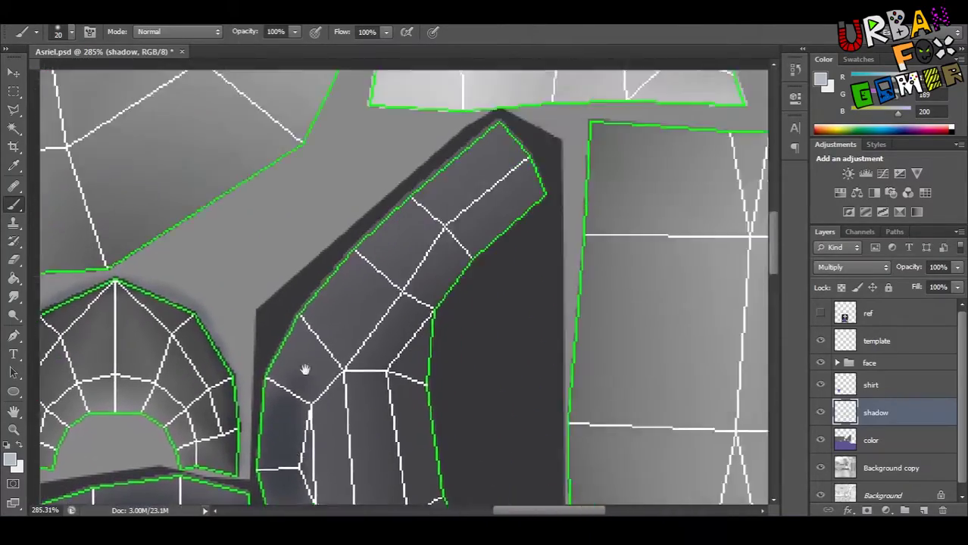
pyautogui.scroll(-3, 304, 370)
pyautogui.hscroll(5, 309, 264)
pyautogui.press('e')
pyautogui.hotkey('ctrl', '1')
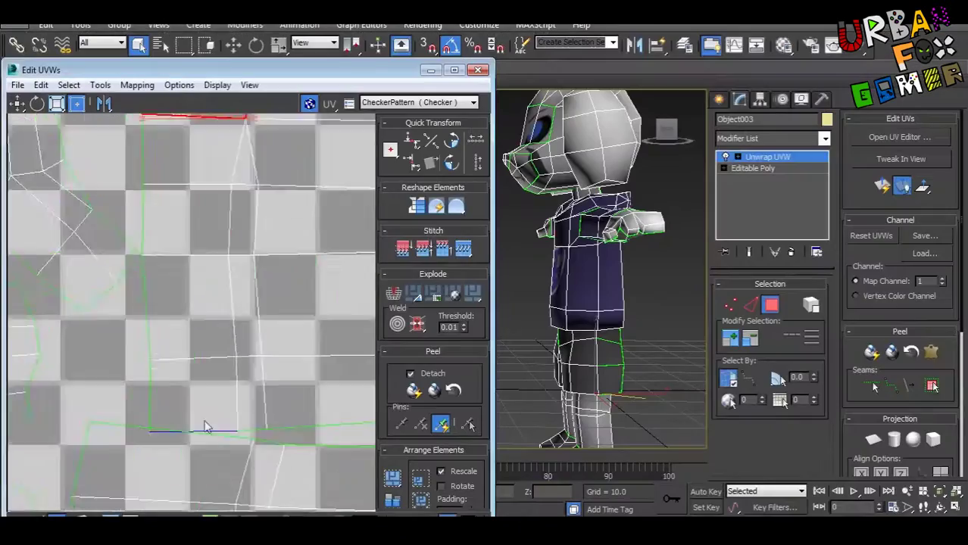
pyautogui.press('1')
pyautogui.scroll(3, 103, 383)
pyautogui.scroll(3, 118, 375)
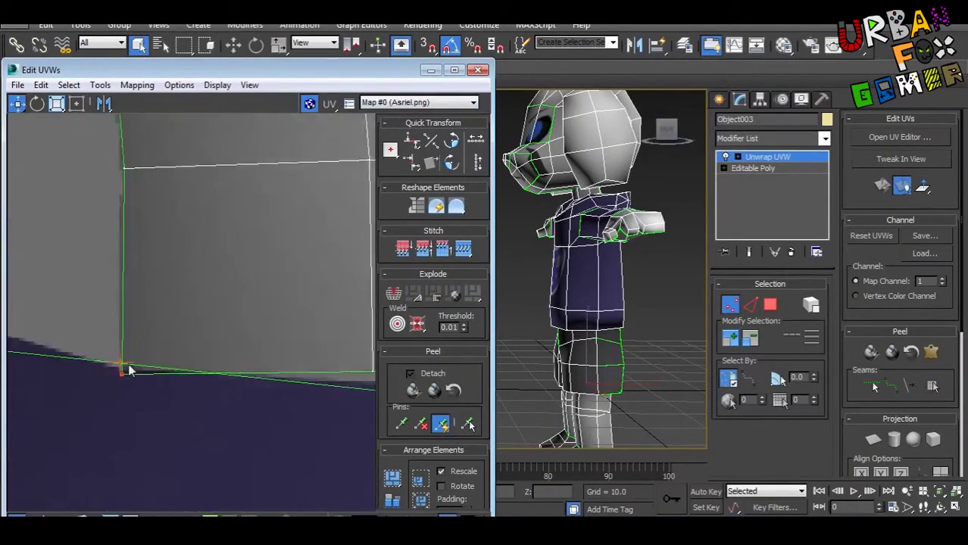
pyautogui.scroll(-4, 90, 326)
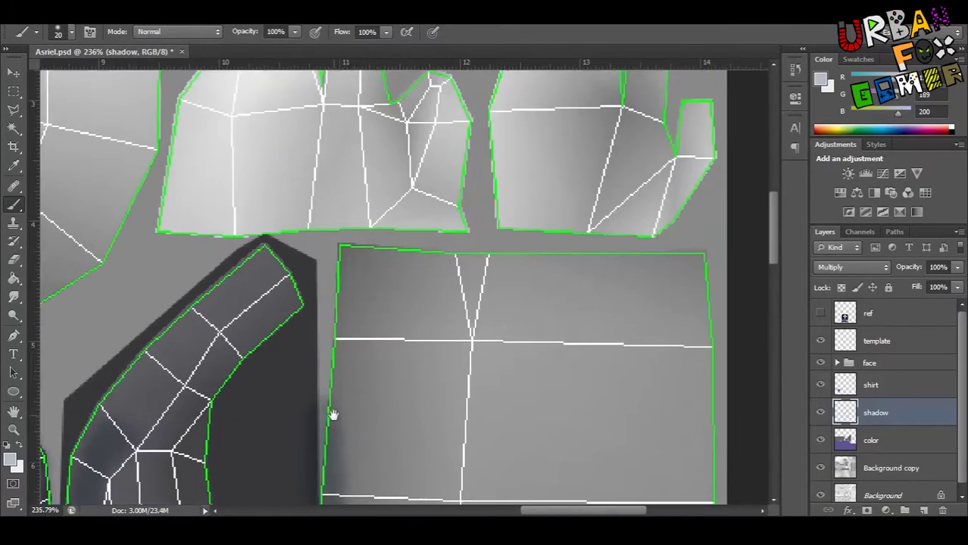
pyautogui.moveTo(334, 411)
pyautogui.mouseDown()
pyautogui.moveTo(355, 301)
pyautogui.moveTo(393, 441)
pyautogui.mouseUp()
pyautogui.press('[')
pyautogui.scroll(-3, 360, 214)
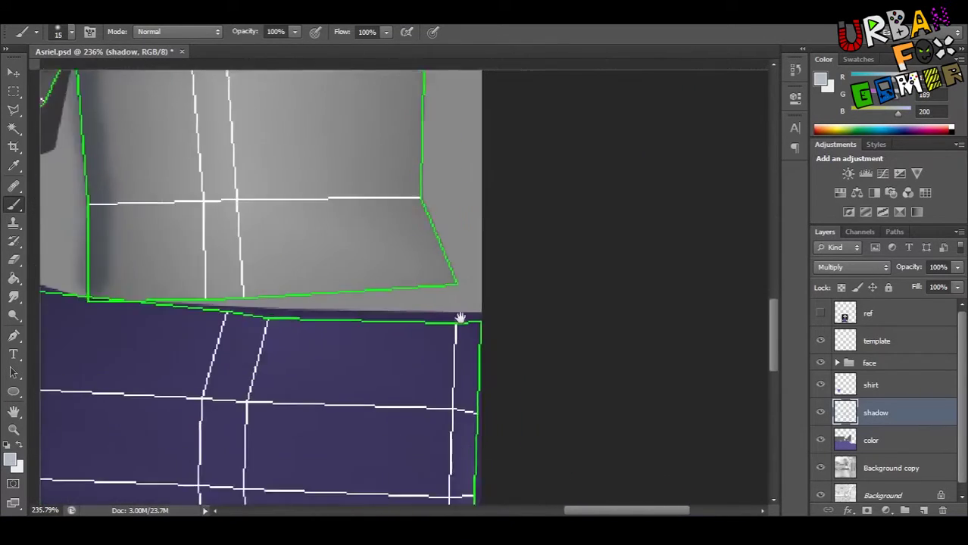
pyautogui.scroll(2, 458, 317)
pyautogui.scroll(3, 502, 253)
pyautogui.scroll(3, 502, 253)
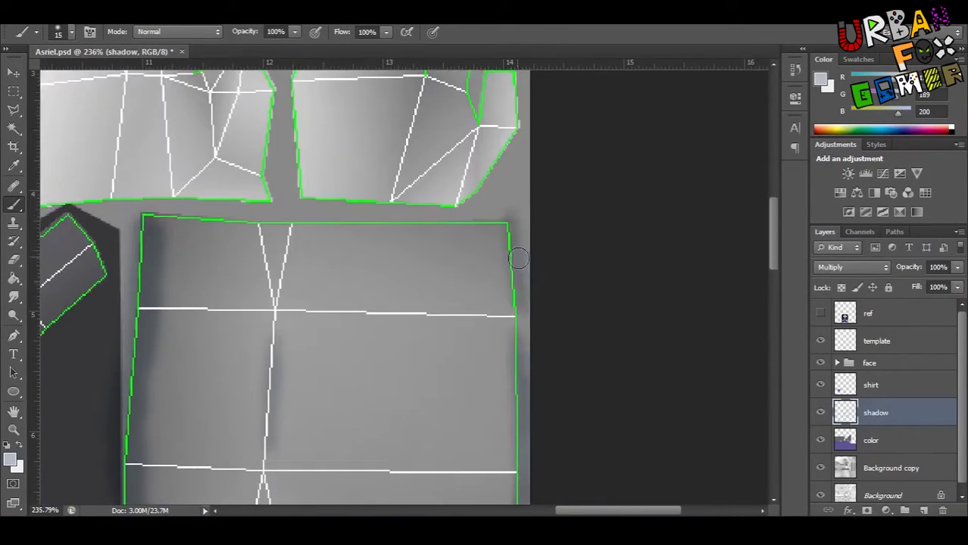
pyautogui.scroll(3, 522, 303)
pyautogui.scroll(1, 501, 341)
pyautogui.keyDown('ctrl'); pyautogui.hscroll(-1, 501, 341); pyautogui.keyUp('ctrl')
pyautogui.moveTo(492, 312); pyautogui.dragTo(501, 263)
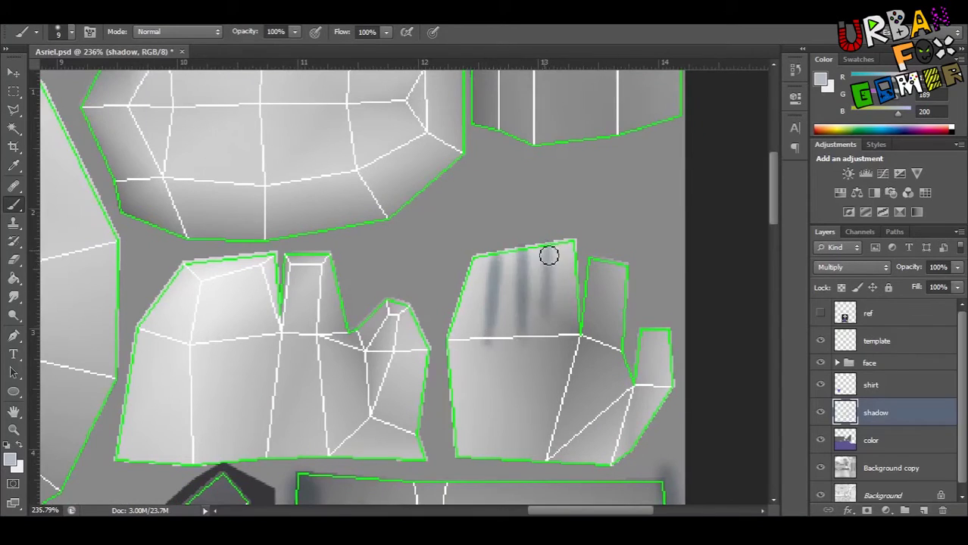
pyautogui.scroll(-2, 549, 256)
pyautogui.keyDown('ctrl'); pyautogui.hscroll(1, 523, 303); pyautogui.keyUp('ctrl')
pyautogui.keyDown('ctrl'); pyautogui.hscroll(-2, 493, 303); pyautogui.keyUp('ctrl')
pyautogui.scroll(1, 484, 273)
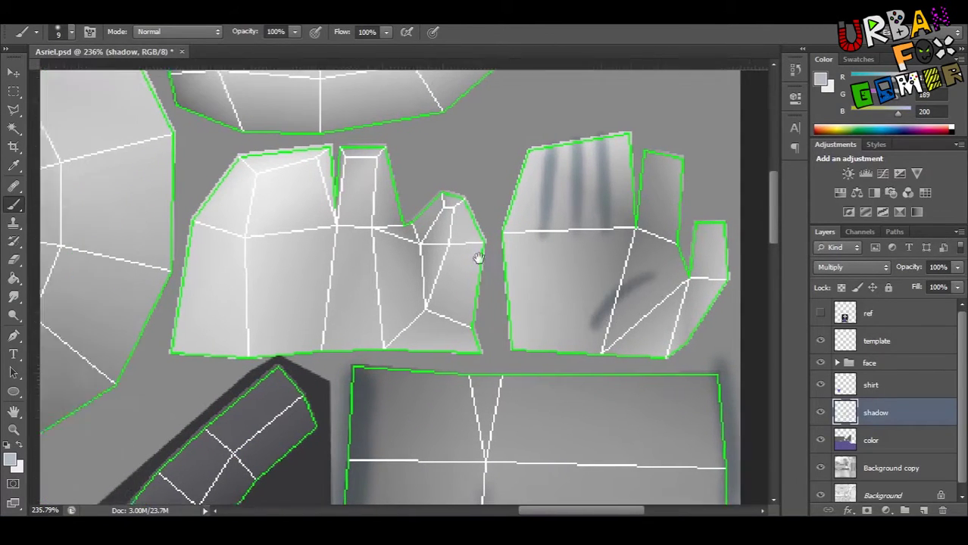
pyautogui.keyDown('ctrl'); pyautogui.hscroll(-1, 329, 200); pyautogui.keyUp('ctrl')
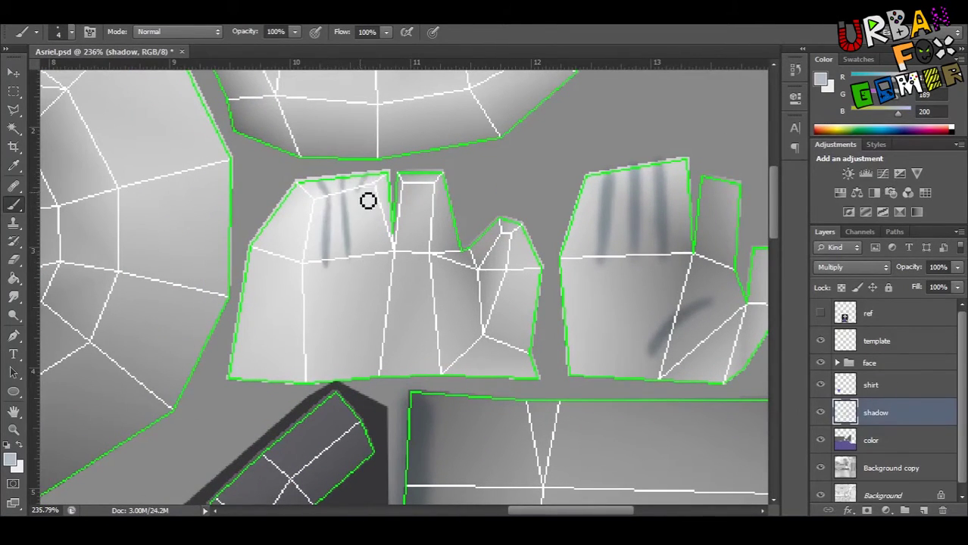
pyautogui.scroll(4, 409, 258)
pyautogui.scroll(-6, 436, 281)
pyautogui.keyDown('ctrl'); pyautogui.hscroll(-3, 466, 258); pyautogui.keyUp('ctrl')
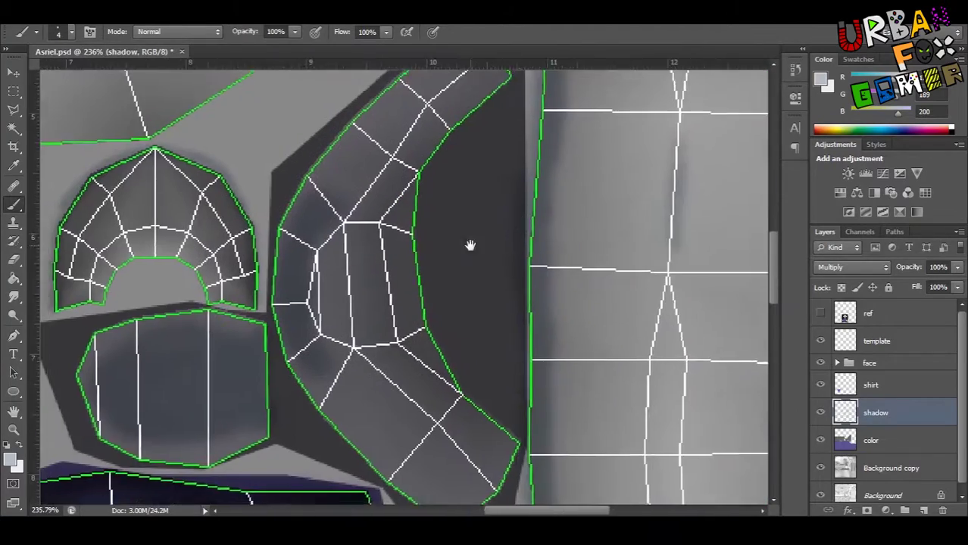
pyautogui.keyDown('ctrl'); pyautogui.hscroll(-2, 447, 238); pyautogui.keyUp('ctrl')
# Shade the cuff piece with a larger brush and tidy edges with a 35 px eraser
pyautogui.press(']')
pyautogui.press(']')
pyautogui.press(']')
pyautogui.scroll(1, 454, 228)
pyautogui.keyDown('ctrl'); pyautogui.hscroll(1, 470, 219); pyautogui.keyUp('ctrl')
pyautogui.scroll(1, 393, 235)
pyautogui.keyDown('ctrl'); pyautogui.hscroll(1, 390, 239); pyautogui.keyUp('ctrl')
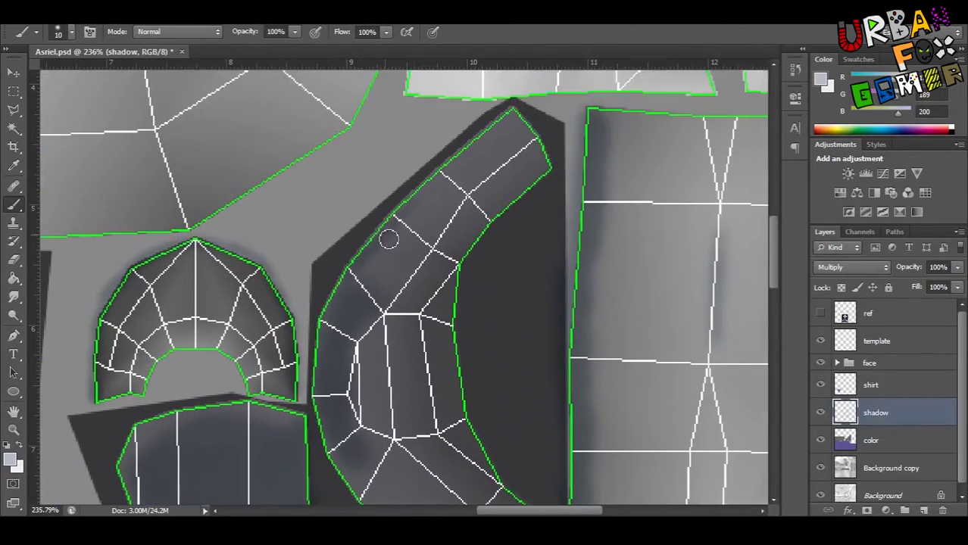
pyautogui.scroll(-4, 406, 314)
pyautogui.scroll(2, 384, 265)
pyautogui.keyDown('ctrl'); pyautogui.hscroll(-1, 384, 266); pyautogui.keyUp('ctrl')
pyautogui.press('e')
pyautogui.rightClick(455, 227)
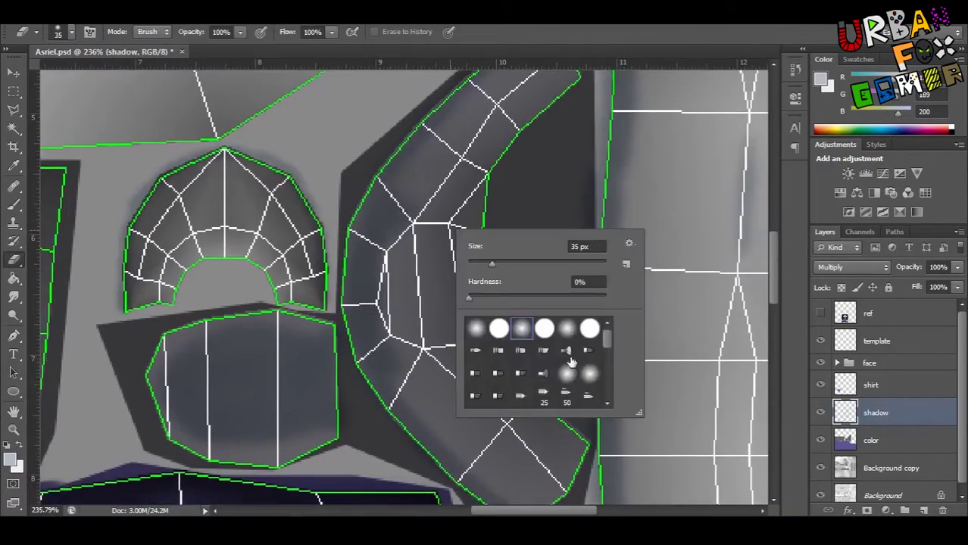
pyautogui.press('Return')
pyautogui.scroll(4, 425, 250)
pyautogui.press('b')
pyautogui.scroll(-1, 470, 227)
pyautogui.scroll(-2, 518, 180)
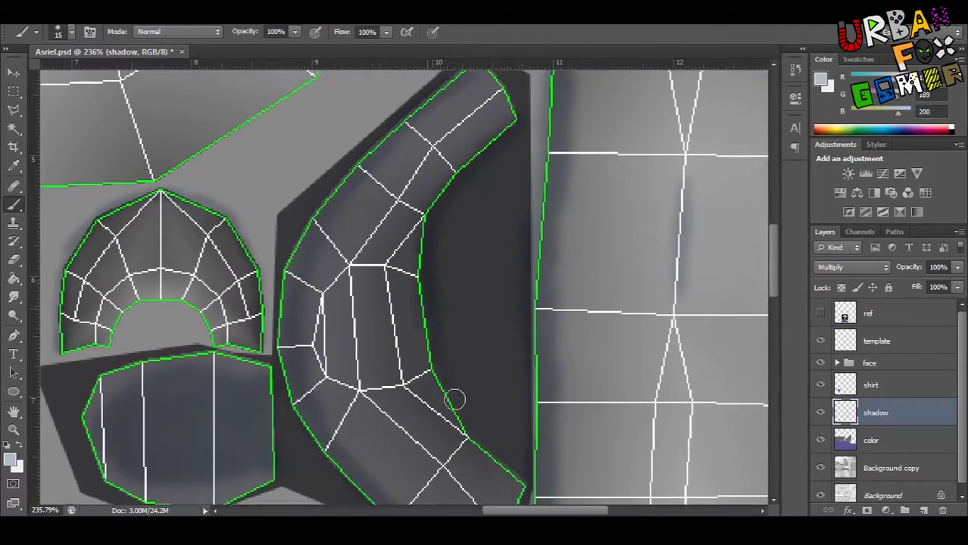
pyautogui.scroll(2, 453, 399)
pyautogui.keyDown('ctrl'); pyautogui.hscroll(-1, 441, 348); pyautogui.keyUp('ctrl')
pyautogui.scroll(-3, 424, 318)
pyautogui.keyDown('ctrl'); pyautogui.hscroll(-1, 393, 303); pyautogui.keyUp('ctrl')
pyautogui.press('e')
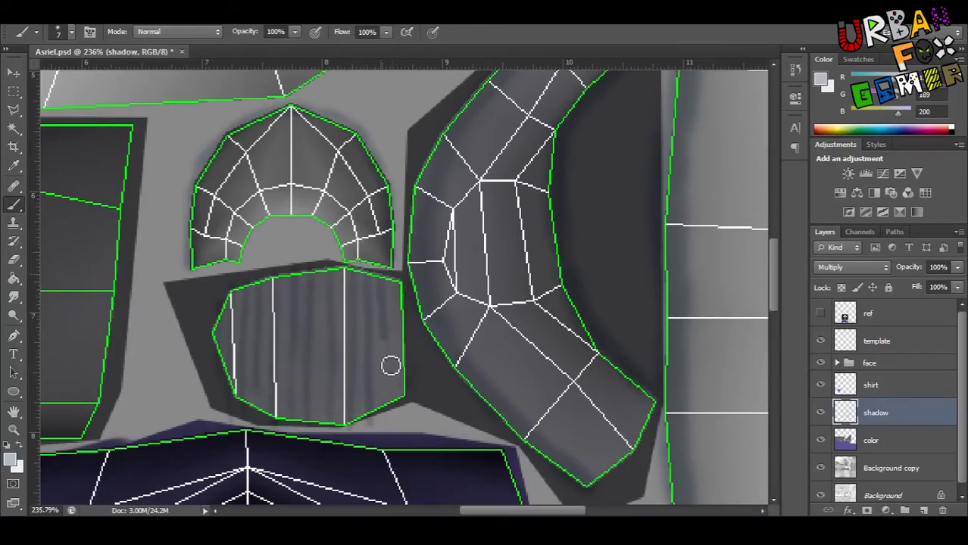
pyautogui.scroll(-3, 390, 366)
pyautogui.scroll(1, 473, 203)
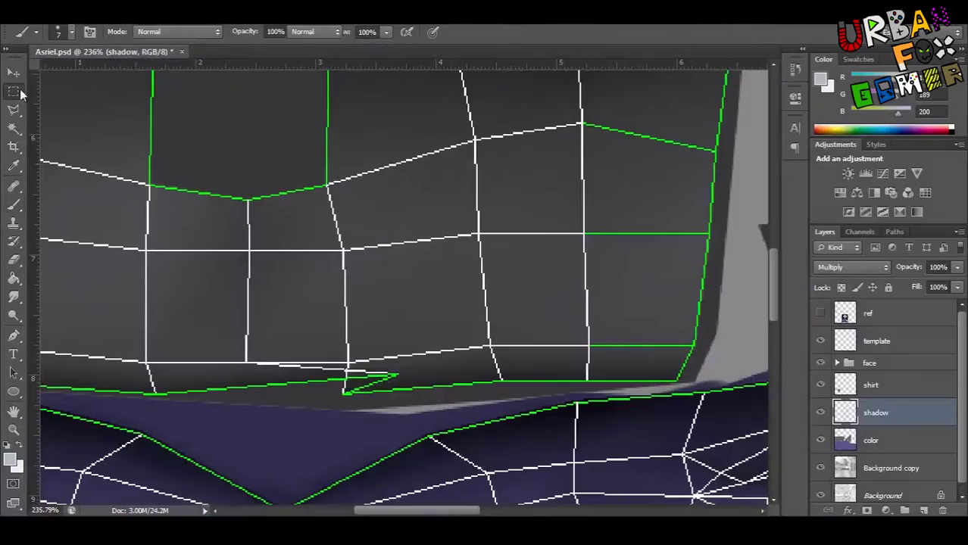
# On Background copy, lasso the grey strip under the shirt edge and smudge it smooth
pyautogui.click(20, 91)
pyautogui.hotkey('alt', '[')
pyautogui.hotkey('alt', '[')
pyautogui.click(426, 312)
pyautogui.keyDown('alt'); pyautogui.scroll(1, 426, 313); pyautogui.keyUp('alt')
pyautogui.press('r')
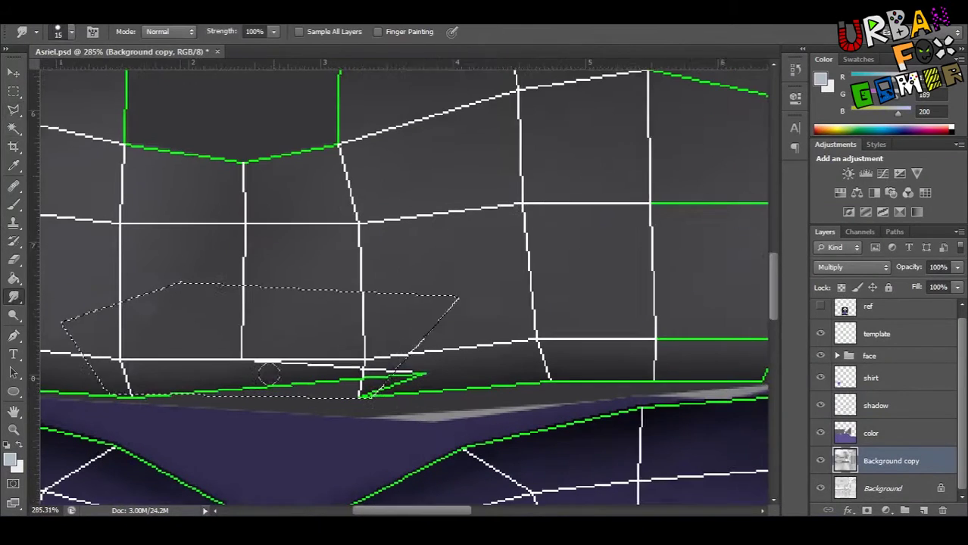
pyautogui.hotkey('alt', '[')
pyautogui.hotkey('alt', ']')
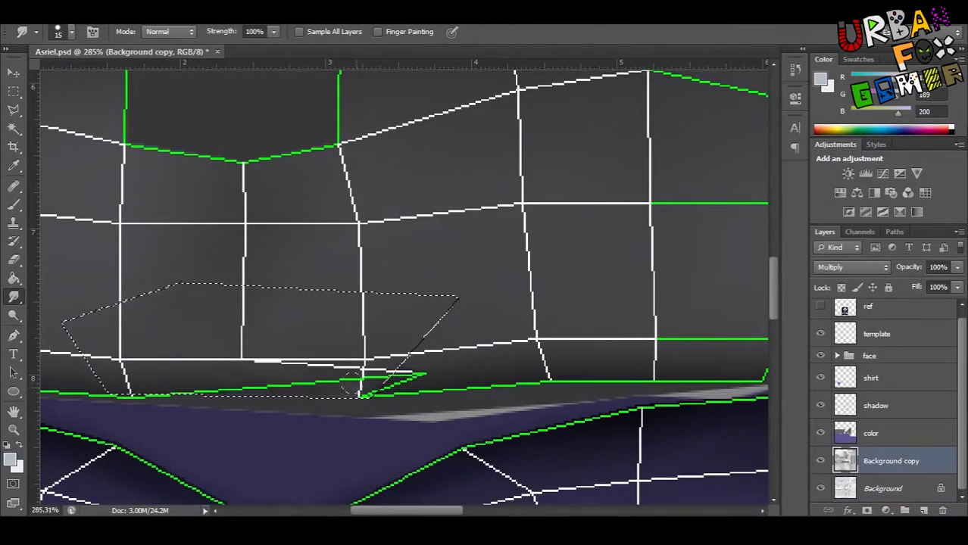
# Toggle the UV template wireframe off and on, and bring the head and face pieces into view
pyautogui.click(820, 334)
pyautogui.press('m')
pyautogui.keyDown('alt'); pyautogui.scroll(-2, 454, 303); pyautogui.keyUp('alt')
pyautogui.click(821, 341)
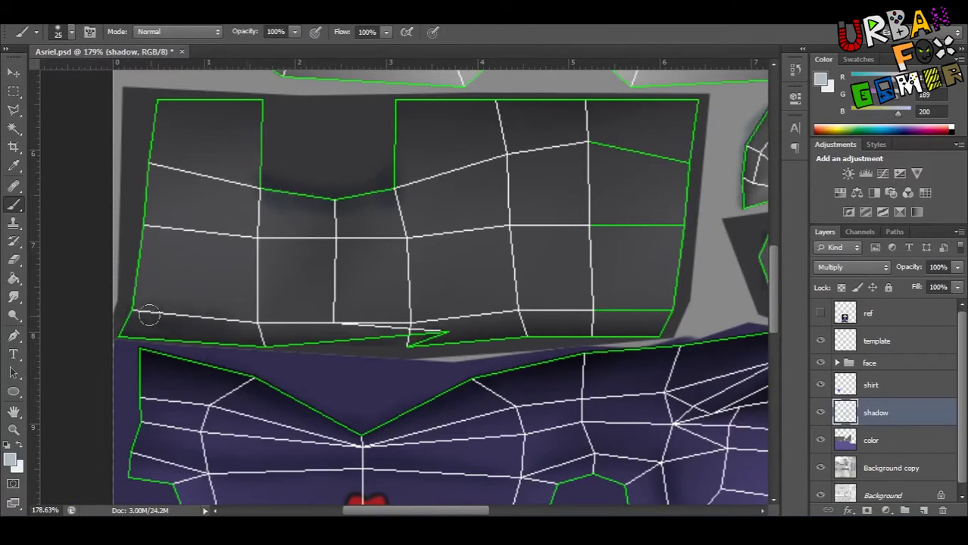
pyautogui.moveTo(582, 315); pyautogui.dragTo(483, 319)
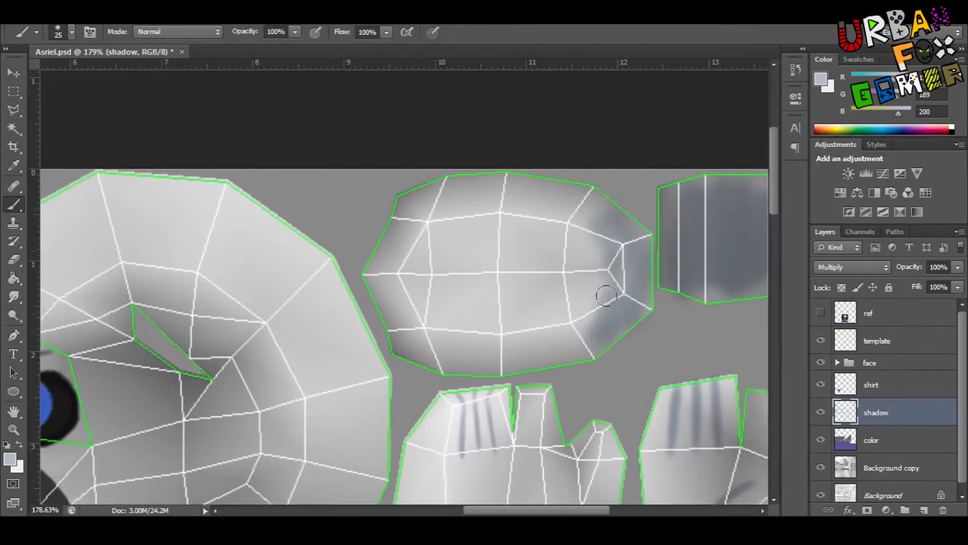
pyautogui.moveTo(505, 248); pyautogui.dragTo(532, 293)
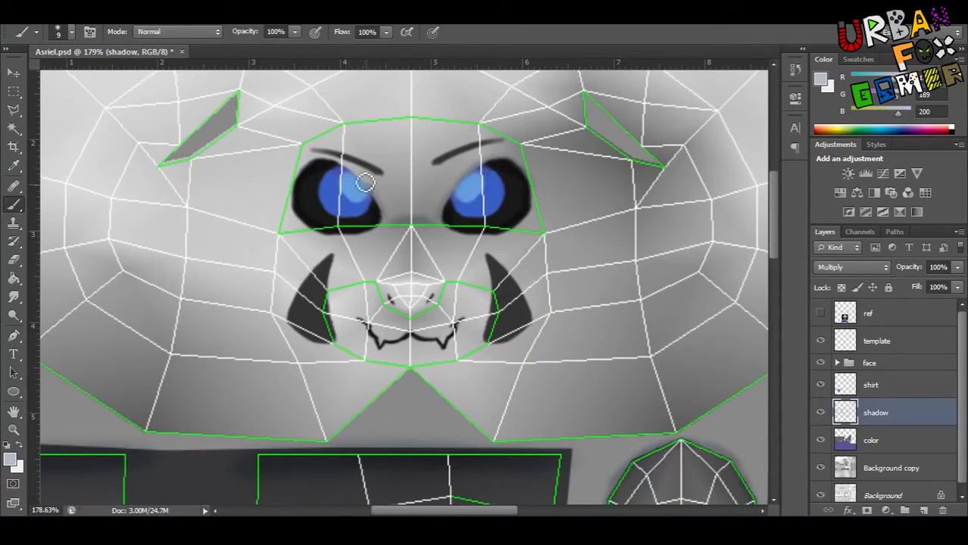
pyautogui.keyDown('alt'); pyautogui.scroll(3, 382, 309); pyautogui.keyUp('alt')
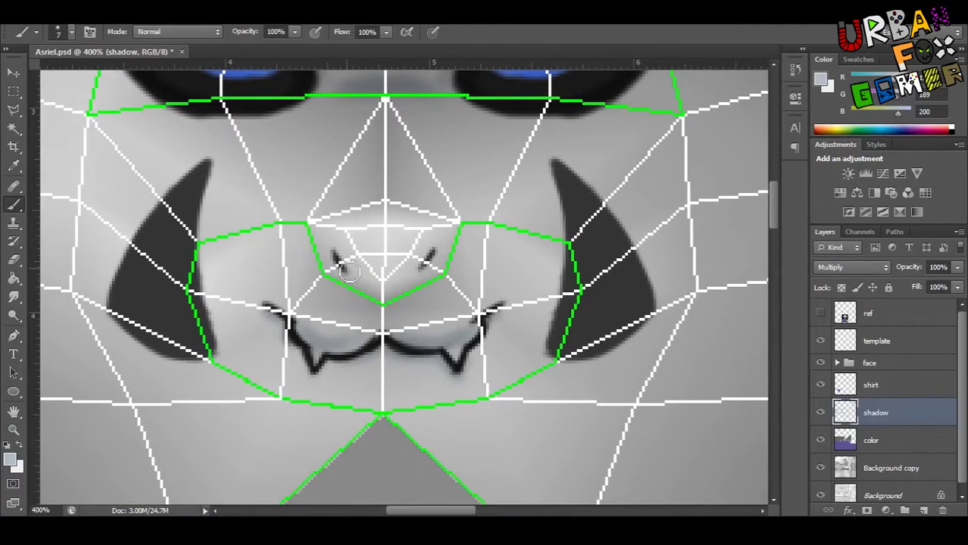
pyautogui.scroll(5, 461, 232)
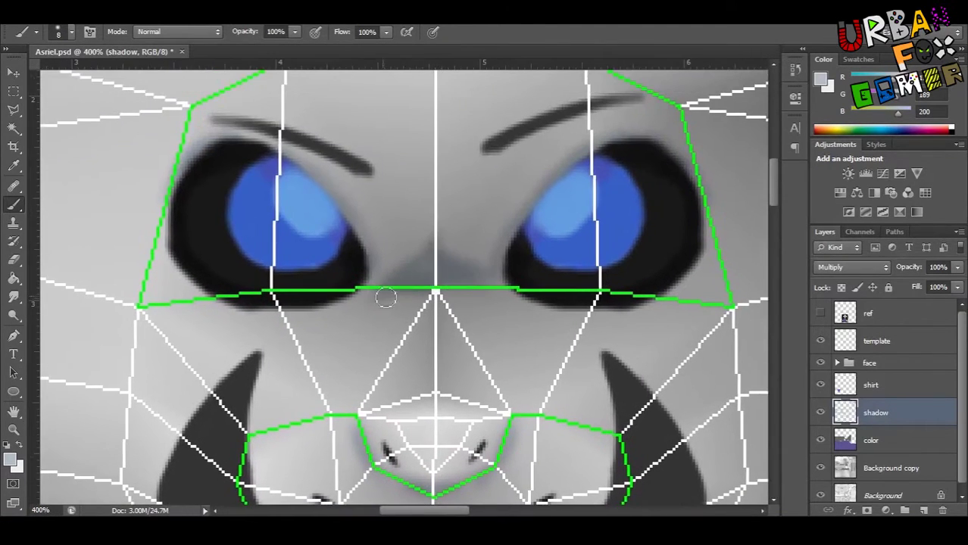
pyautogui.scroll(1, 385, 296)
pyautogui.keyDown('alt'); pyautogui.scroll(-3, 380, 273); pyautogui.keyUp('alt')
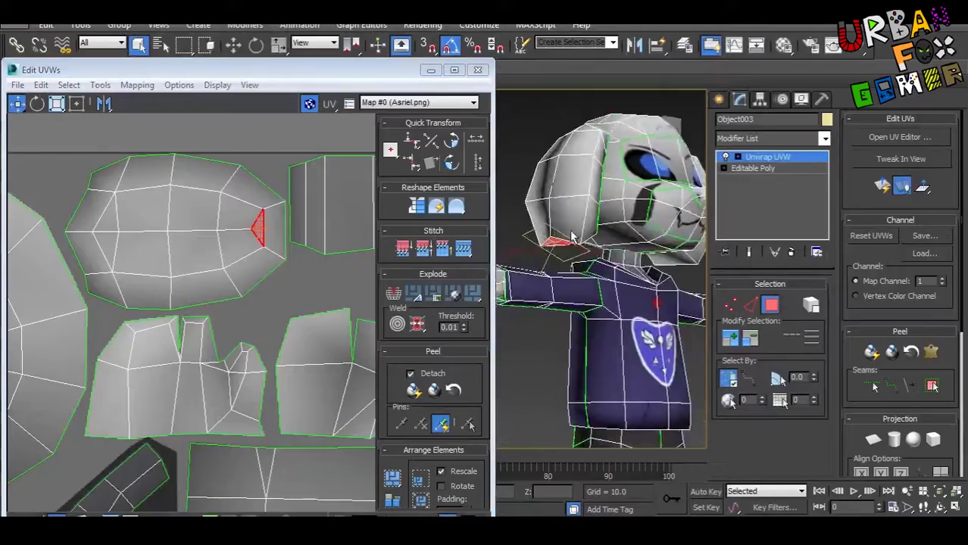
# Brush soft bluish-grey shading beside the face and a dark patch across the hoodie front
pyautogui.moveTo(594, 203)
pyautogui.keyDown('alt'); pyautogui.mouseDown(button='middle')
pyautogui.moveTo(621, 220)
pyautogui.moveTo(598, 208)
pyautogui.mouseUp(button='middle'); pyautogui.keyUp('alt')
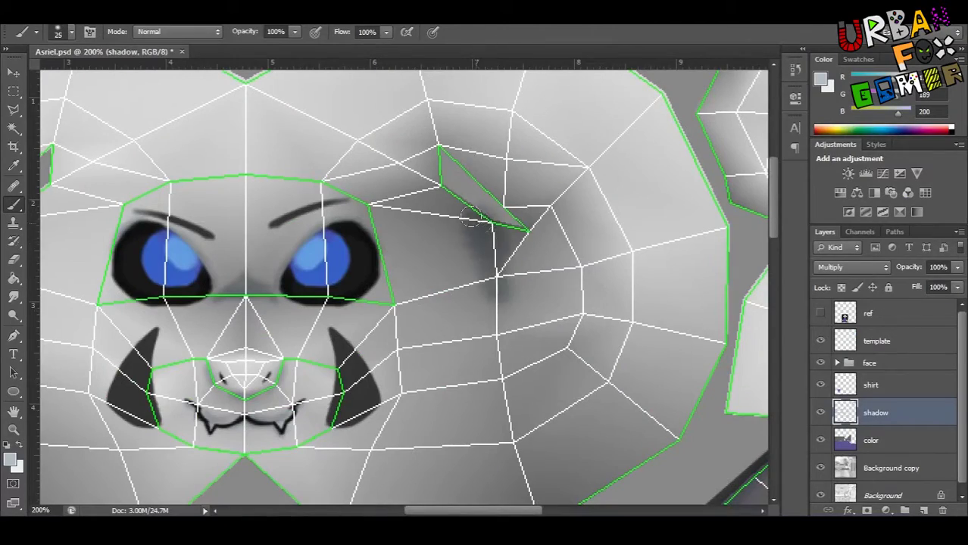
pyautogui.keyDown('ctrl'); pyautogui.hscroll(-5, 512, 252); pyautogui.keyUp('ctrl')
pyautogui.keyDown('ctrl'); pyautogui.hscroll(-3, 409, 279); pyautogui.keyUp('ctrl')
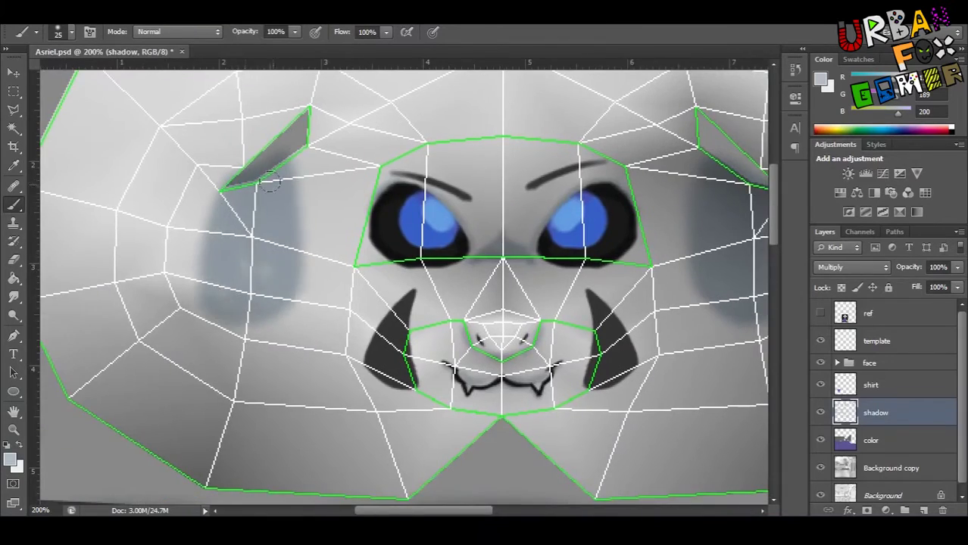
pyautogui.keyDown('ctrl'); pyautogui.hscroll(3, 501, 335); pyautogui.keyUp('ctrl')
pyautogui.keyDown('ctrl'); pyautogui.hscroll(10, 406, 281); pyautogui.keyUp('ctrl')
pyautogui.scroll(-5, 460, 262)
pyautogui.press('[')
pyautogui.press('[')
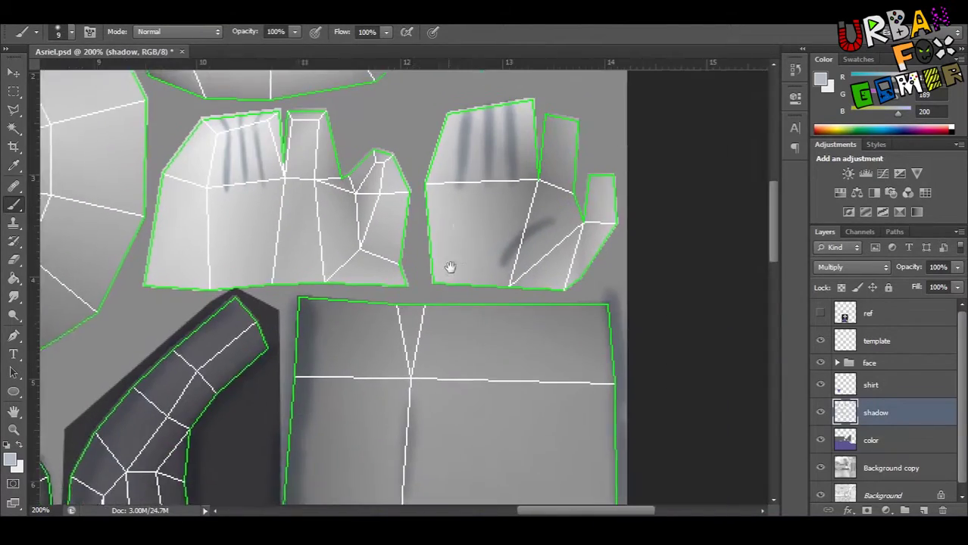
pyautogui.press(']')
pyautogui.press(']')
pyautogui.scroll(-3, 556, 205)
pyautogui.keyDown('ctrl'); pyautogui.hscroll(-3, 506, 271); pyautogui.keyUp('ctrl')
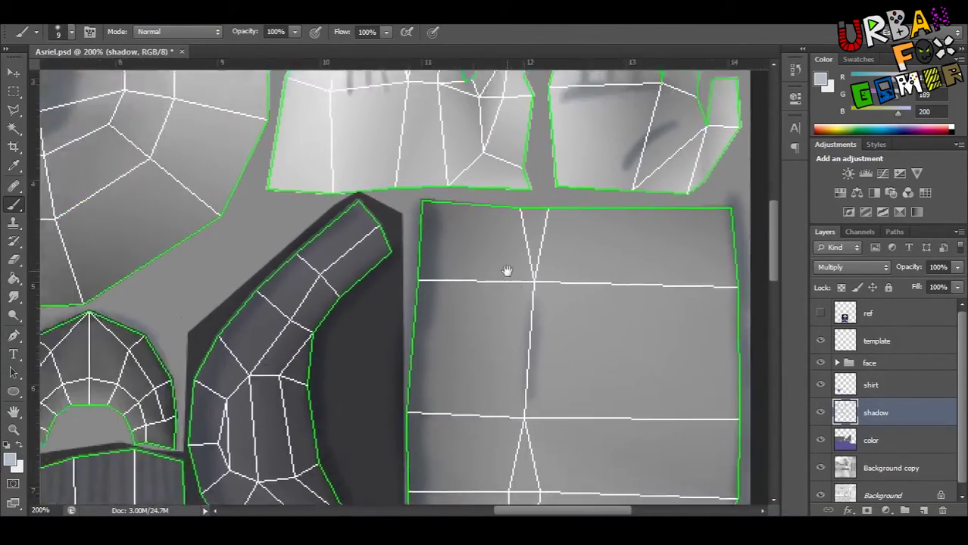
pyautogui.scroll(-5, 506, 271)
pyautogui.keyDown('ctrl'); pyautogui.hscroll(3, 409, 302); pyautogui.keyUp('ctrl')
pyautogui.press(']')
pyautogui.press(']')
pyautogui.keyDown('ctrl'); pyautogui.hscroll(-2, 410, 368); pyautogui.keyUp('ctrl')
pyautogui.scroll(-5, 469, 322)
pyautogui.keyDown('ctrl'); pyautogui.hscroll(-3, 470, 322); pyautogui.keyUp('ctrl')
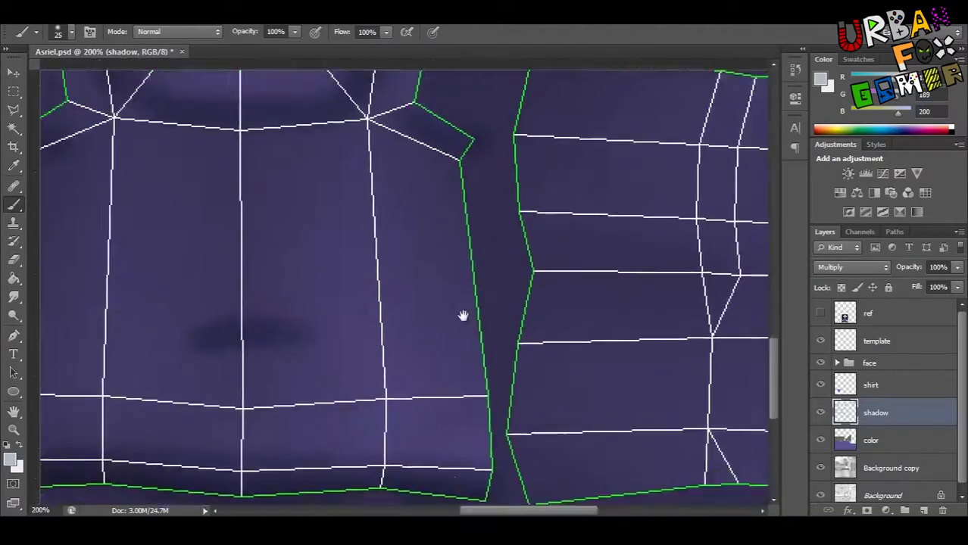
pyautogui.keyDown('ctrl'); pyautogui.hscroll(3, 464, 317); pyautogui.keyUp('ctrl')
pyautogui.keyDown('ctrl'); pyautogui.hscroll(2, 473, 325); pyautogui.keyUp('ctrl')
pyautogui.scroll(1, 546, 244)
pyautogui.scroll(-3, 547, 433)
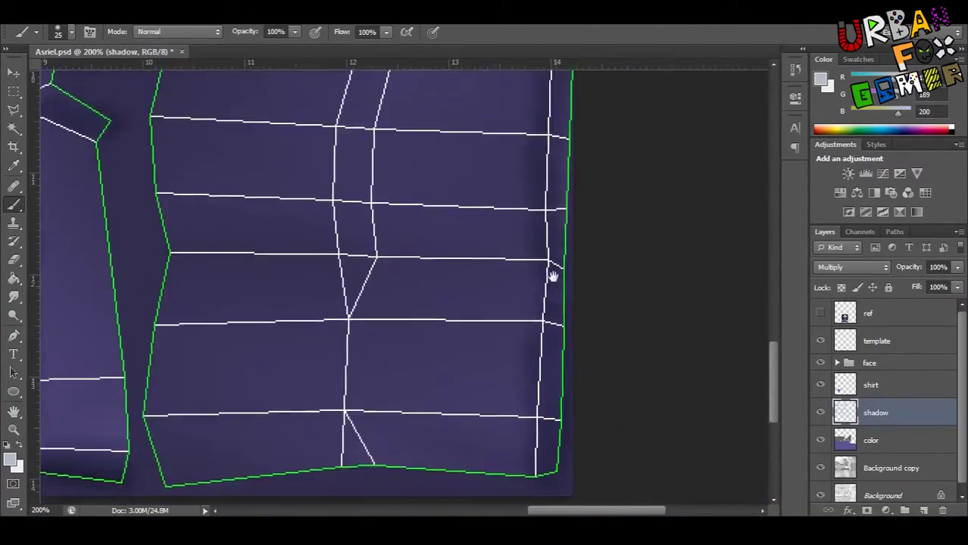
pyautogui.keyDown('ctrl'); pyautogui.hscroll(-3, 550, 274); pyautogui.keyUp('ctrl')
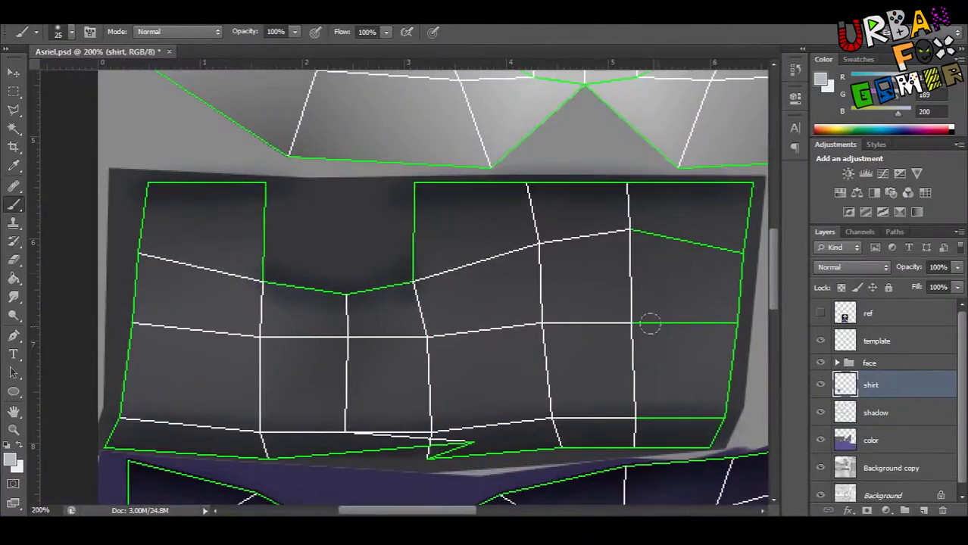
# Add a new layer named color and paint a dark vertical line down the shorts piece
pyautogui.hotkey('ctrl', 'shift', 'n')
pyautogui.write('pallor')
pyautogui.press('Return')
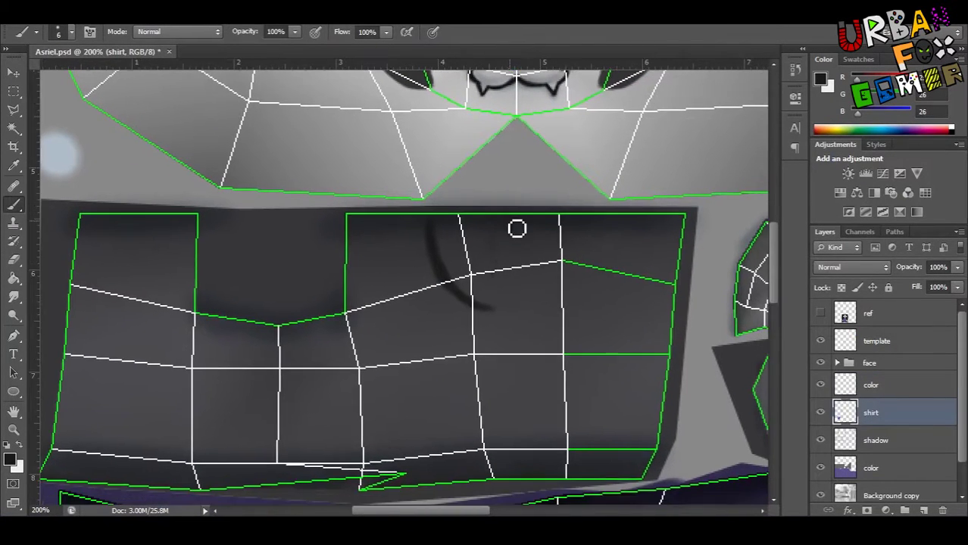
pyautogui.moveTo(520, 364); pyautogui.dragTo(528, 439)
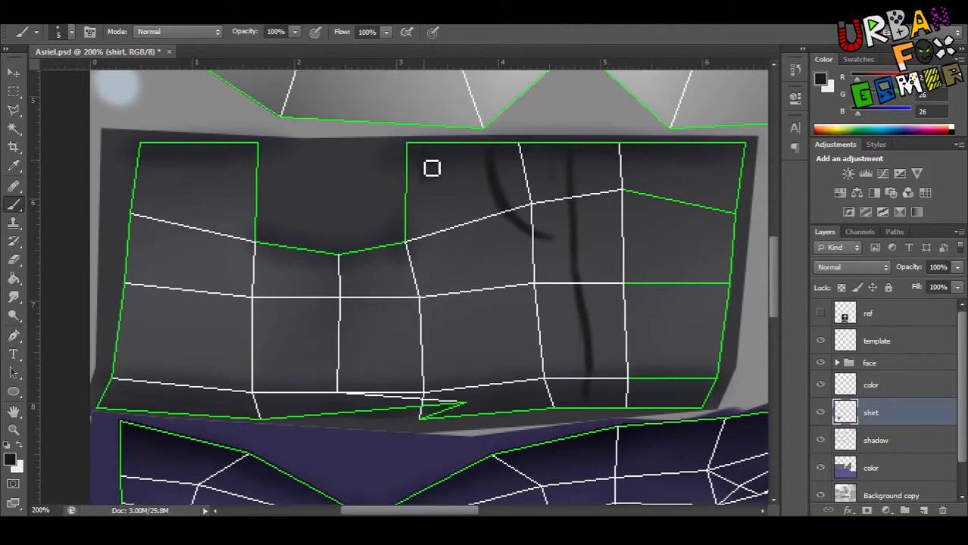
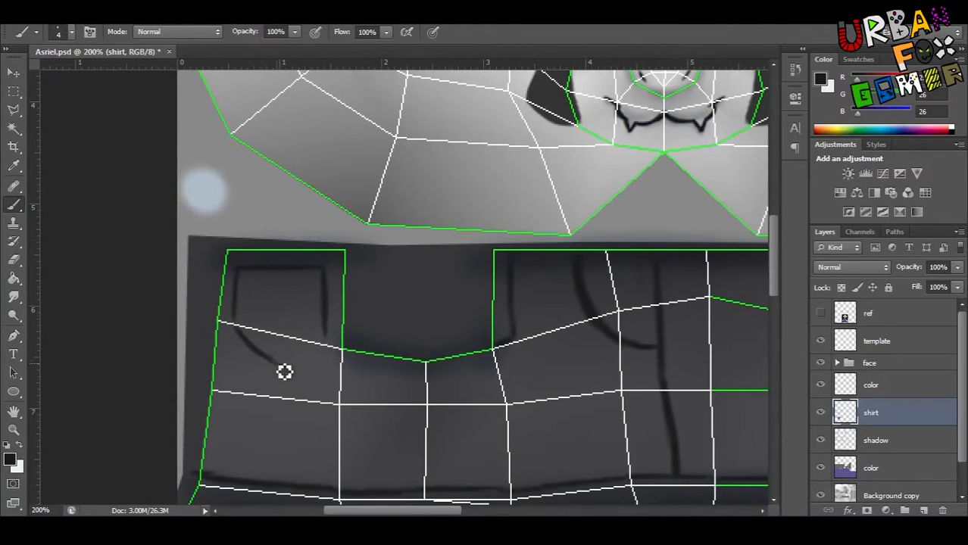
# Finish the pointed bottom of the shorts pocket in dark strokes, then shrink the brush to size 2
pyautogui.moveTo(284, 371); pyautogui.dragTo(322, 333)
pyautogui.moveTo(251, 331); pyautogui.dragTo(287, 309)
pyautogui.moveTo(385, 297); pyautogui.dragTo(180, 303)
pyautogui.moveTo(404, 319); pyautogui.dragTo(555, 81)
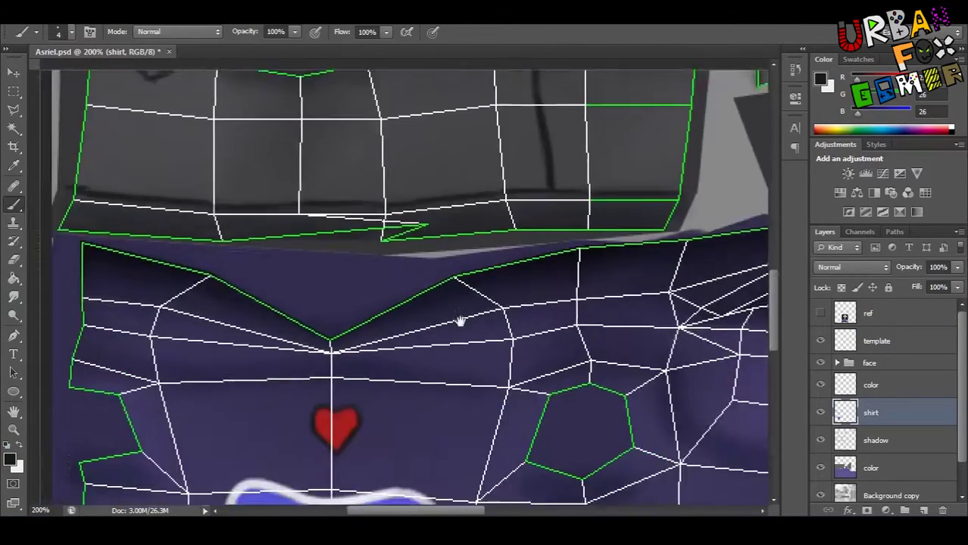
pyautogui.moveTo(458, 320); pyautogui.dragTo(437, 267)
pyautogui.moveTo(441, 385); pyautogui.dragTo(462, 299)
pyautogui.moveTo(490, 424); pyautogui.dragTo(474, 392)
pyautogui.press('[')
pyautogui.press('[')
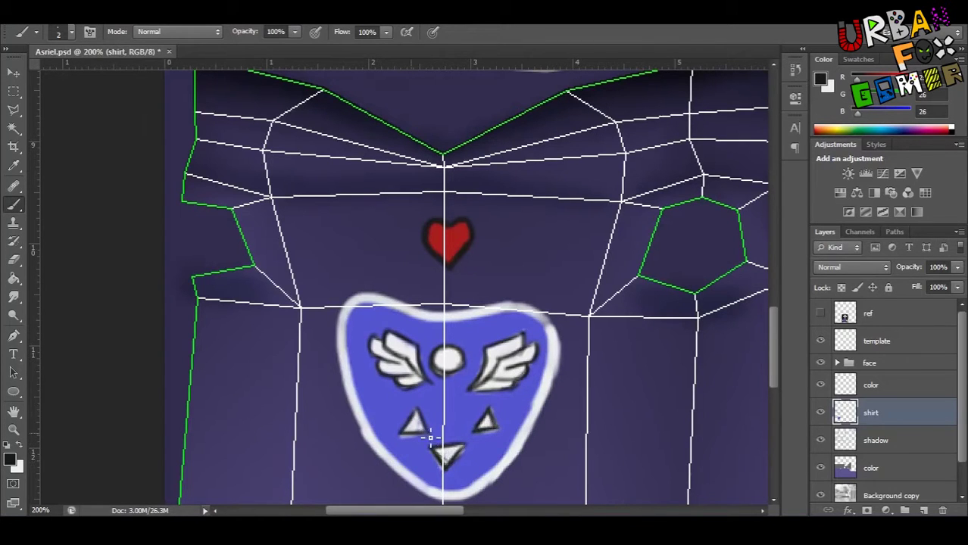
# Paint dark fold lines on the ribbed cuff and dark horizontal marks on the sleeve piece
pyautogui.moveTo(430, 438); pyautogui.dragTo(422, 323)
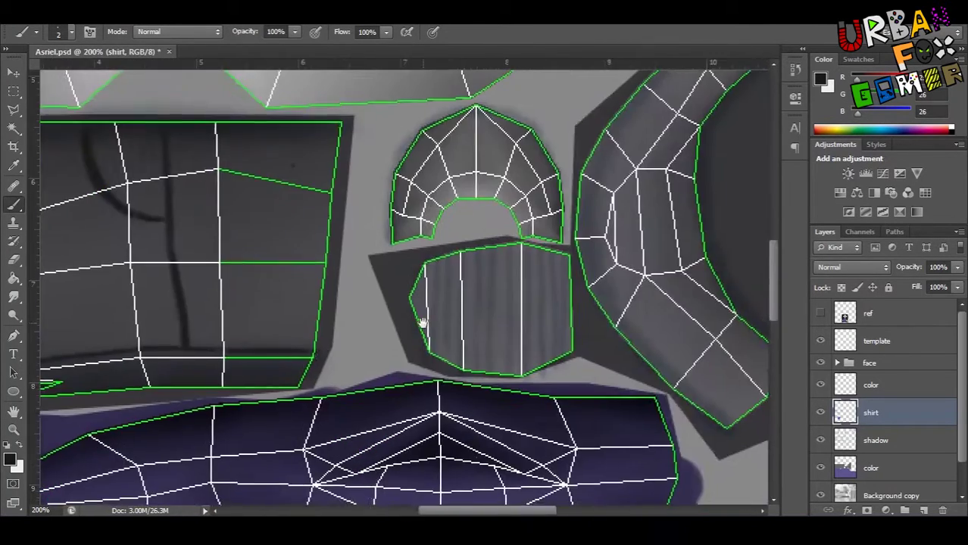
pyautogui.moveTo(430, 262); pyautogui.dragTo(441, 337)
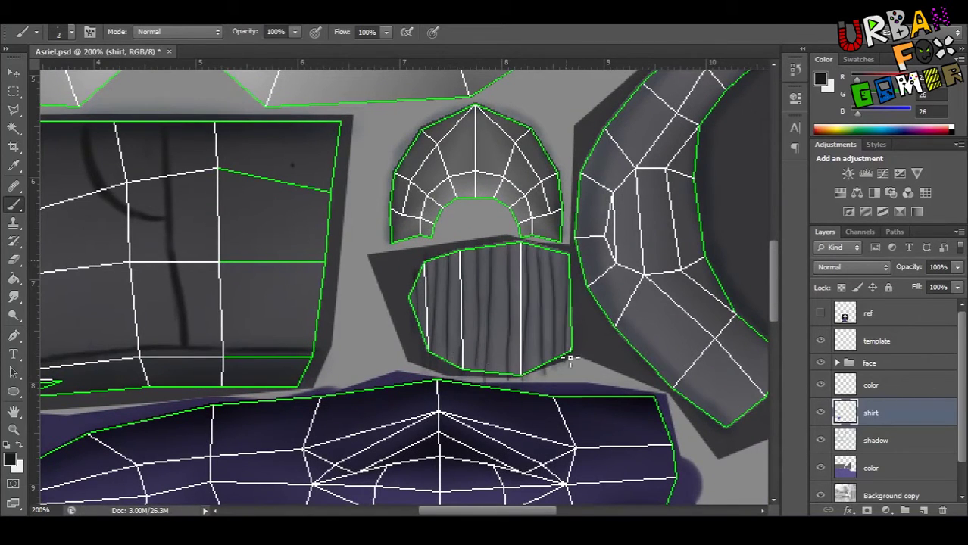
pyautogui.moveTo(614, 143); pyautogui.dragTo(485, 221)
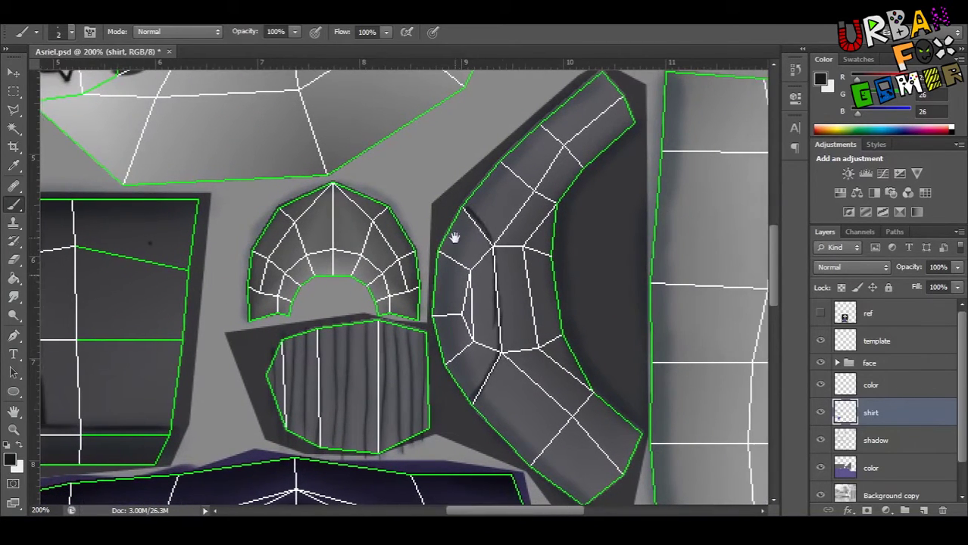
pyautogui.moveTo(507, 269); pyautogui.dragTo(509, 312)
pyautogui.keyDown('alt'); pyautogui.scroll(2, 509, 288); pyautogui.keyUp('alt')
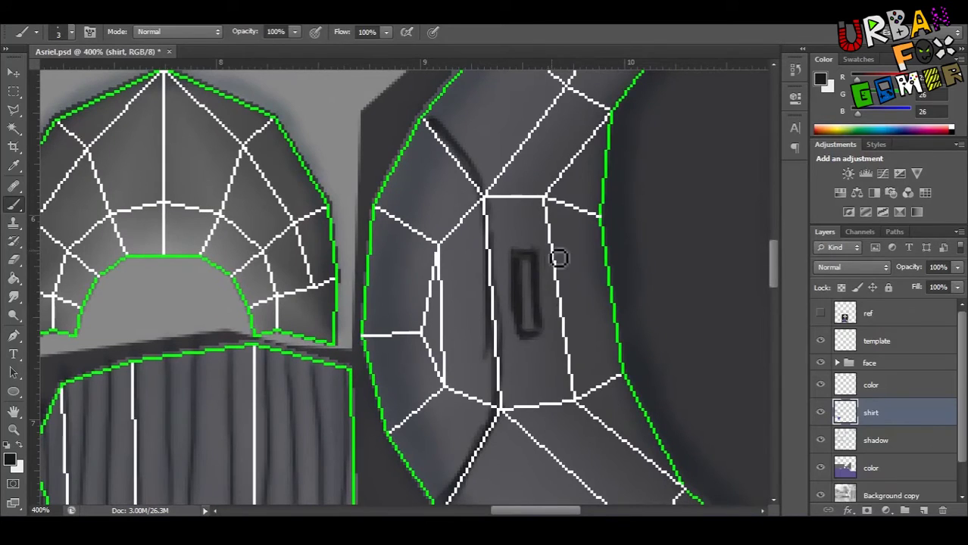
pyautogui.scroll(-2, 501, 341)
pyautogui.scroll(3, 492, 385)
pyautogui.moveTo(401, 378); pyautogui.dragTo(462, 337)
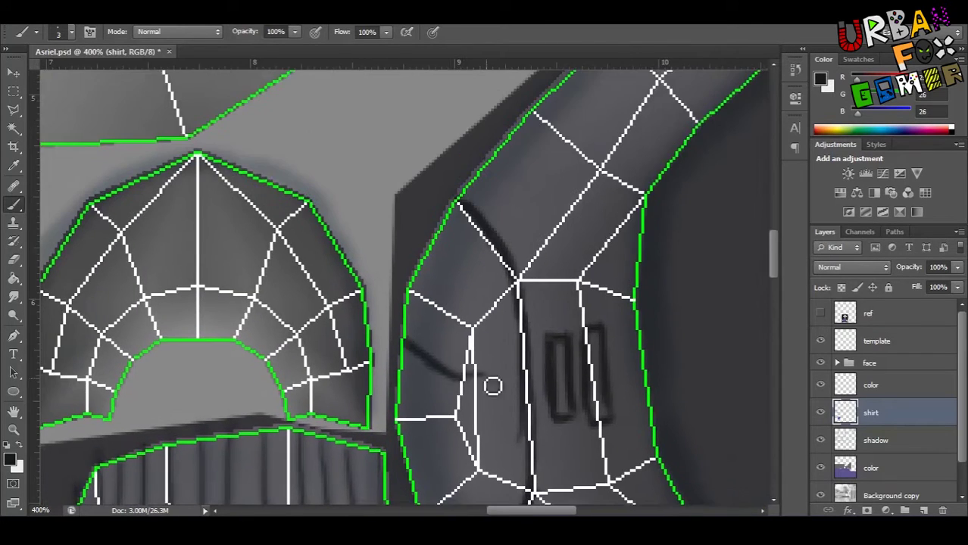
pyautogui.scroll(-2, 492, 384)
pyautogui.moveTo(475, 383); pyautogui.dragTo(570, 352)
pyautogui.keyDown('alt'); pyautogui.scroll(-2, 593, 356); pyautogui.keyUp('alt')
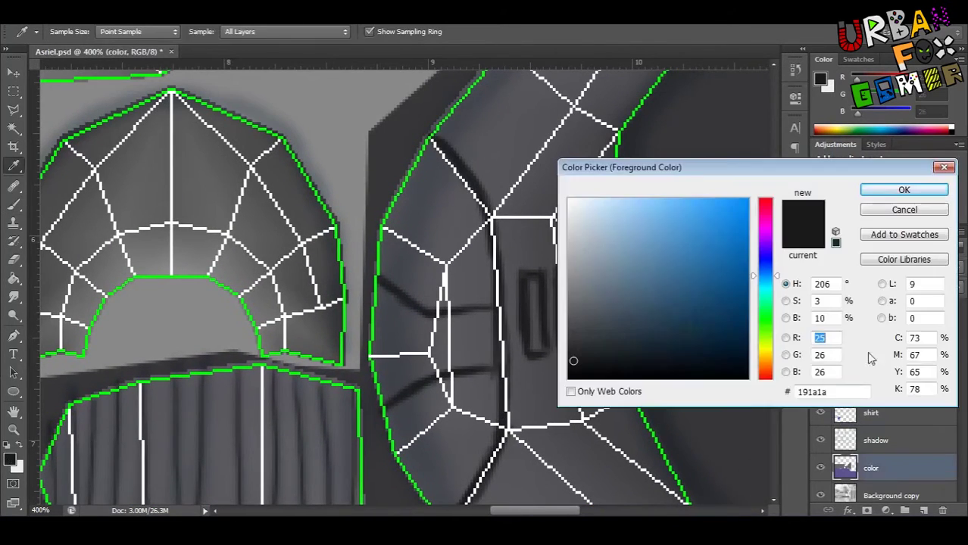
# Touch up the shorts and sleeve shading with a light grey colour
pyautogui.click(876, 440)
pyautogui.moveTo(505, 318); pyautogui.dragTo(283, 367)
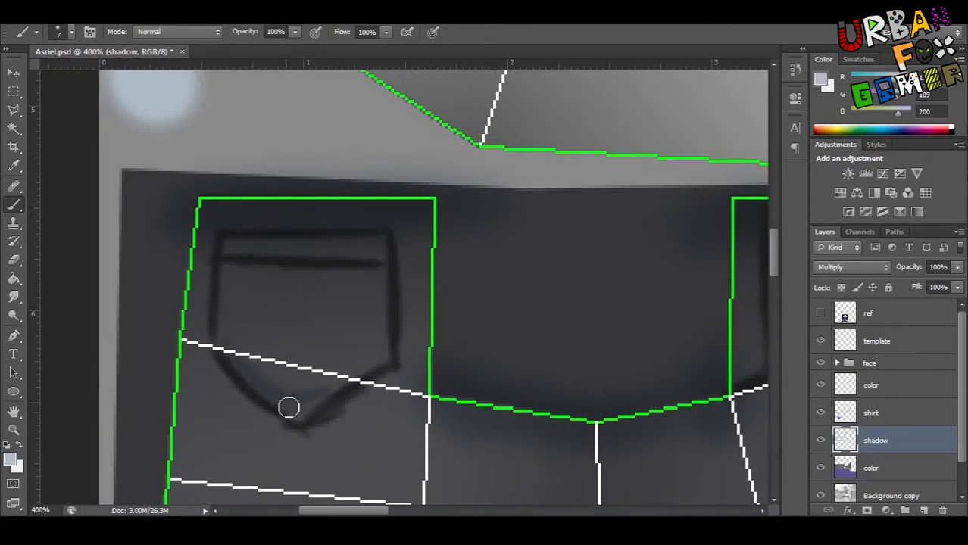
pyautogui.moveTo(406, 358); pyautogui.dragTo(428, 287)
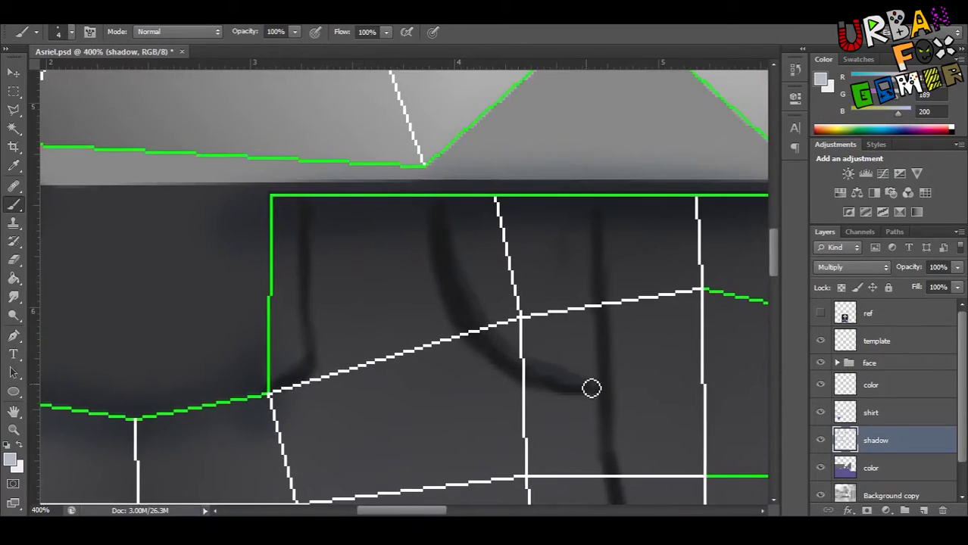
pyautogui.moveTo(590, 385)
pyautogui.mouseDown()
pyautogui.moveTo(496, 329)
pyautogui.moveTo(410, 220)
pyautogui.mouseUp()
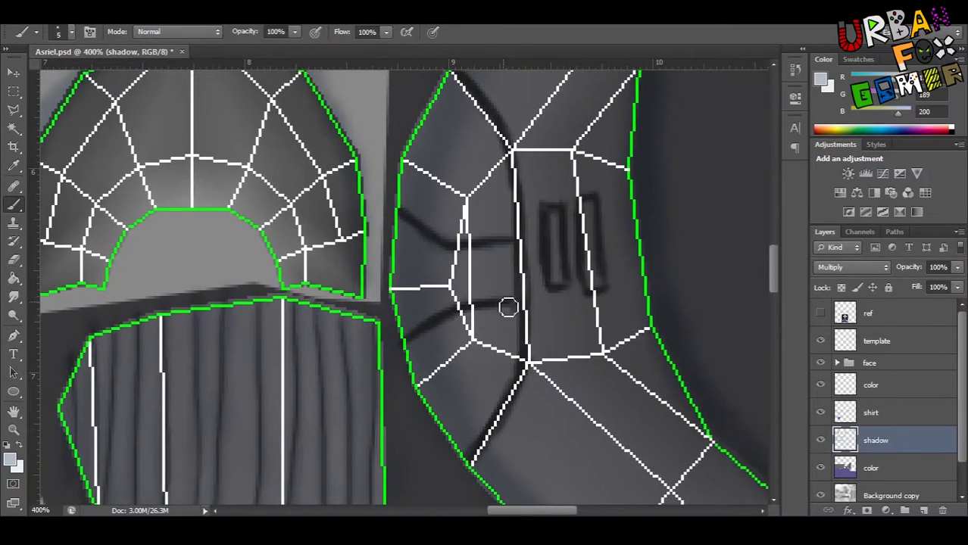
pyautogui.keyDown('alt'); pyautogui.scroll(-2, 596, 202); pyautogui.keyUp('alt')
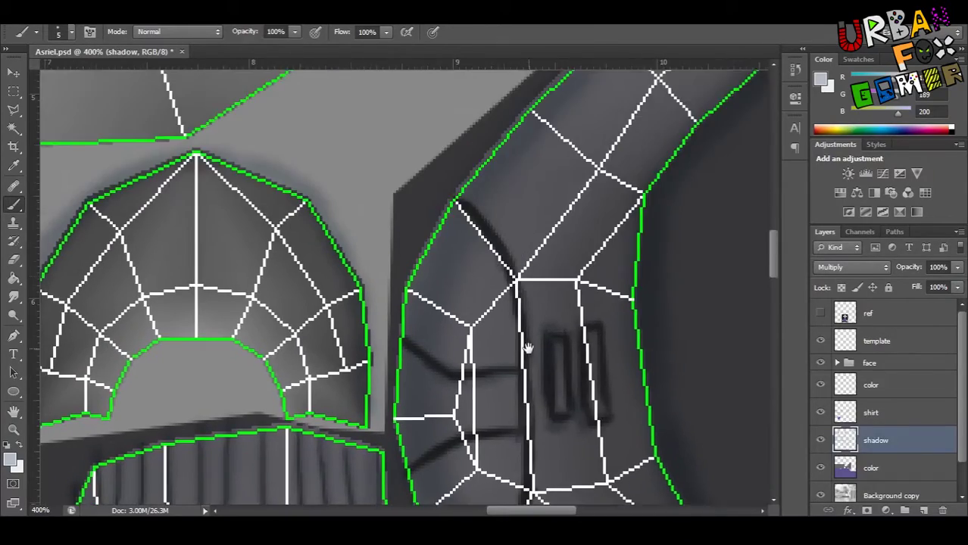
pyautogui.keyDown('alt'); pyautogui.scroll(-2, 434, 345); pyautogui.keyUp('alt')
pyautogui.keyDown('alt'); pyautogui.scroll(-2, 521, 295); pyautogui.keyUp('alt')
pyautogui.keyDown('alt'); pyautogui.scroll(1, 497, 320); pyautogui.keyUp('alt')
pyautogui.keyDown('alt'); pyautogui.scroll(2, 348, 148); pyautogui.keyUp('alt')
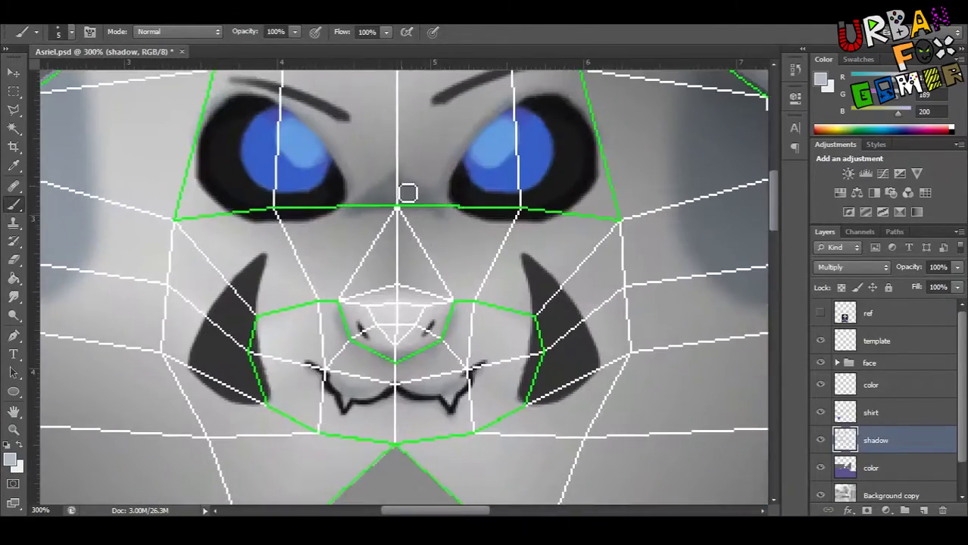
# Select the face layer group and hide the wireframe template layer
pyautogui.moveTo(399, 182); pyautogui.dragTo(406, 216)
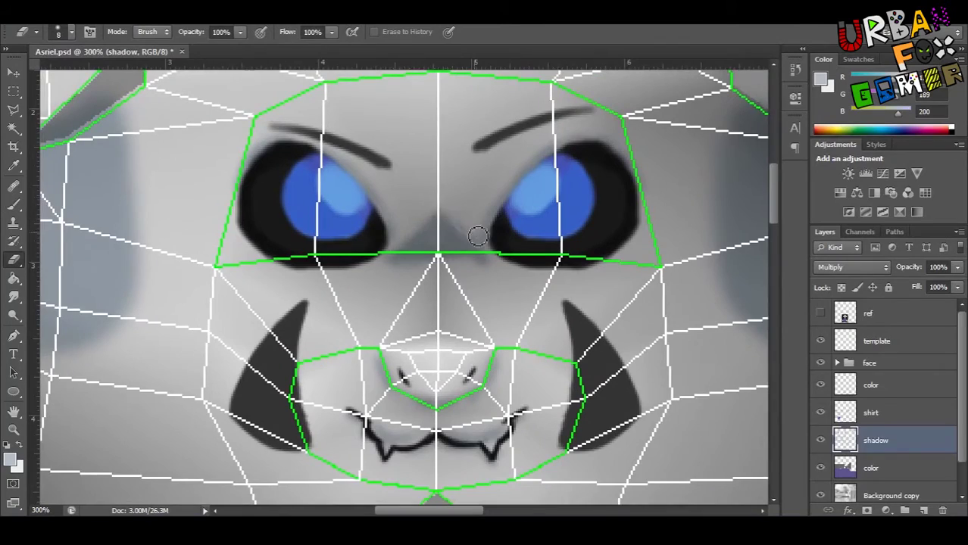
pyautogui.click(871, 363)
pyautogui.click(820, 341)
# Save the texture under a new name as a PNG file
pyautogui.hotkey('ctrl', 'shift', 's')
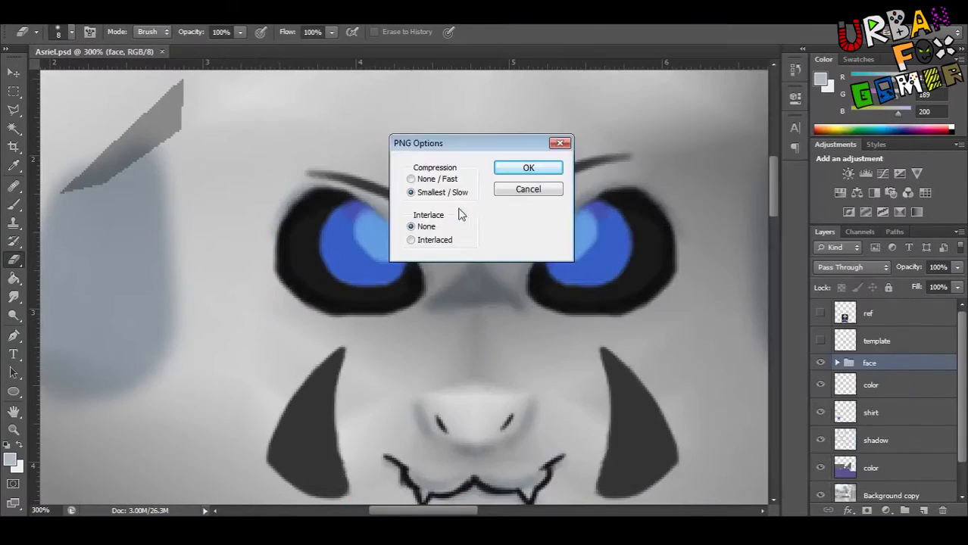
pyautogui.press('Return')
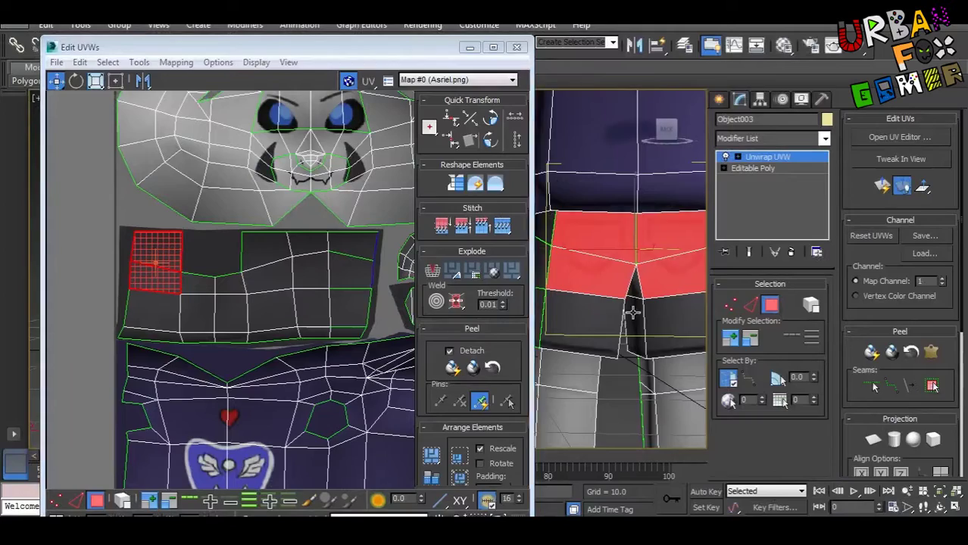
pyautogui.moveTo(631, 309)
pyautogui.keyDown('alt'); pyautogui.mouseDown(button='middle')
pyautogui.moveTo(598, 305)
pyautogui.moveTo(654, 358)
pyautogui.mouseUp(button='middle'); pyautogui.keyUp('alt')
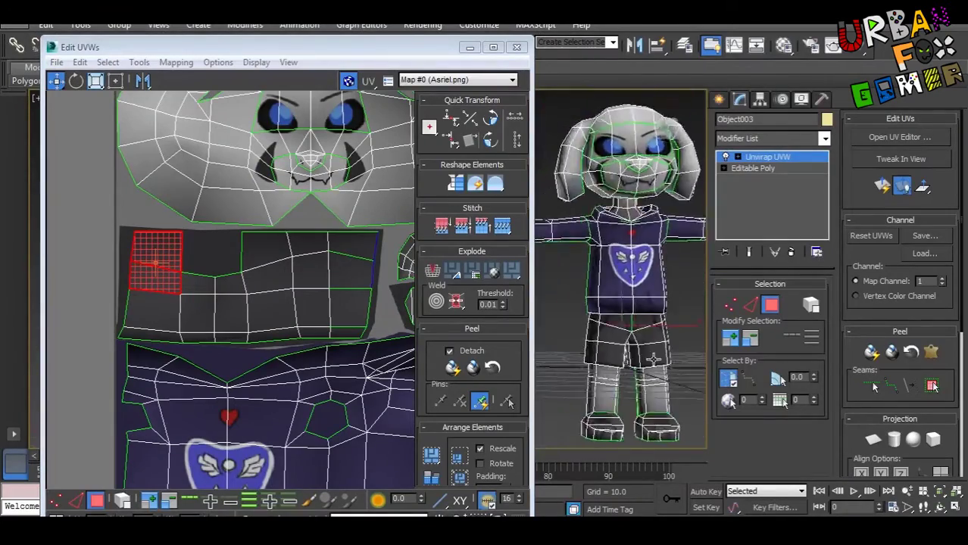
pyautogui.scroll(3, 654, 358)
# Close the UV editor, convert Asriel to an editable poly, and deselect it to view the texture
pyautogui.click(517, 47)
pyautogui.rightClick(641, 303)
pyautogui.click(678, 307)
pyautogui.moveTo(678, 307)
pyautogui.keyDown('alt'); pyautogui.mouseDown(button='middle')
pyautogui.moveTo(386, 249)
pyautogui.moveTo(629, 244)
pyautogui.moveTo(287, 249)
pyautogui.moveTo(281, 272)
pyautogui.moveTo(448, 306)
pyautogui.moveTo(411, 255)
pyautogui.moveTo(255, 261)
pyautogui.mouseUp(button='middle'); pyautogui.keyUp('alt')
pyautogui.click(629, 244)
pyautogui.scroll(-5, 406, 306)
pyautogui.scroll(5, 406, 307)
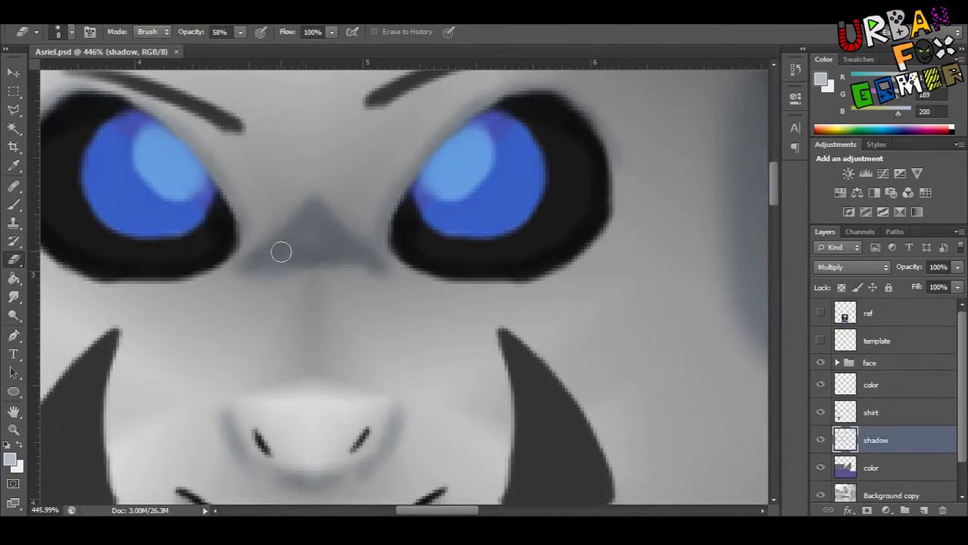
# Save the texture as PNG, replacing the existing Asriel.png
pyautogui.keyDown('alt'); pyautogui.scroll(-3, 331, 209); pyautogui.keyUp('alt')
pyautogui.keyDown('alt'); pyautogui.scroll(3, 346, 262); pyautogui.keyUp('alt')
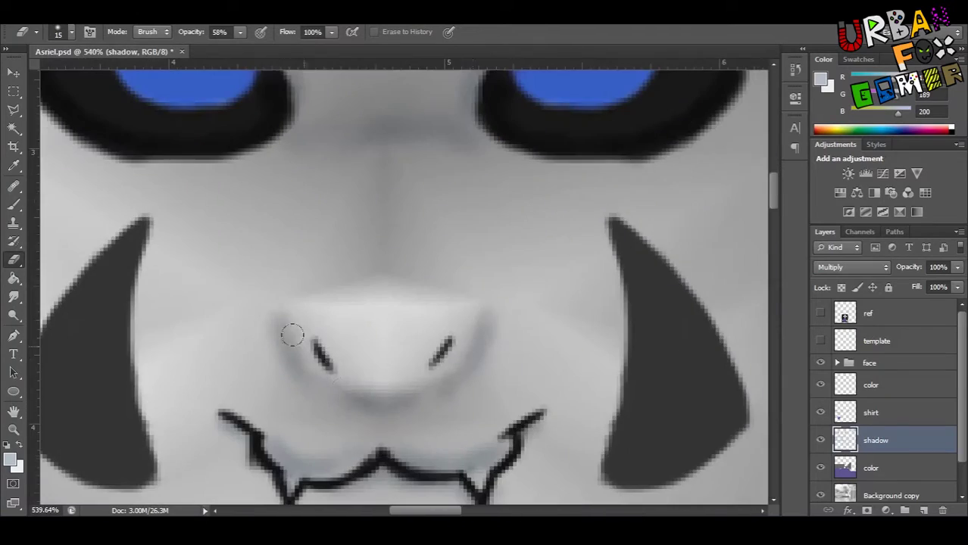
pyautogui.keyDown('alt'); pyautogui.scroll(-3, 291, 334); pyautogui.keyUp('alt')
pyautogui.keyDown('alt'); pyautogui.scroll(3, 372, 302); pyautogui.keyUp('alt')
pyautogui.keyDown('alt'); pyautogui.scroll(-3, 405, 377); pyautogui.keyUp('alt')
pyautogui.click(17, 14)
pyautogui.click(101, 188)
pyautogui.click(869, 292)
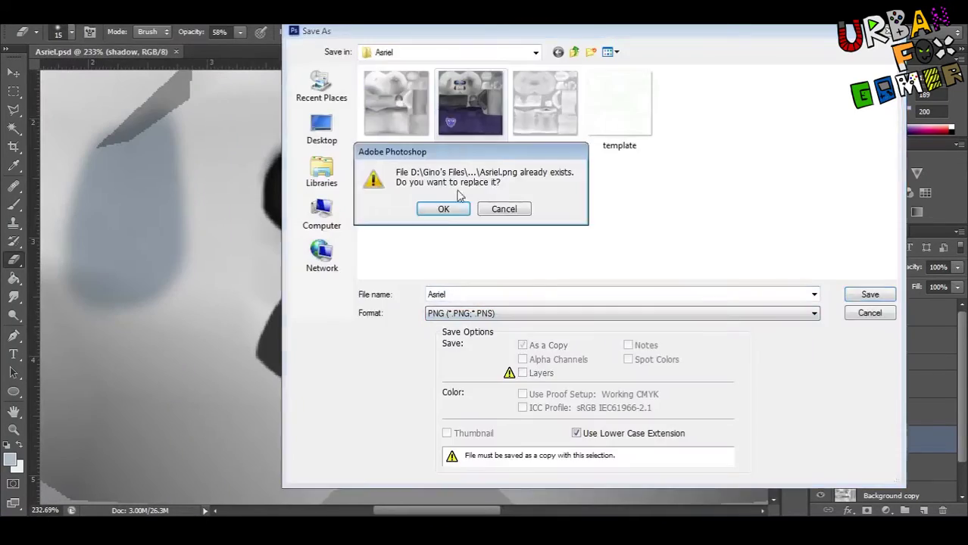
pyautogui.click(441, 210)
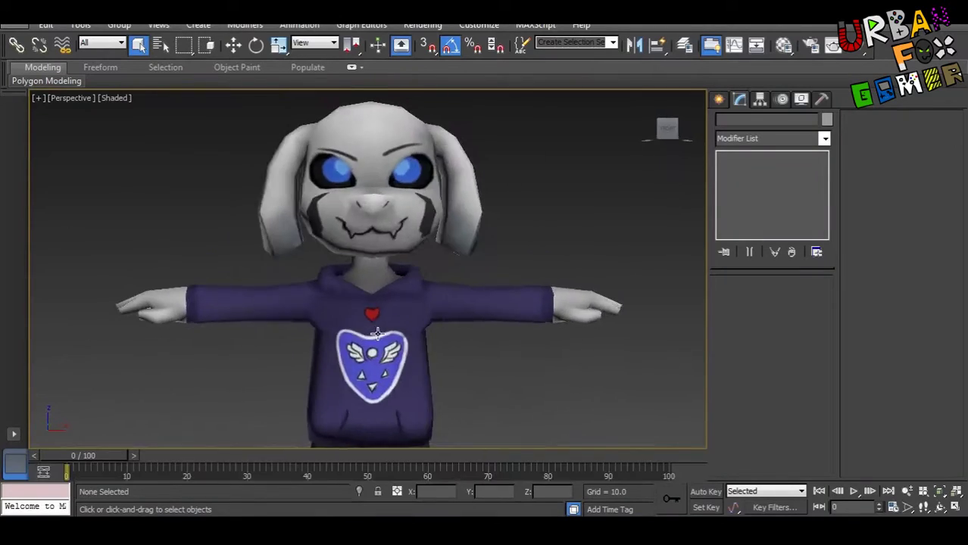
# Show the model's wireframe edges, hide the Background copy layer, and select the Background layer
pyautogui.scroll(3, 372, 381)
pyautogui.scroll(2, 383, 316)
pyautogui.press('F4')
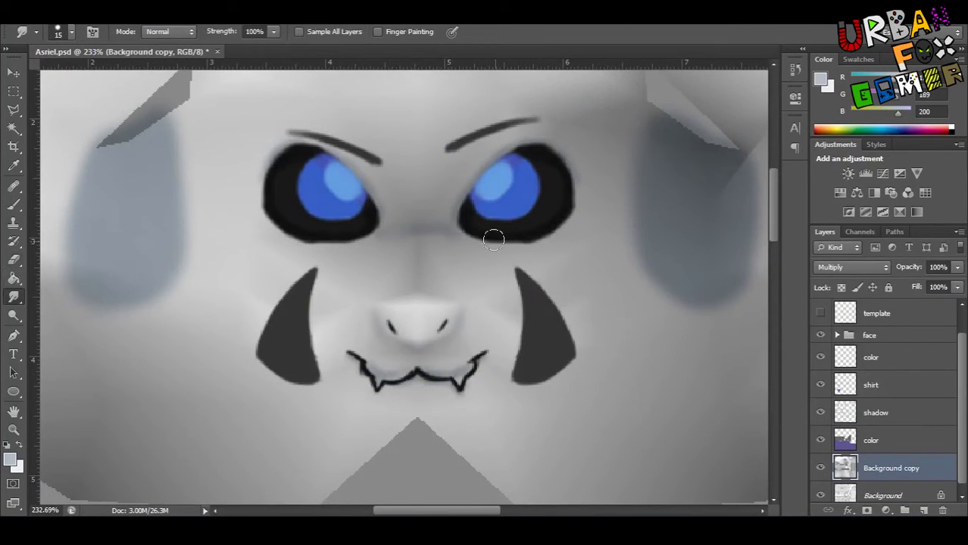
pyautogui.click(820, 468)
pyautogui.click(876, 490)
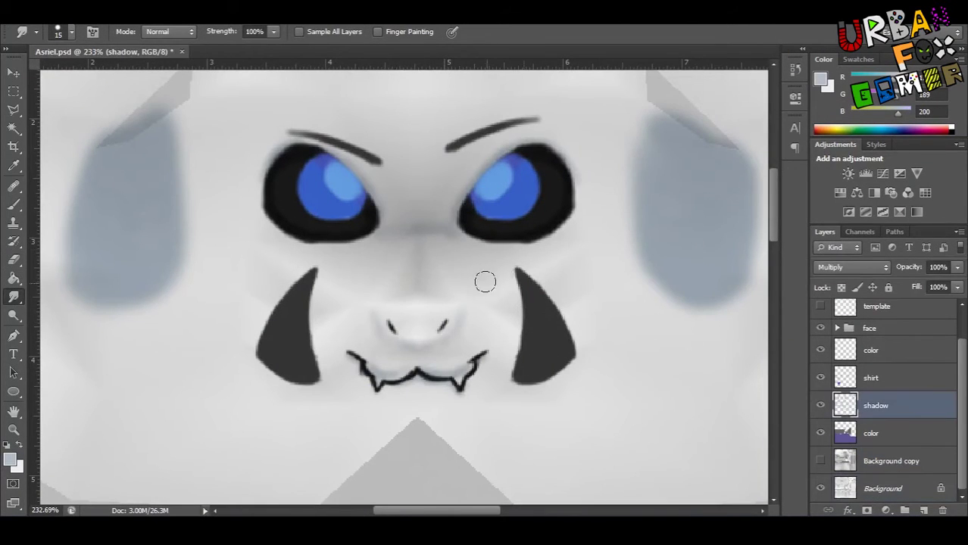
pyautogui.click(892, 492)
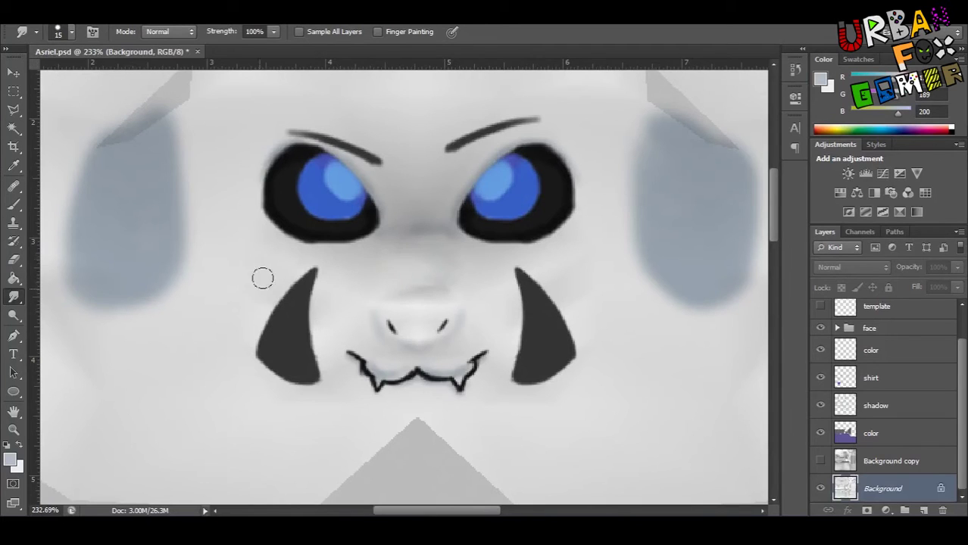
# Review the whole face texture and save it again over Asriel.png
pyautogui.scroll(3, 296, 174)
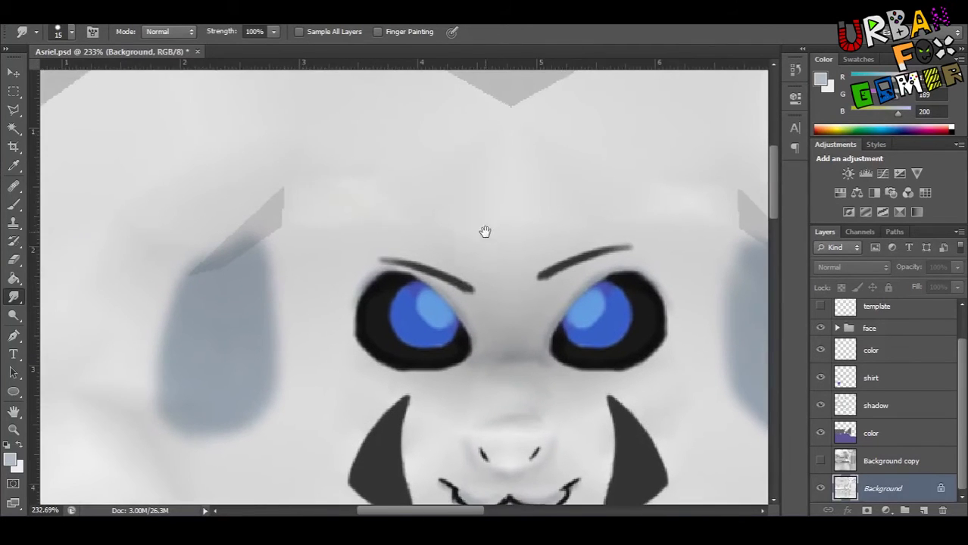
pyautogui.moveTo(484, 231)
pyautogui.mouseDown()
pyautogui.moveTo(426, 180)
pyautogui.moveTo(523, 285)
pyautogui.mouseUp()
pyautogui.keyDown('alt'); pyautogui.scroll(-5, 444, 271); pyautogui.keyUp('alt')
pyautogui.press('m')
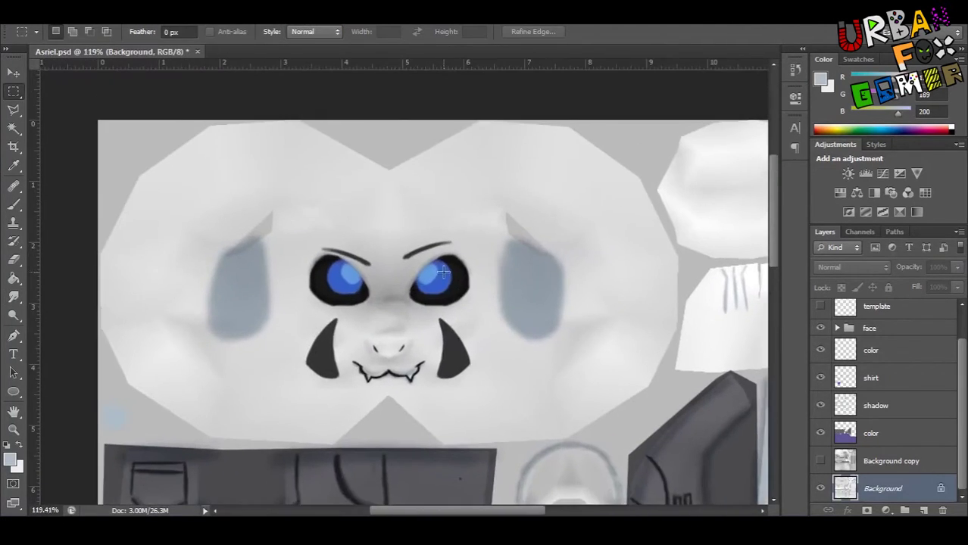
pyautogui.keyDown('alt'); pyautogui.scroll(-1, 444, 272); pyautogui.keyUp('alt')
pyautogui.click(99, 184)
pyautogui.press('Return')
pyautogui.press('Return')
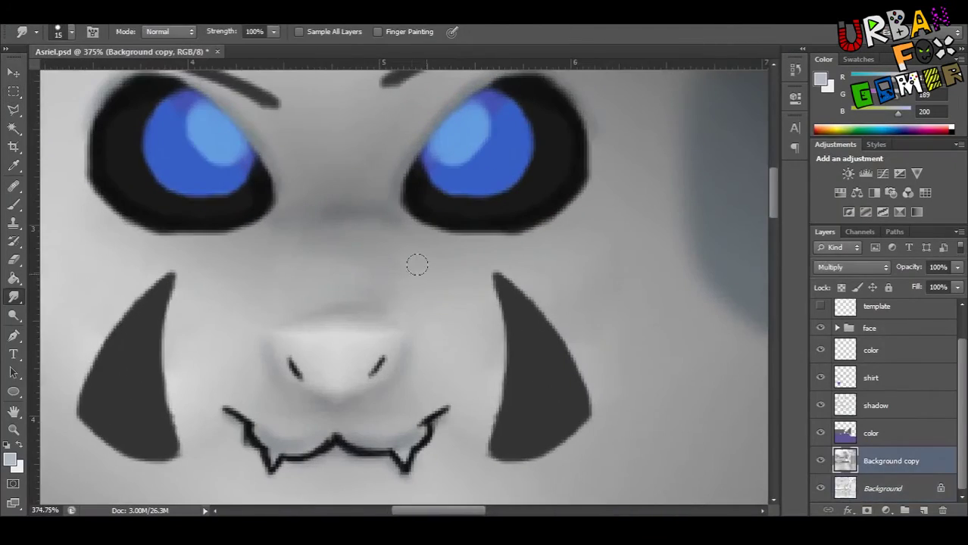
# Apply a 4-pixel Gaussian Blur to the Background copy layer
pyautogui.keyDown('alt'); pyautogui.scroll(-2, 417, 264); pyautogui.keyUp('alt')
pyautogui.keyDown('alt'); pyautogui.scroll(-3, 416, 264); pyautogui.keyUp('alt')
pyautogui.keyDown('alt'); pyautogui.scroll(-3, 680, 392); pyautogui.keyUp('alt')
pyautogui.hotkey('alt', 't')
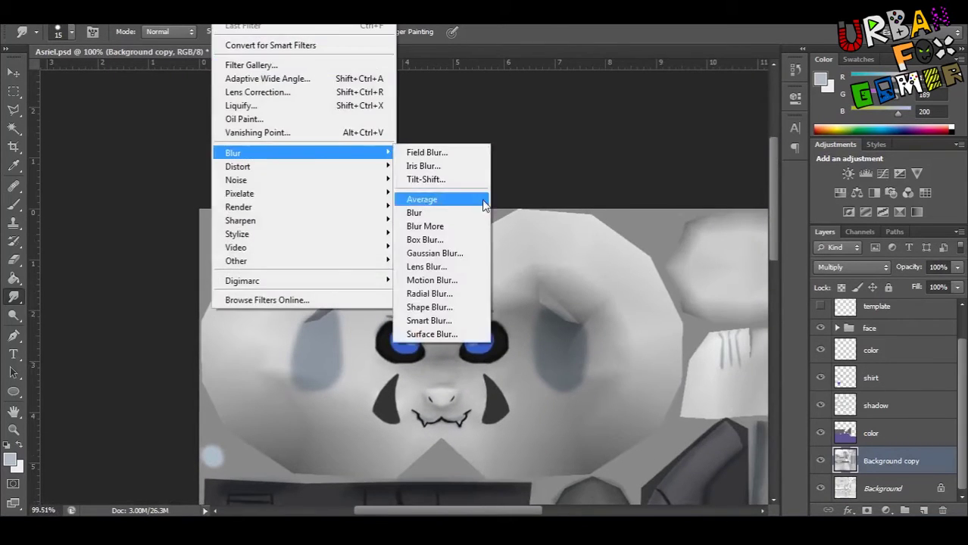
pyautogui.click(434, 253)
pyautogui.press('Return')
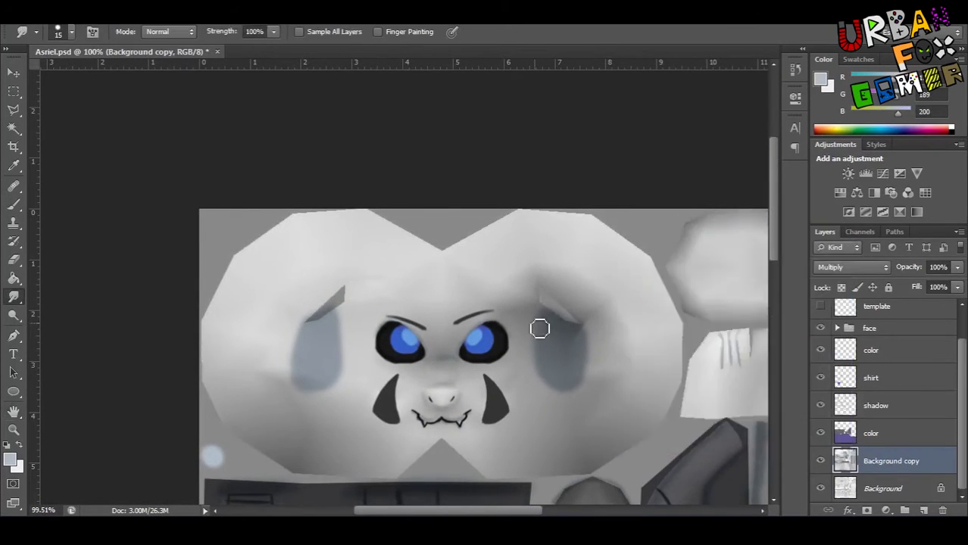
# Save the blurred texture as PNG, overwriting Asriel.png
pyautogui.keyDown('alt'); pyautogui.scroll(-2, 538, 326); pyautogui.keyUp('alt')
pyautogui.press('m')
pyautogui.keyDown('alt'); pyautogui.scroll(3, 271, 134); pyautogui.keyUp('alt')
pyautogui.hotkey('ctrl', 'shift', 's')
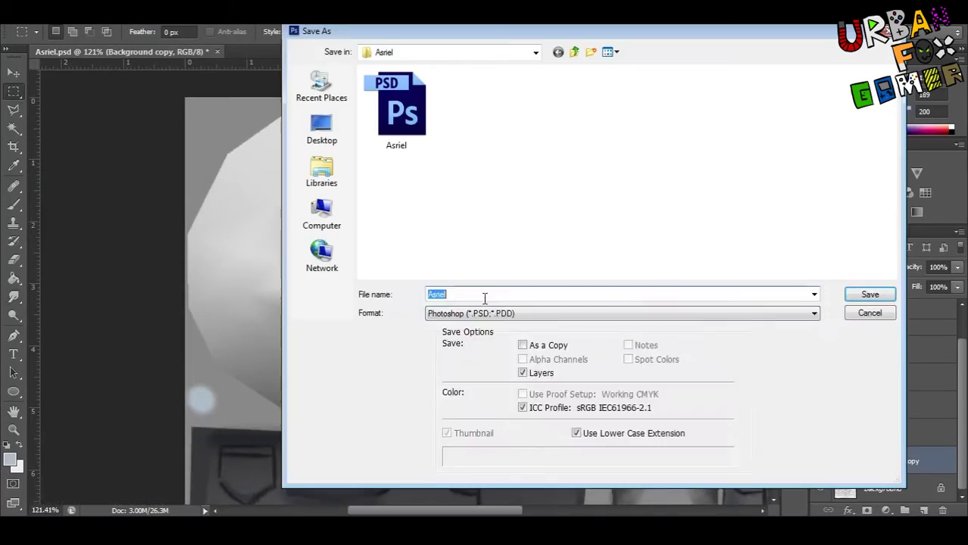
pyautogui.click(530, 313)
pyautogui.click(530, 465)
pyautogui.press('Return')
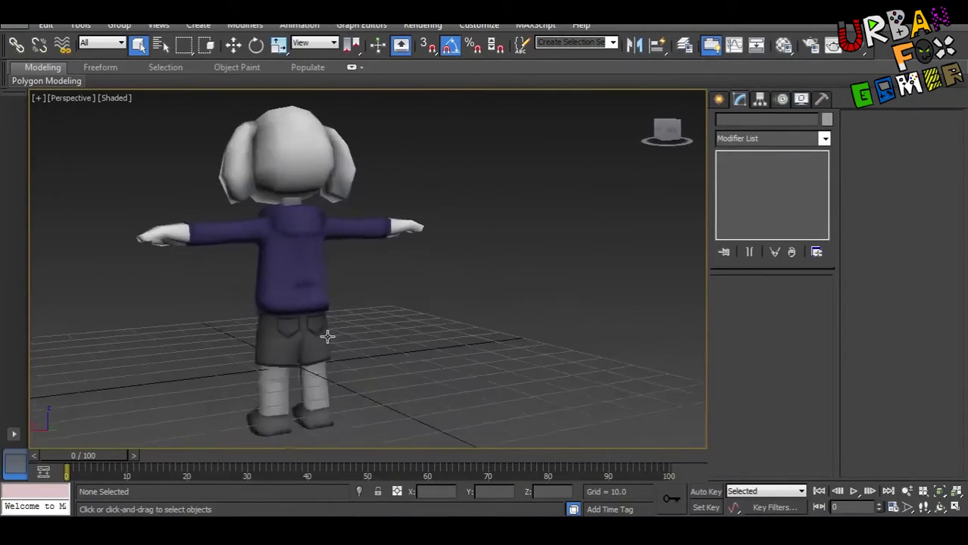
pyautogui.keyDown('alt'); pyautogui.moveTo(327, 337); pyautogui.dragTo(447, 319, button='middle'); pyautogui.keyUp('alt')
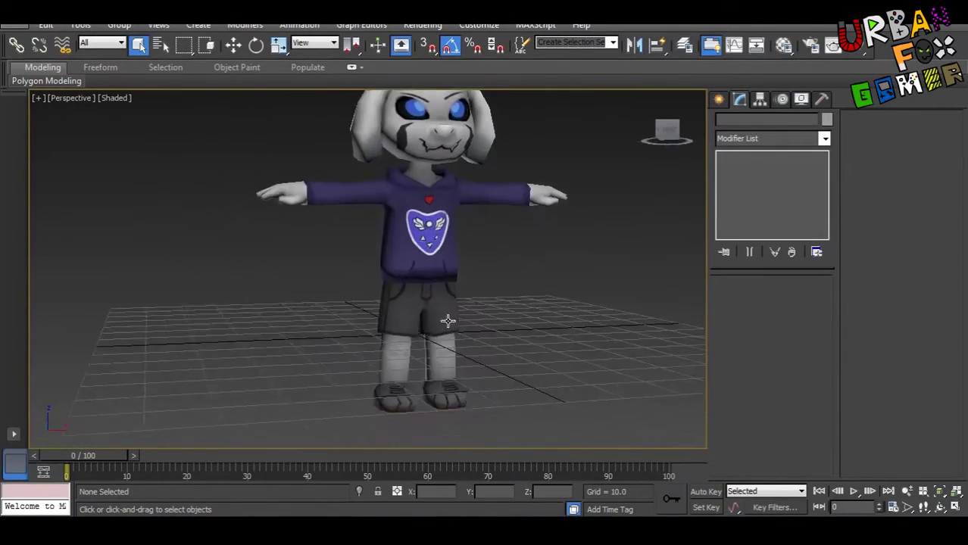
pyautogui.click(484, 293)
pyautogui.scroll(5, 406, 281)
pyautogui.moveTo(406, 281)
pyautogui.keyDown('alt'); pyautogui.mouseDown(button='middle')
pyautogui.moveTo(424, 226)
pyautogui.moveTo(428, 271)
pyautogui.mouseUp(button='middle'); pyautogui.keyUp('alt')
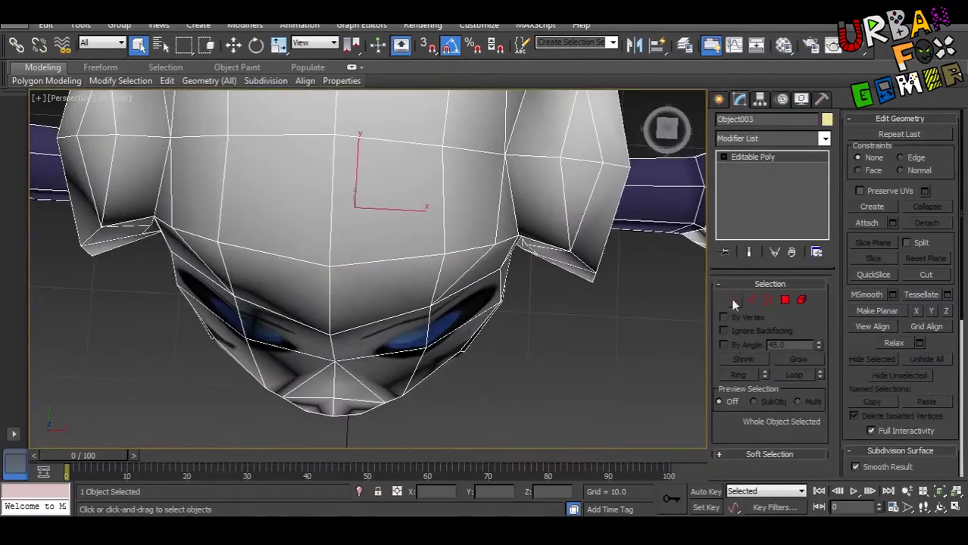
pyautogui.press('1')
pyautogui.moveTo(283, 401)
pyautogui.keyDown('alt'); pyautogui.mouseDown(button='middle')
pyautogui.moveTo(173, 357)
pyautogui.moveTo(335, 340)
pyautogui.mouseUp(button='middle'); pyautogui.keyUp('alt')
pyautogui.scroll(5, 335, 341)
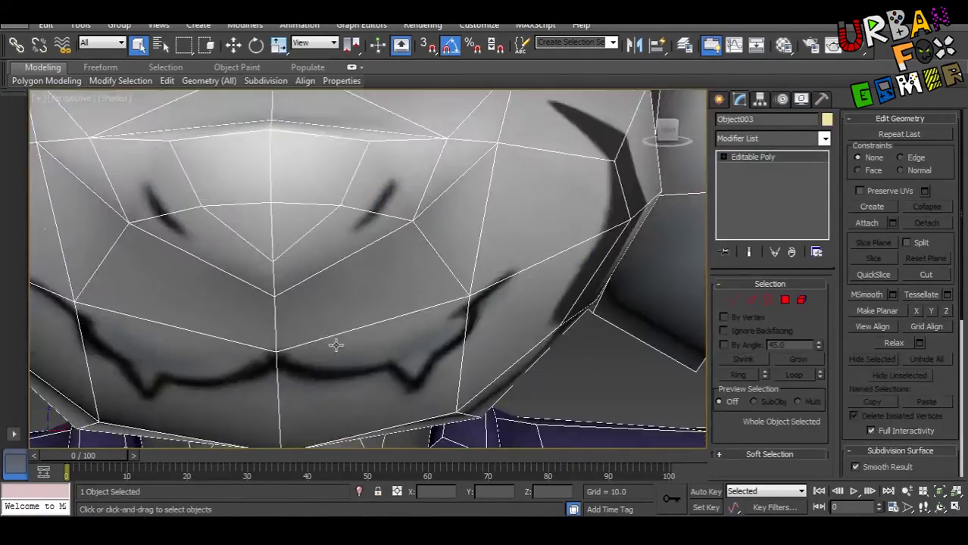
pyautogui.click(556, 394)
pyautogui.click(558, 394)
pyautogui.scroll(-5, 558, 395)
pyautogui.moveTo(379, 227)
pyautogui.keyDown('alt'); pyautogui.mouseDown(button='middle')
pyautogui.moveTo(227, 303)
pyautogui.moveTo(150, 312)
pyautogui.mouseUp(button='middle'); pyautogui.keyUp('alt')
pyautogui.scroll(-3, 151, 312)
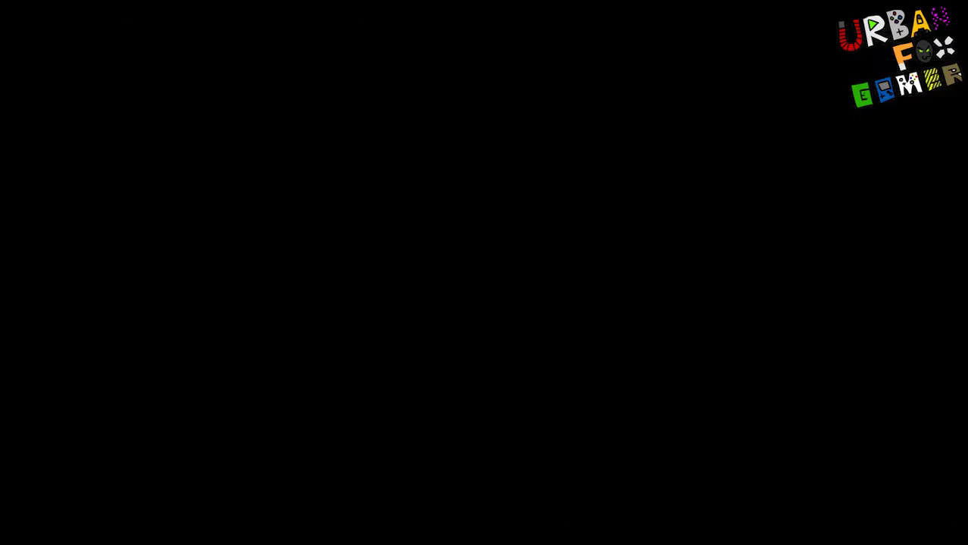